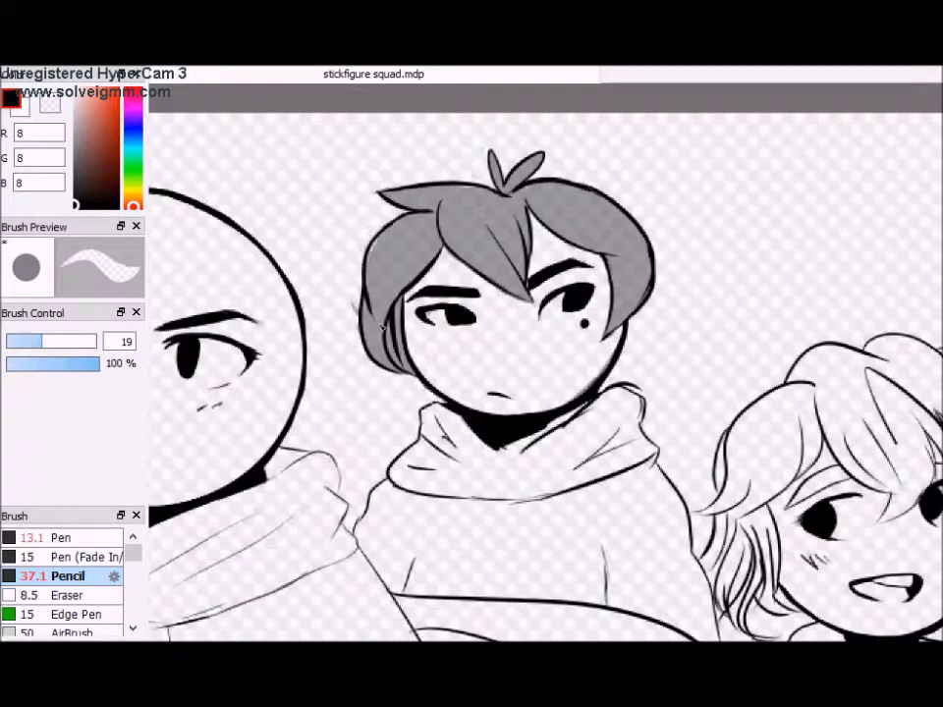
- Fill the hair of the hooded figure with solid black and clean up its outline
left_click(444, 157)
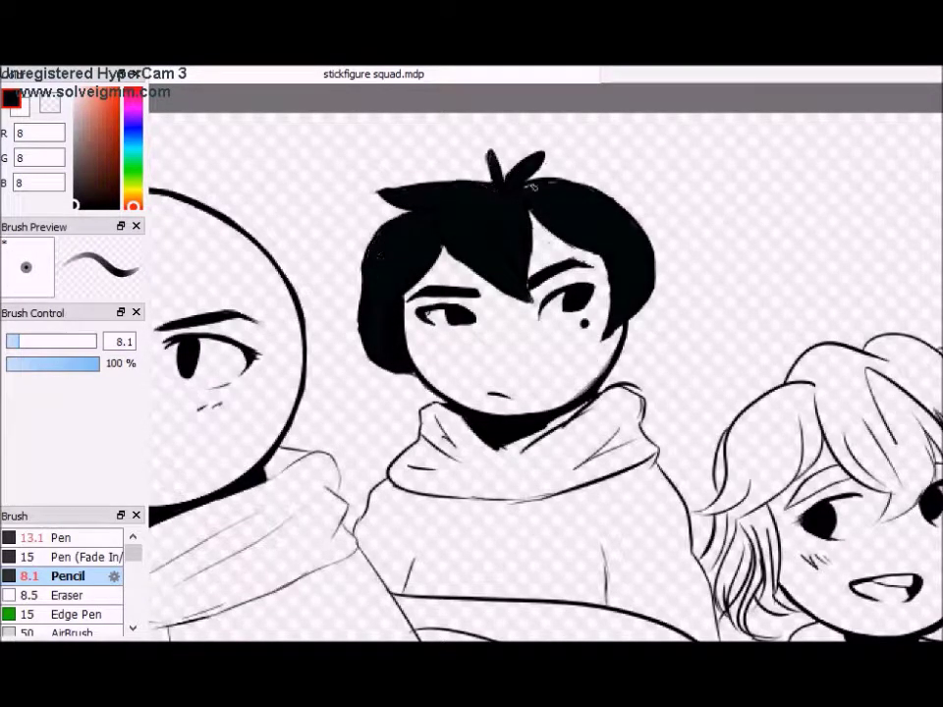
key("ctrl+z")
scroll(489, 154, "up", 3)
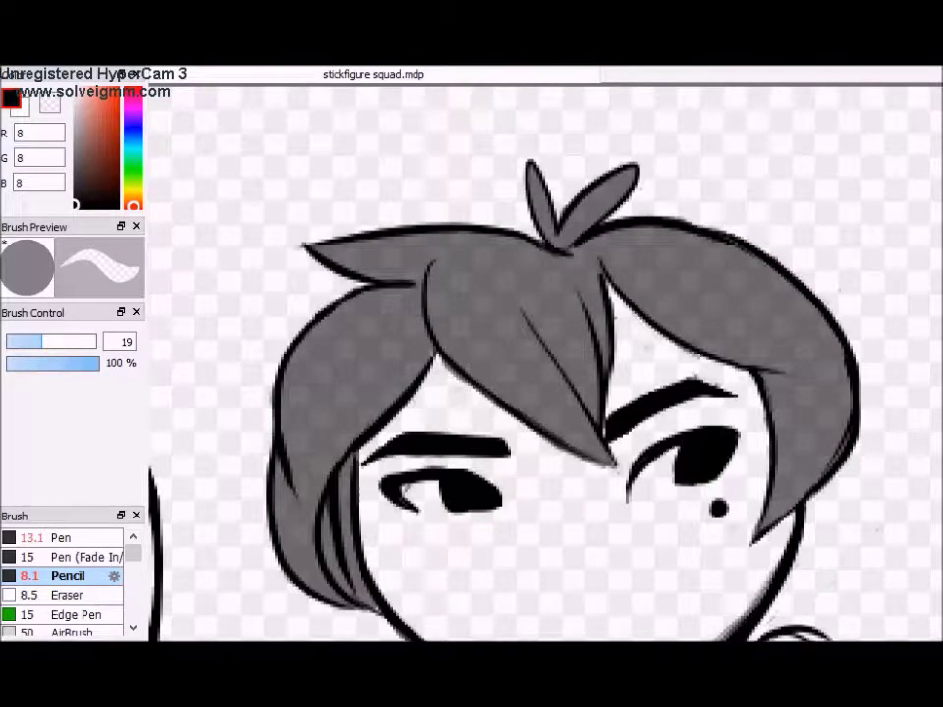
left_click(61, 538)
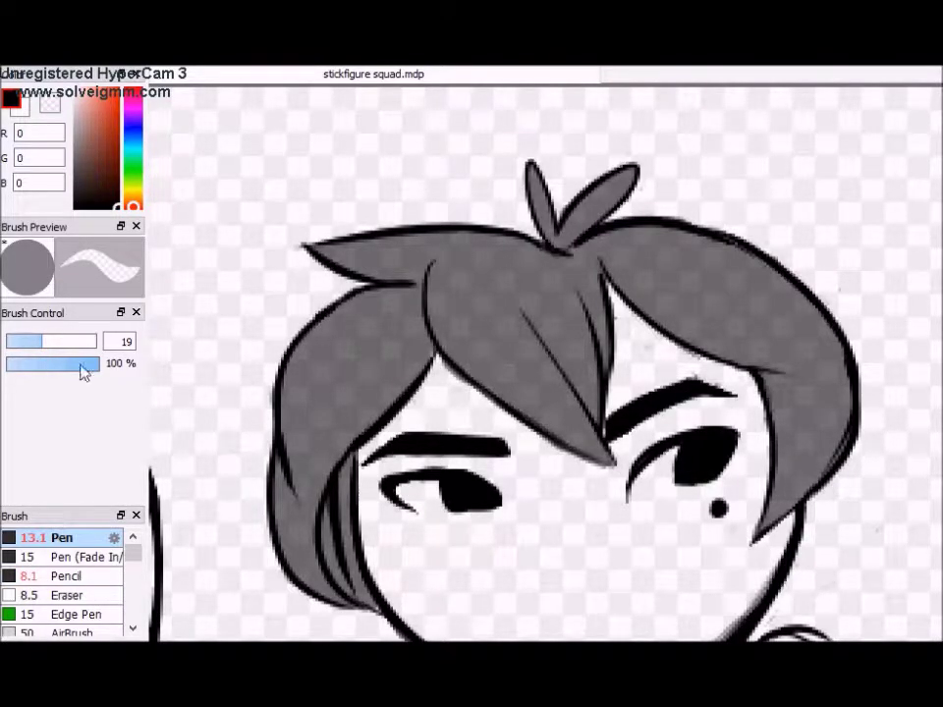
key("ctrl+y")
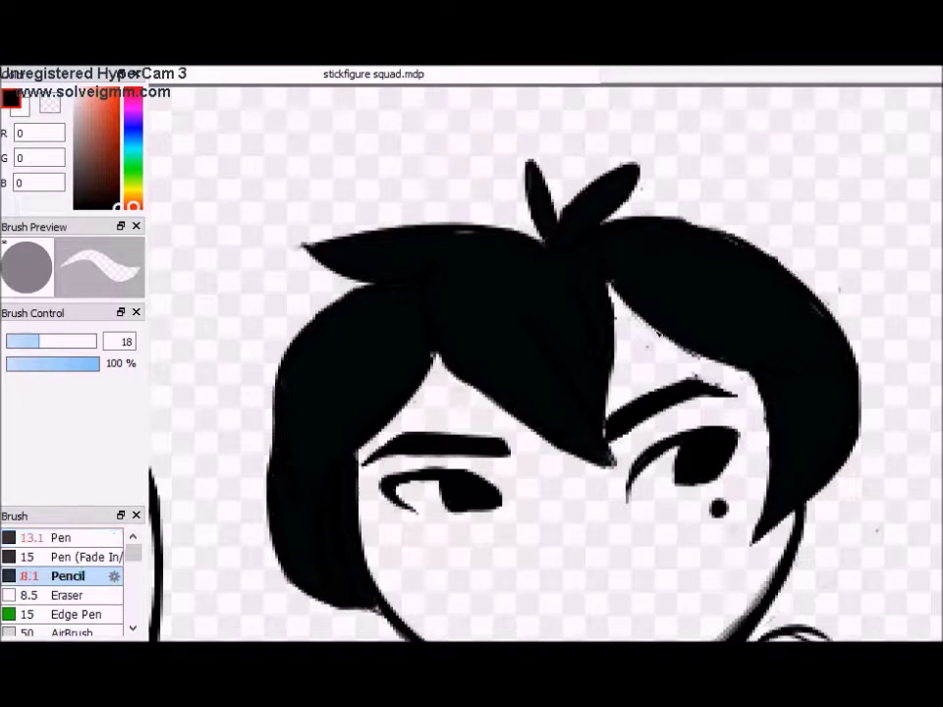
key("ctrl+z")
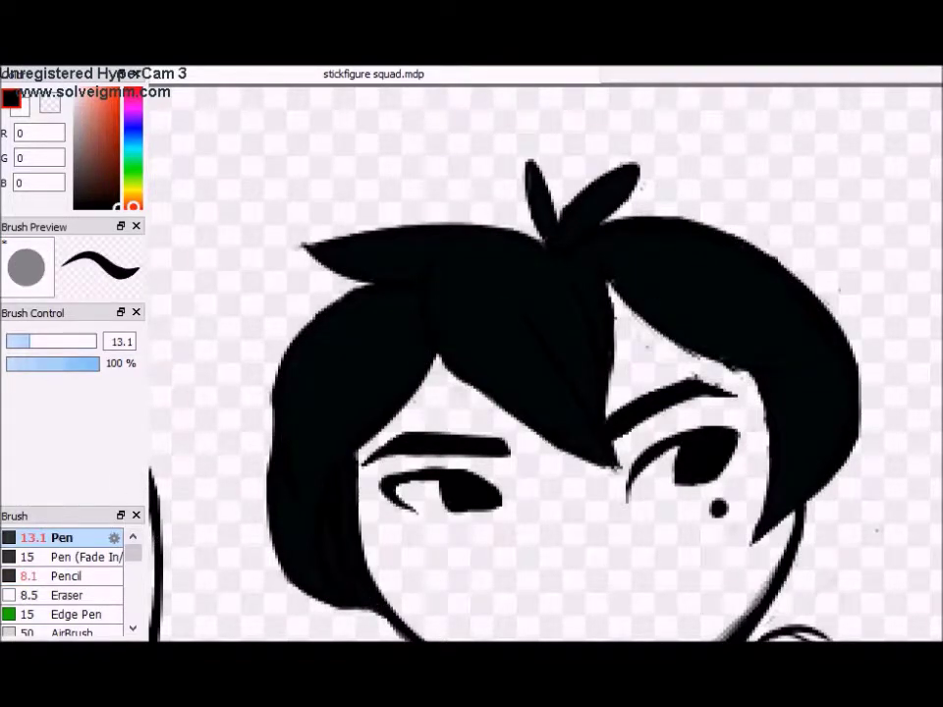
scroll(546, 363, "down", 3)
scroll(546, 364, "down", 3)
key("ctrl+z")
- Fill the background behind the line art with mid grey (168, 168, 168)
scroll(546, 364, "down", 5)
mouse_move(29, 341)
left_mouse_down()
mouse_move(96, 341)
mouse_move(39, 346)
left_mouse_up()
left_click(73, 127)
left_click(545, 364)
scroll(546, 364, "up", 5)
- Colour the hooded figure's hoodie with black, staying within the collar, shoulder and hem outlines
left_click(59, 576)
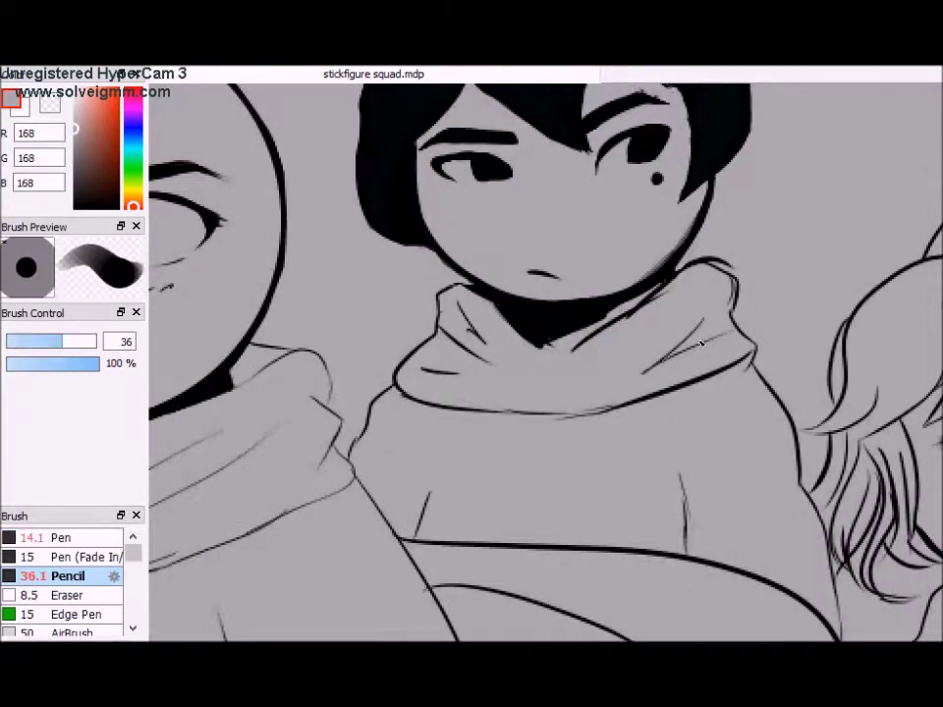
left_click(62, 538)
left_click(73, 200)
mouse_move(422, 432)
left_mouse_down()
mouse_move(492, 511)
mouse_move(389, 468)
mouse_move(726, 280)
mouse_move(472, 373)
left_mouse_up()
mouse_move(688, 263)
left_mouse_down()
mouse_move(747, 275)
mouse_move(786, 491)
mouse_move(413, 324)
mouse_move(382, 379)
mouse_move(393, 304)
mouse_move(629, 324)
left_mouse_up()
key("ctrl+z")
scroll(381, 378, "down", 3)
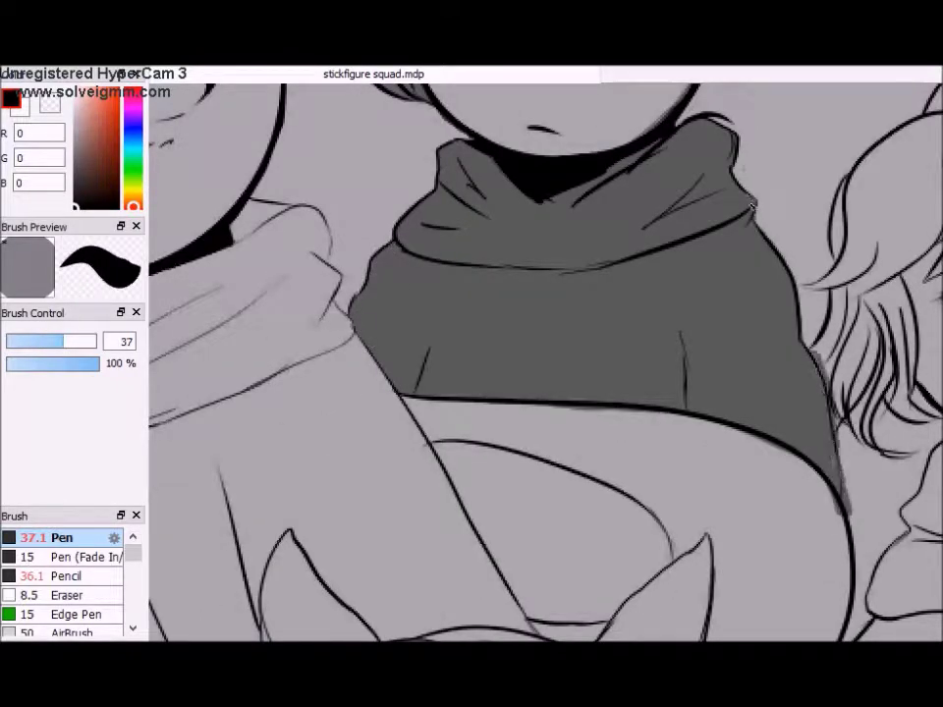
left_click_drag(469, 416, 616, 420)
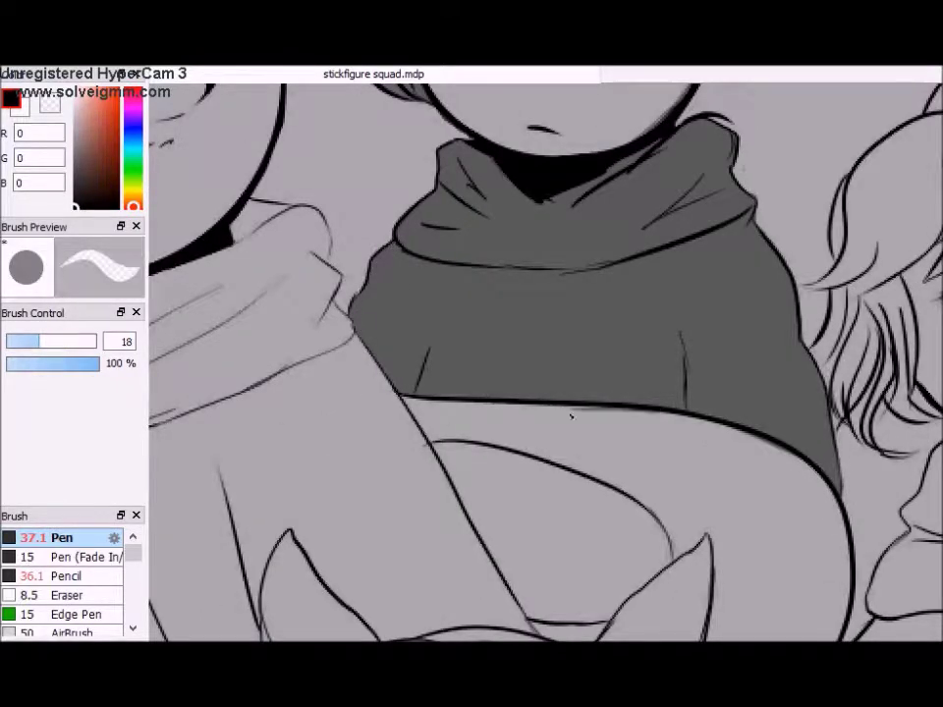
- Draw thin white lines with the size 3 Pen along the hoodie's lower folds and the edge of its hood collar
key("x")
scroll(511, 295, "up", 3)
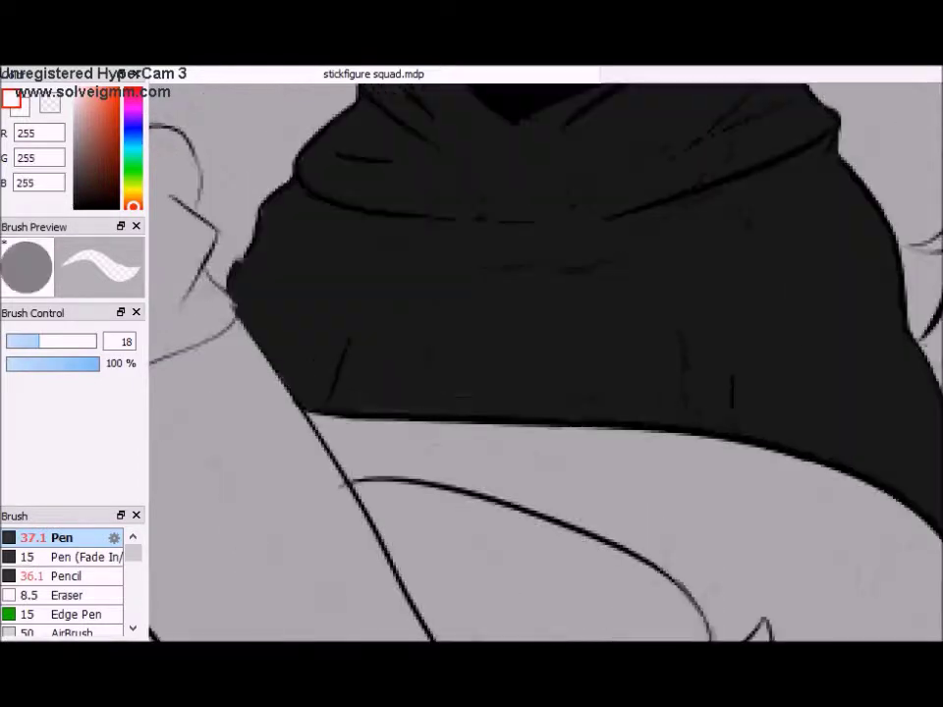
left_click(61, 537)
left_click_drag(363, 561, 386, 484)
left_click_drag(762, 457, 773, 513)
left_click_drag(373, 302, 425, 313)
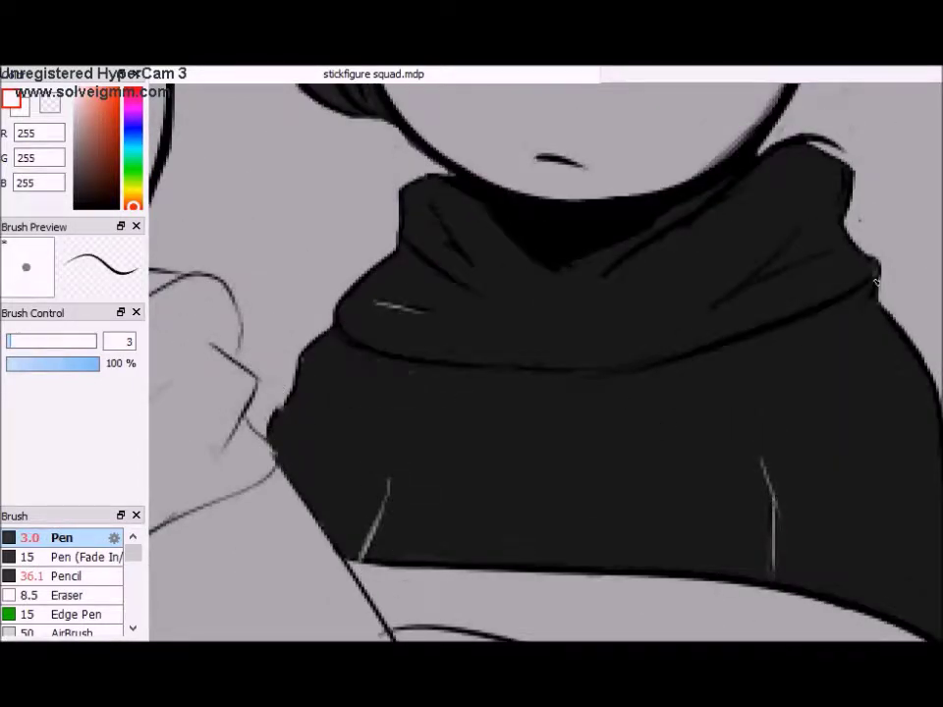
left_click_drag(601, 373, 878, 280)
left_click_drag(338, 332, 609, 370)
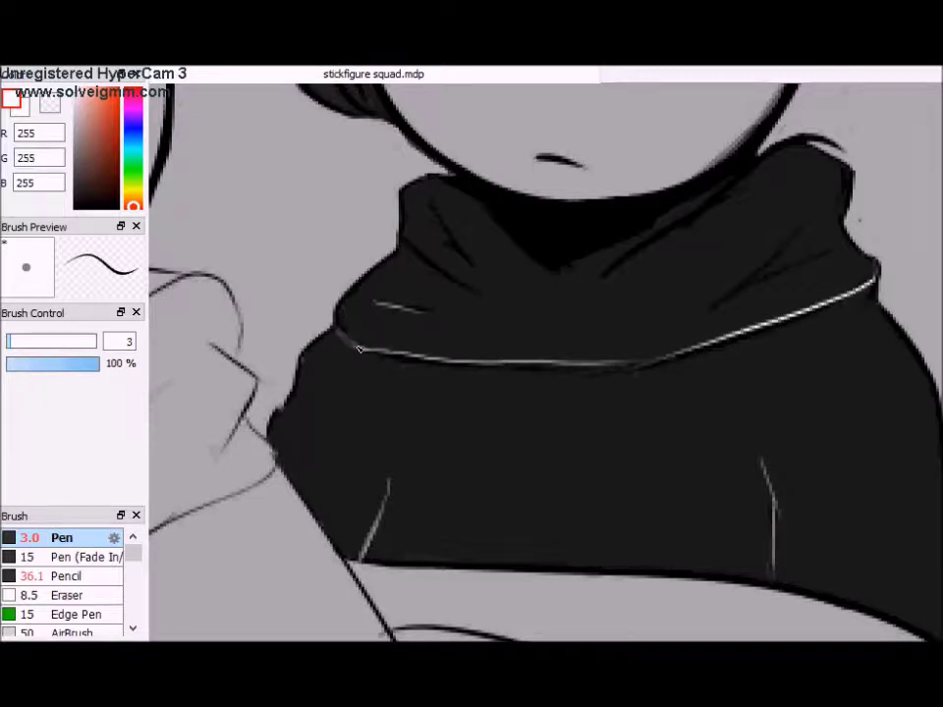
- Draw thin white crease lines on both sides of the hood collar and around the neck opening
left_click_drag(401, 235, 452, 278)
left_click_drag(434, 207, 480, 267)
left_click_drag(546, 278, 619, 246)
left_click_drag(499, 191, 501, 234)
left_click_drag(702, 313, 798, 257)
left_click_drag(546, 278, 723, 206)
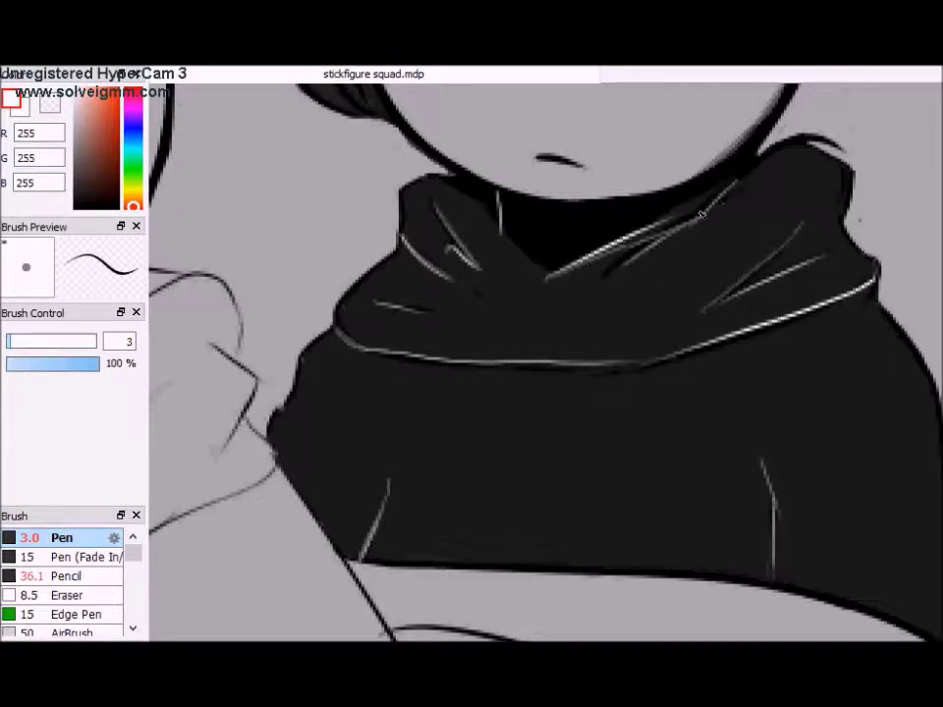
scroll(558, 344, "down", 2)
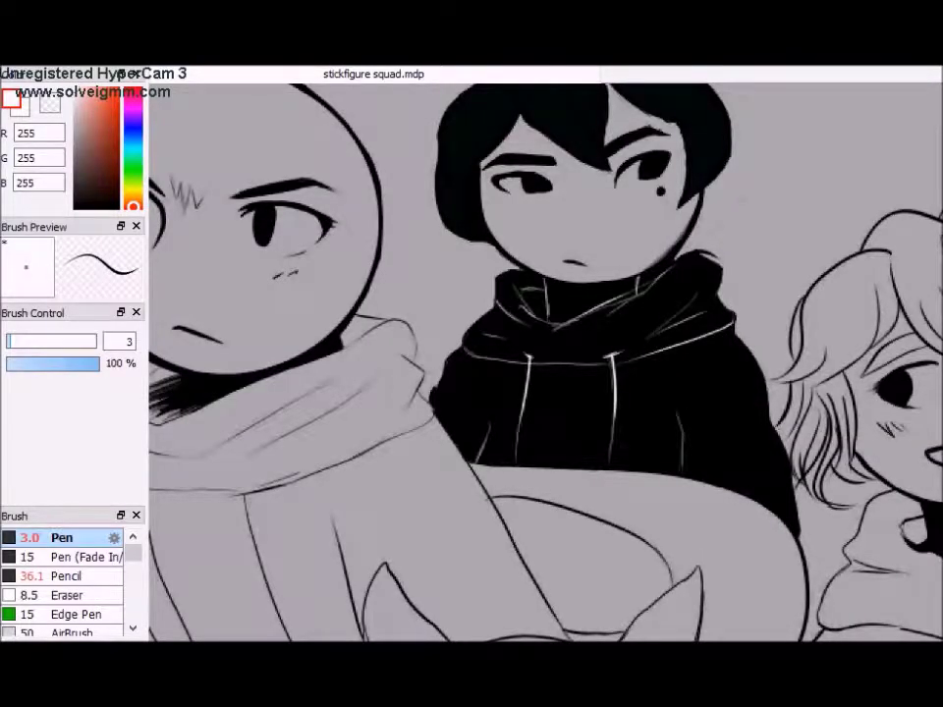
- Fill the hooded figure's face with white
scroll(550, 363, "up", 2)
left_click(85, 341)
mouse_move(492, 245)
left_mouse_down()
mouse_move(570, 294)
mouse_move(511, 334)
mouse_move(589, 216)
left_mouse_up()
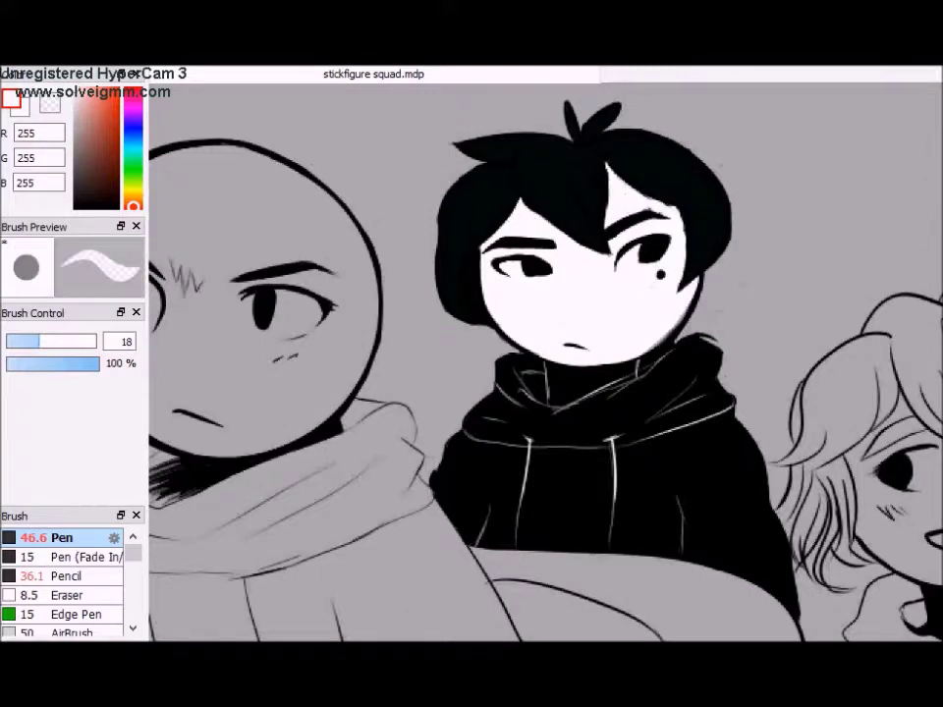
- Draw white strand lines over the black hair with the Pen at size 9.1, covering the fringe and side locks
left_click(18, 341)
scroll(605, 291, "up", 3)
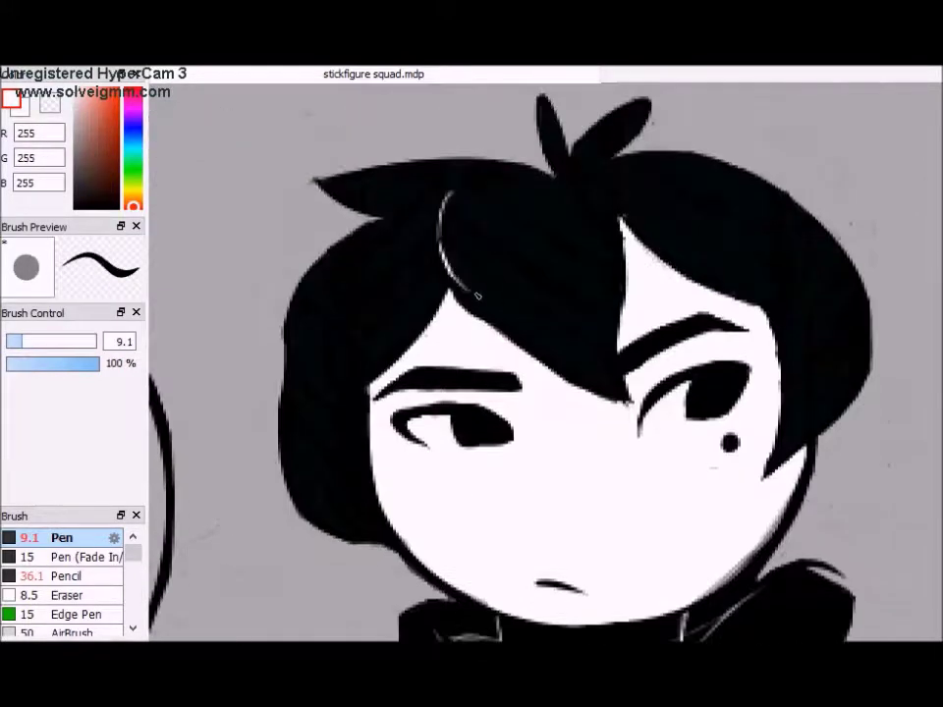
left_click_drag(450, 195, 454, 285)
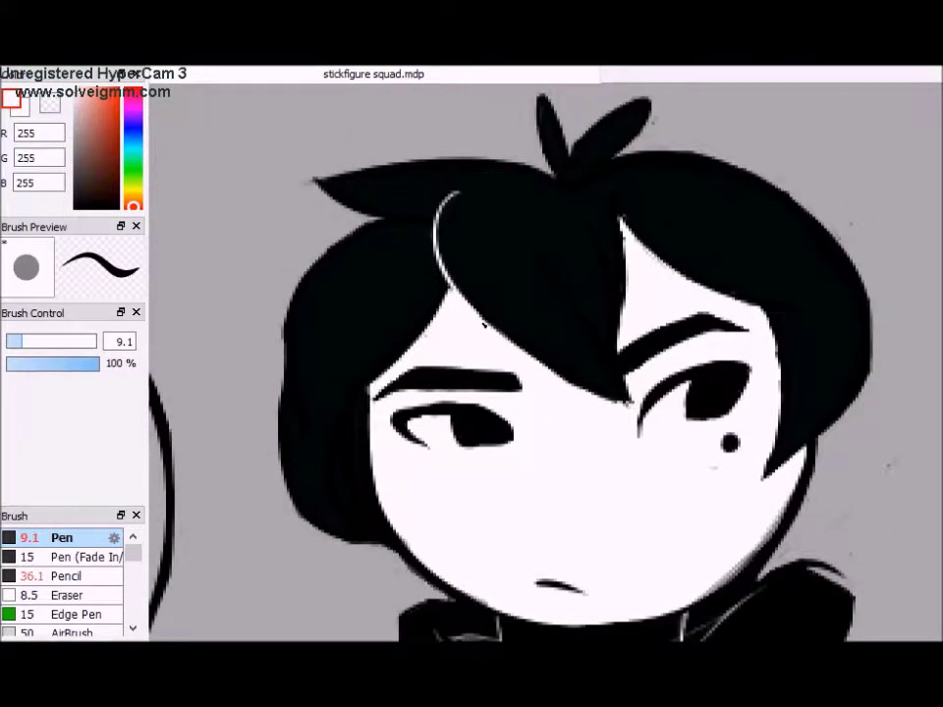
left_click_drag(514, 209, 627, 401)
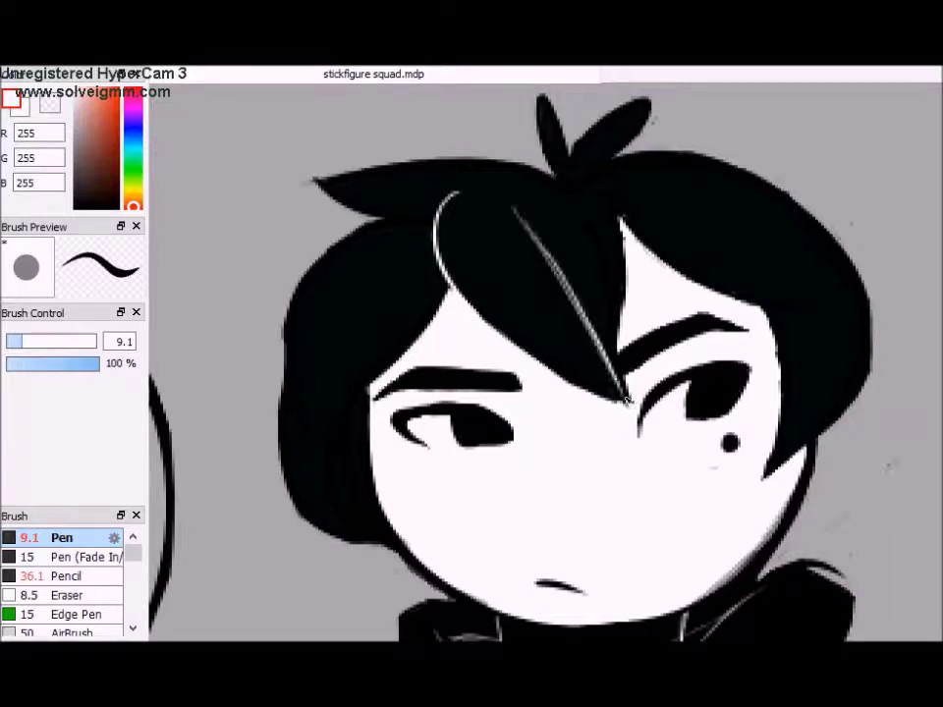
left_click_drag(590, 203, 623, 293)
left_click_drag(362, 398, 332, 461)
left_click_drag(346, 432, 351, 491)
left_click_drag(301, 418, 287, 321)
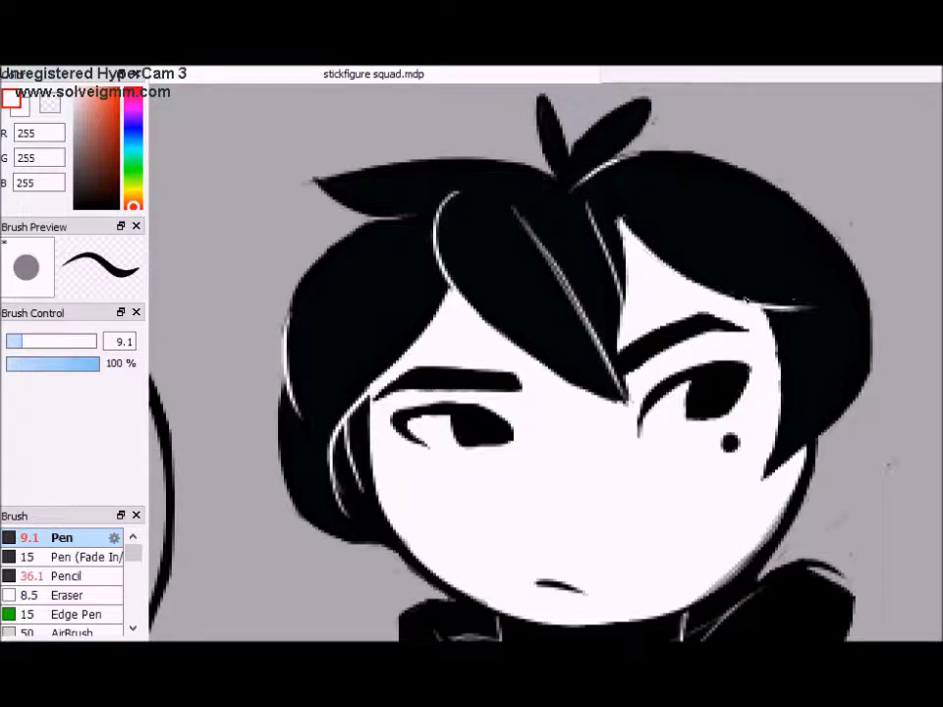
- Fill the hooded figure's lower torso, inside the curved shape below the hoodie, with black
left_click(94, 193)
scroll(589, 368, "down", 4)
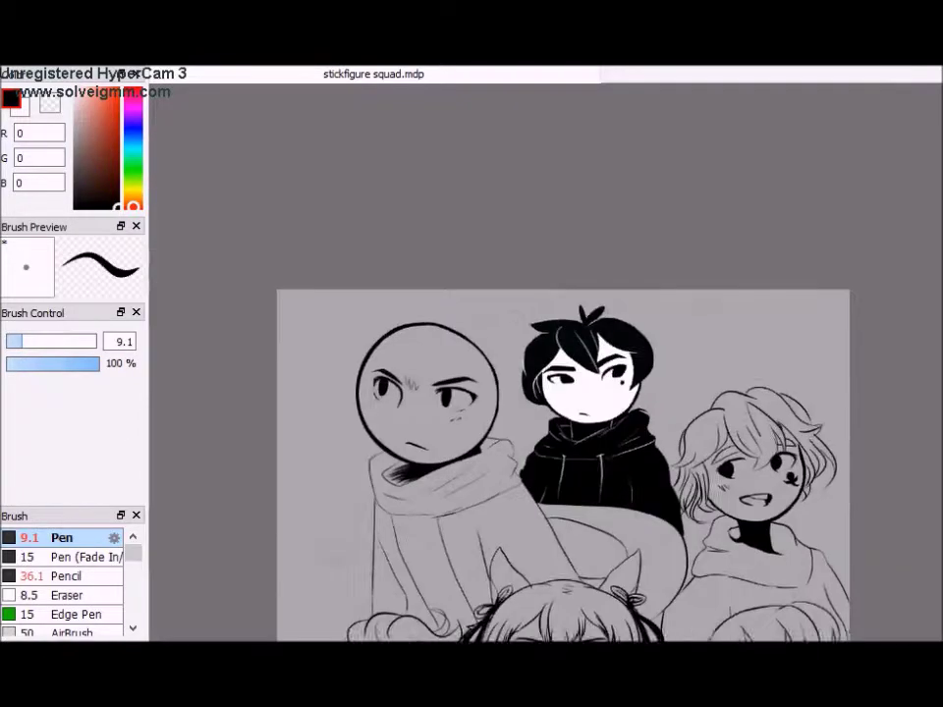
scroll(589, 368, "up", 4)
scroll(59, 589, "down", 3)
scroll(59, 589, "up", 3)
left_click_drag(570, 437, 708, 521)
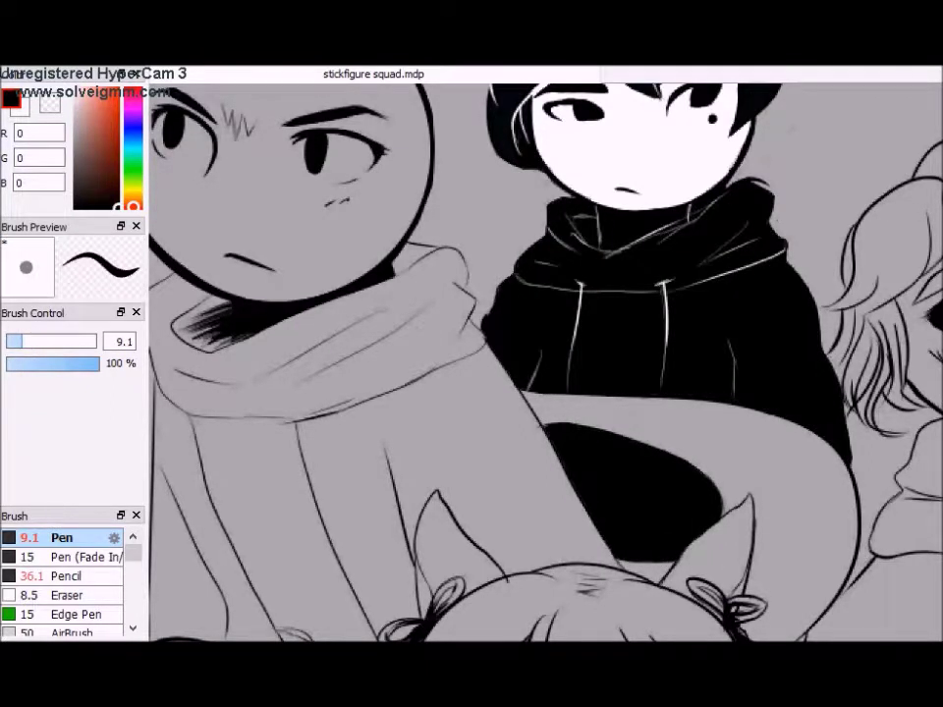
- Add thin white detail lines across the black lower torso of the hooded figure
scroll(590, 284, "down", 3)
key("x")
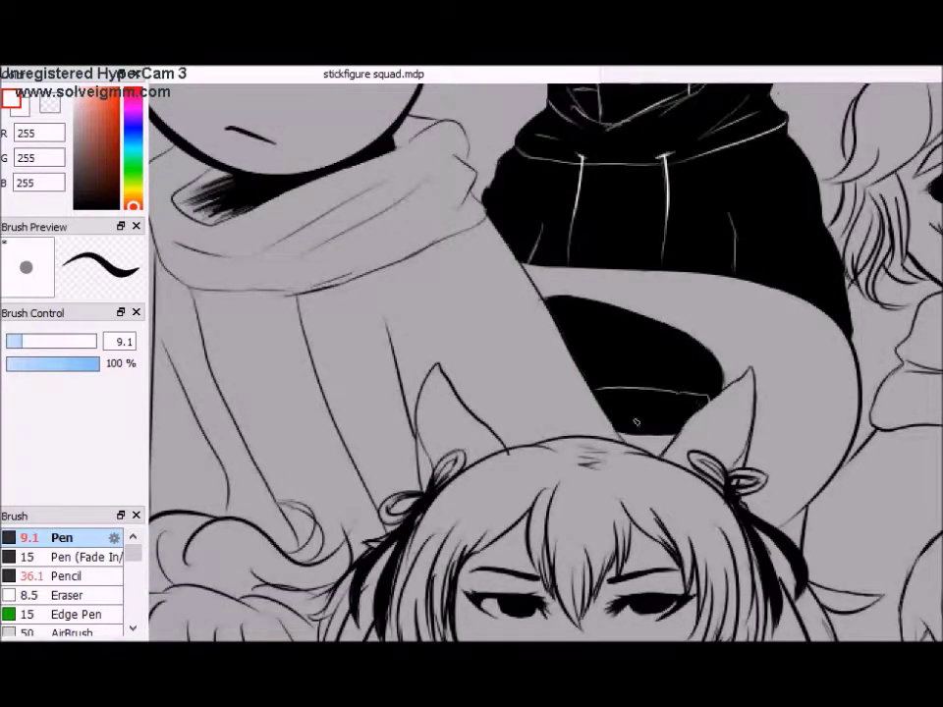
scroll(737, 368, "down", 3)
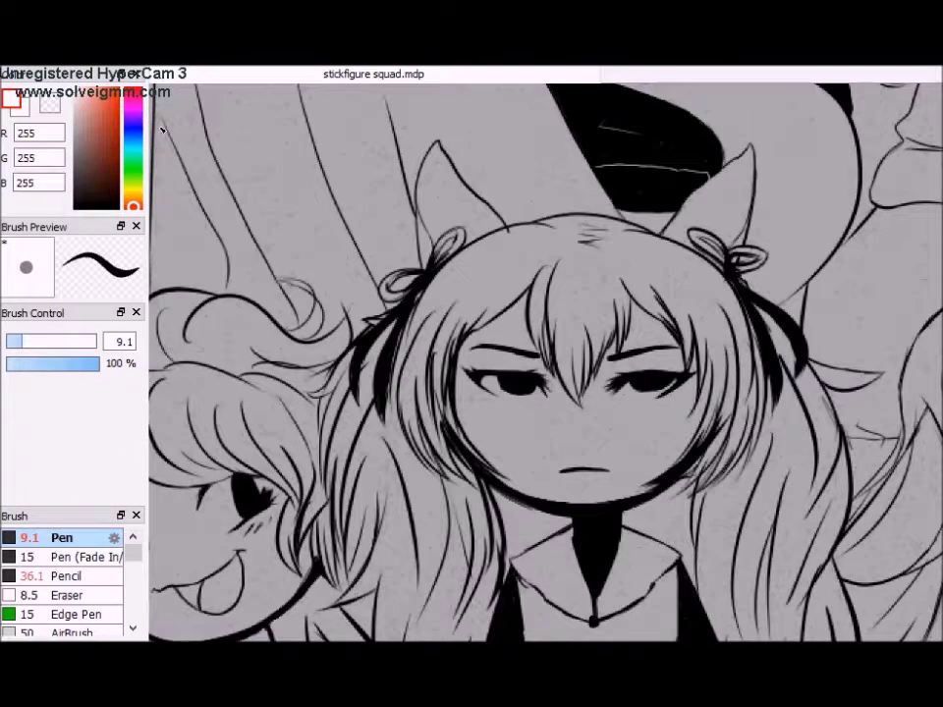
- Fill the faces of the remaining figures with white
key("x")
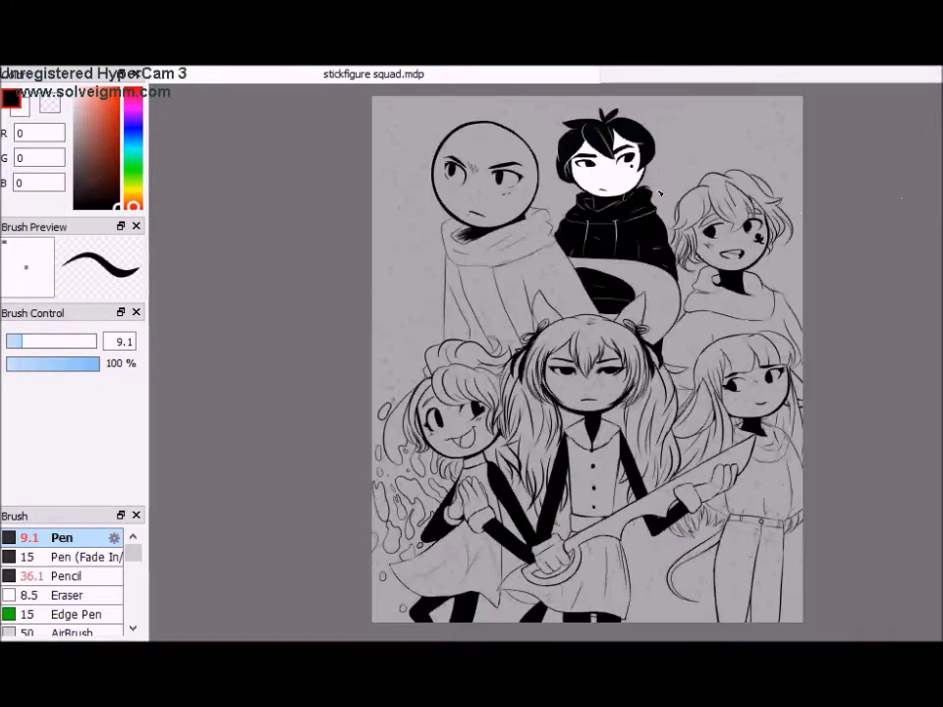
key("x")
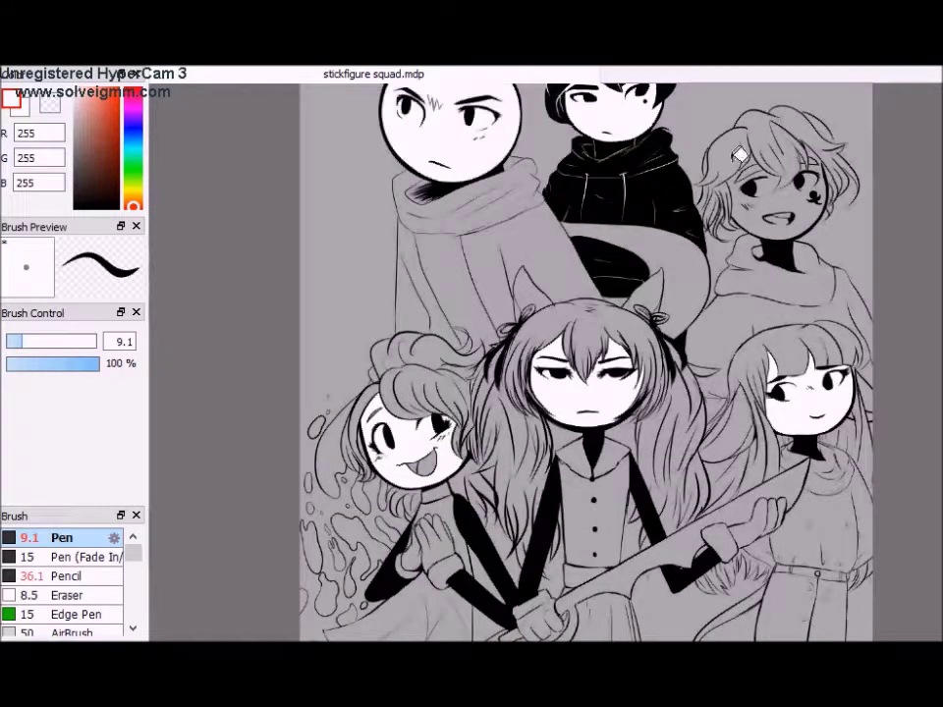
scroll(381, 200, "up", 1)
- Fill the bald figure's scarf with cream (238, 233, 219), the coat with dark green (16, 78, 21) and the shirt with white
left_click(381, 201, "alt")
left_click_drag(403, 218, 688, 295)
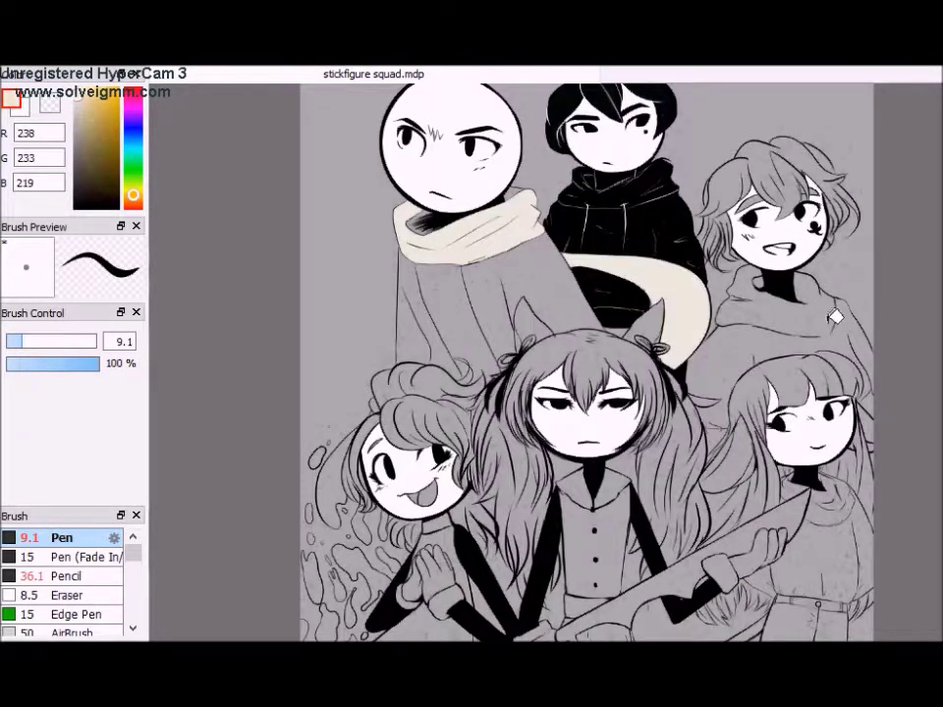
left_click_drag(403, 256, 580, 315)
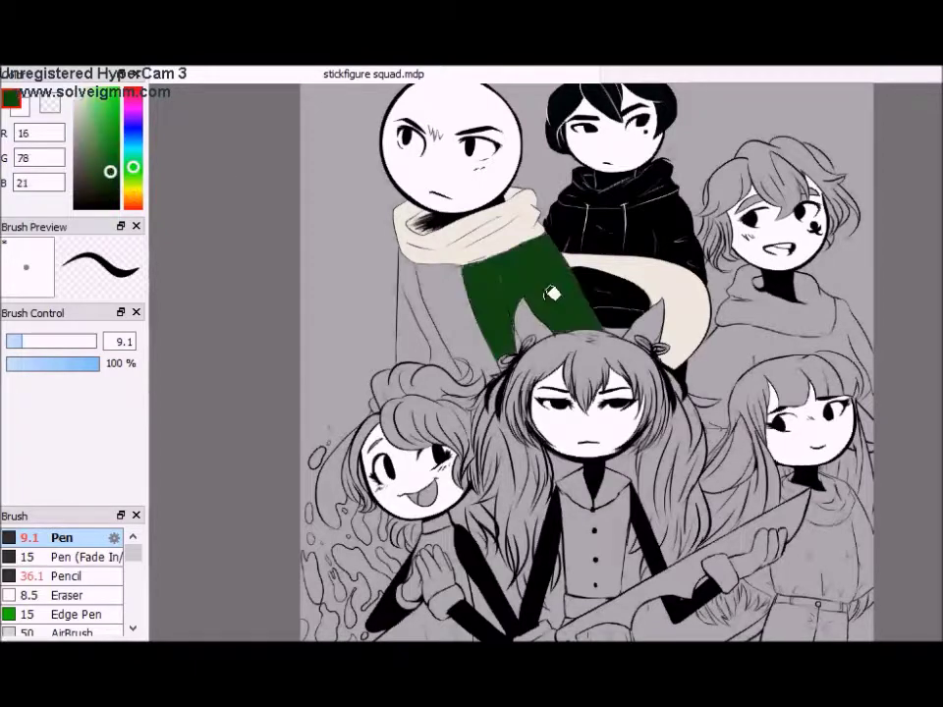
left_click_drag(413, 275, 462, 324)
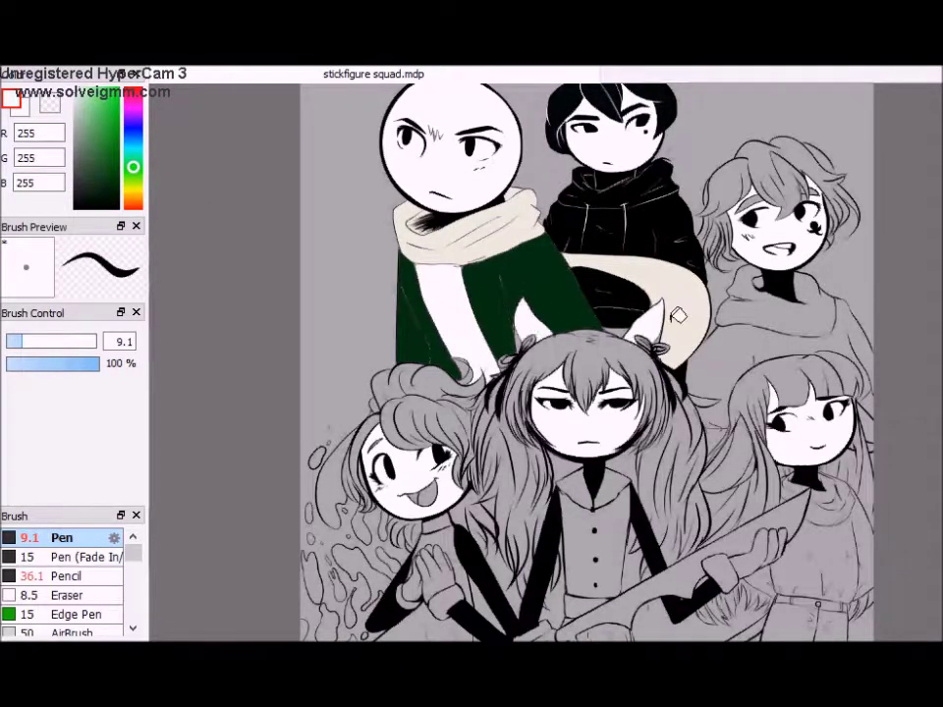
- Colour the cat-eared girl's hair and long pigtails pale blonde
left_click(466, 241, "alt")
key("ctrl+plus")
left_click_drag(86, 178, 84, 98)
scroll(492, 344, "down", 3)
mouse_move(472, 324)
left_mouse_down()
mouse_move(707, 412)
mouse_move(509, 308)
left_mouse_up()
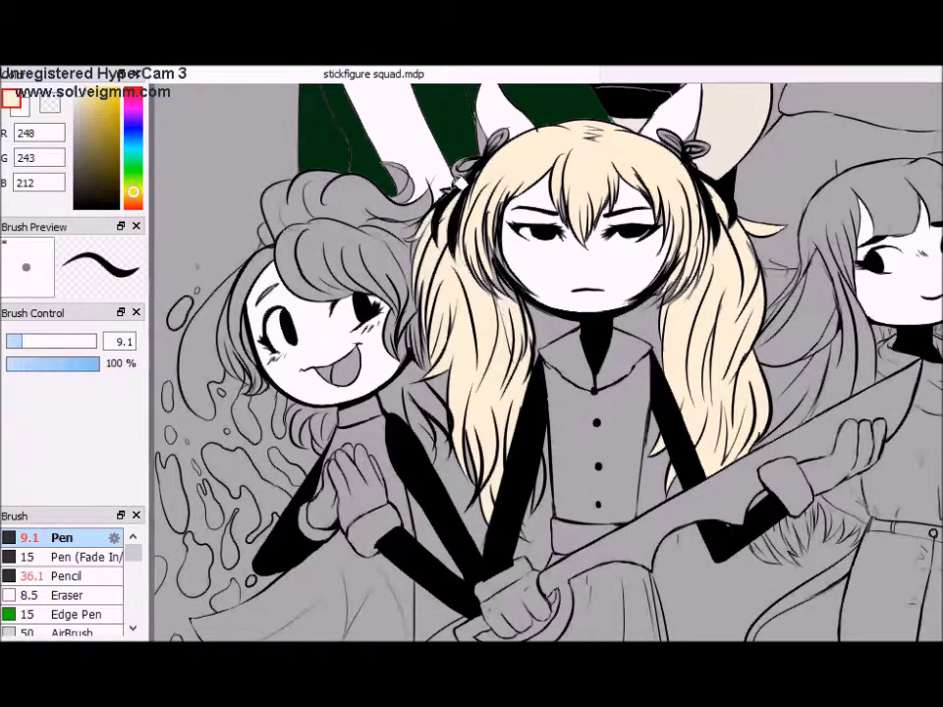
- Fill the cat-eared girl's buttoned blouse and collar with white
left_click_drag(560, 374, 628, 472)
left_click(133, 147)
left_click_drag(590, 413, 398, 359)
key("ctrl+z")
scroll(400, 359, "down", 3)
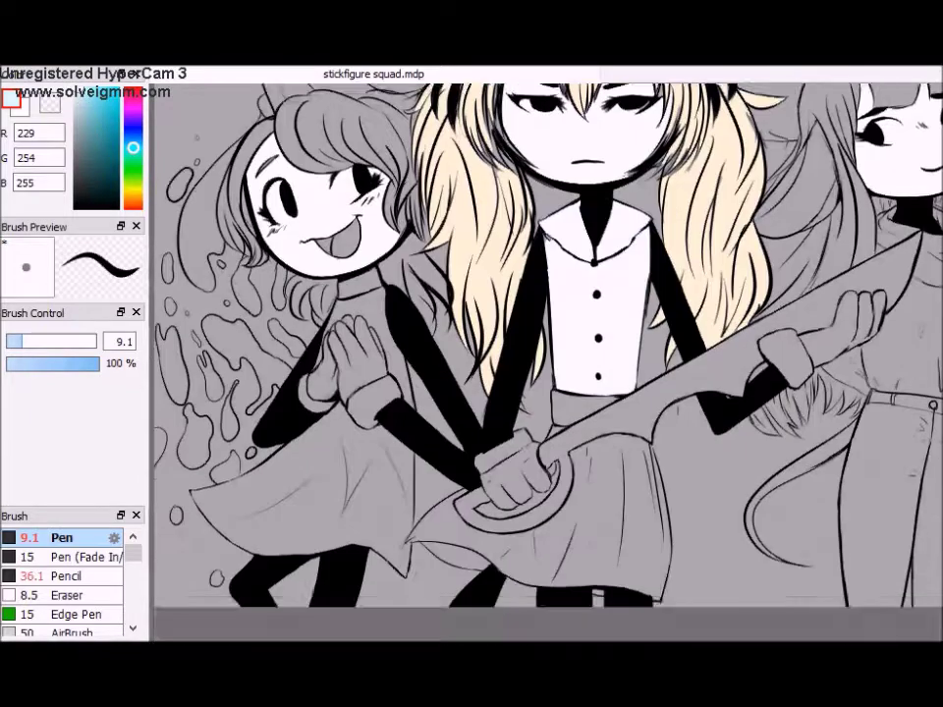
scroll(540, 364, "up", 3)
- Fill the cat-eared girl's skirt and waistband with dark red (92, 9, 9)
left_click(78, 108)
left_click(103, 110)
scroll(610, 410, "down", 5)
mouse_move(610, 411)
left_mouse_down()
mouse_move(563, 325)
mouse_move(425, 425)
mouse_move(584, 484)
left_mouse_up()
- Fill the gloves of the winking girl and the cat-eared girl with white
left_click(87, 129)
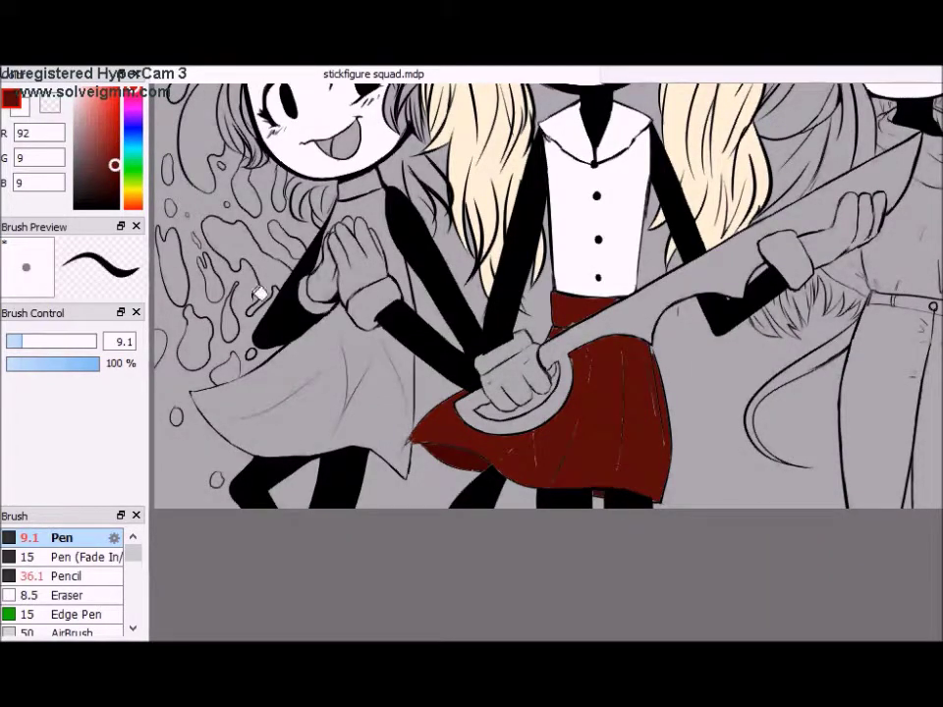
left_click(74, 96)
mouse_move(339, 231)
left_mouse_down()
mouse_move(368, 295)
mouse_move(319, 285)
left_mouse_up()
left_click_drag(363, 255, 403, 294)
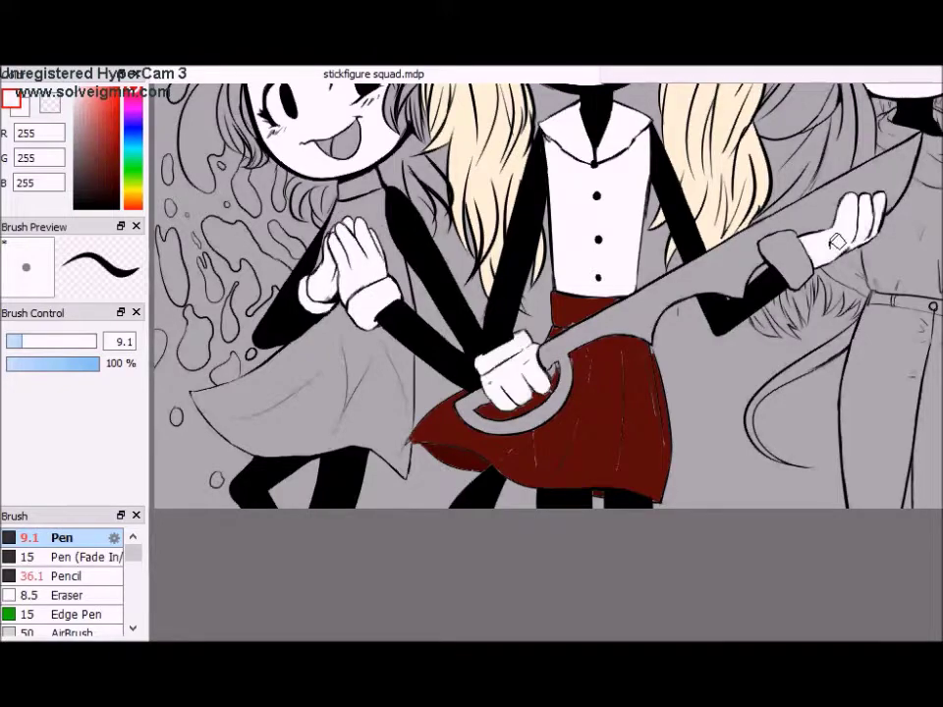
- Fill the sword with bright red and the winking girl's dress with dusty red (184, 94, 94)
scroll(540, 294, "up", 1)
left_click(118, 95)
left_click_drag(885, 197, 658, 368)
left_click(98, 137)
left_click_drag(226, 412, 373, 462)
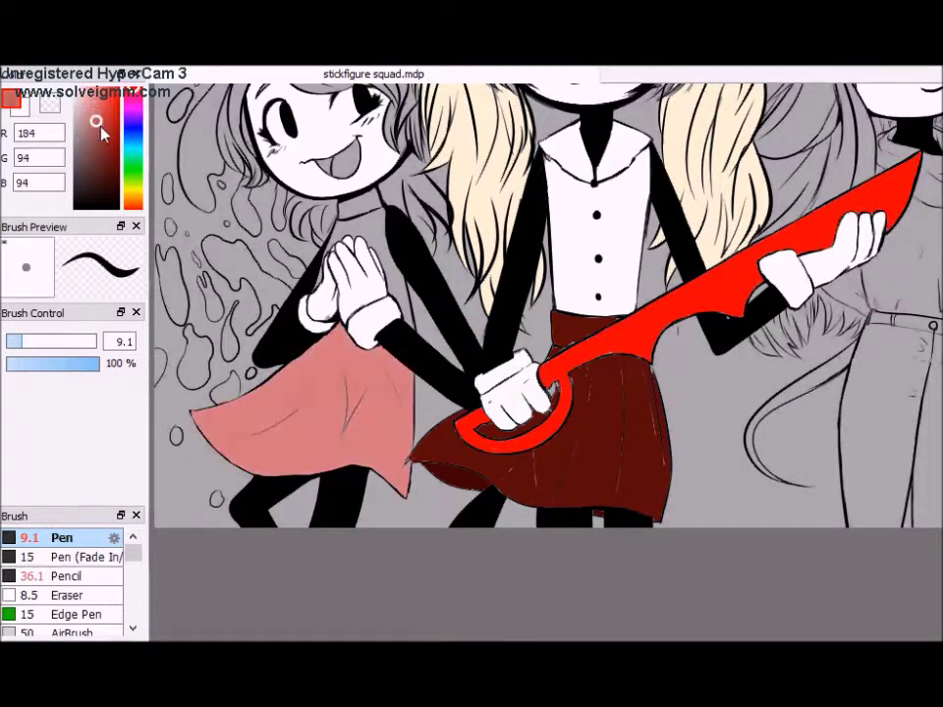
- Fill the winking girl's hair with bright red (255, 0, 0) and the inside of her mouth with black
scroll(541, 294, "up", 2)
left_click(118, 95)
mouse_move(295, 147)
left_mouse_down()
mouse_move(339, 145)
mouse_move(255, 245)
mouse_move(305, 334)
left_mouse_up()
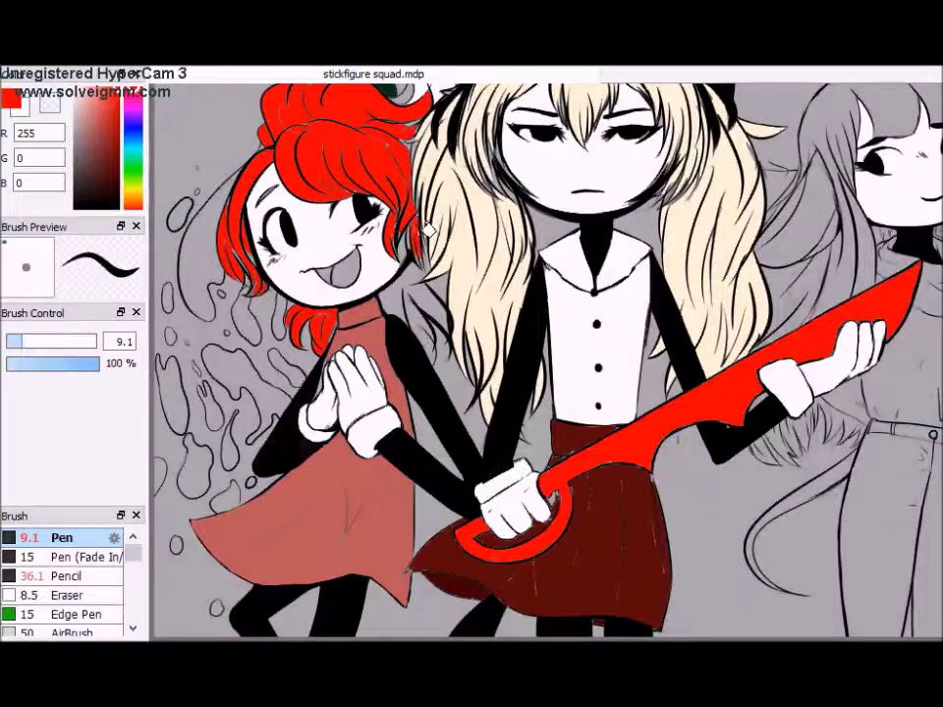
left_click_drag(413, 275, 433, 354)
left_click(77, 94)
left_click(93, 204)
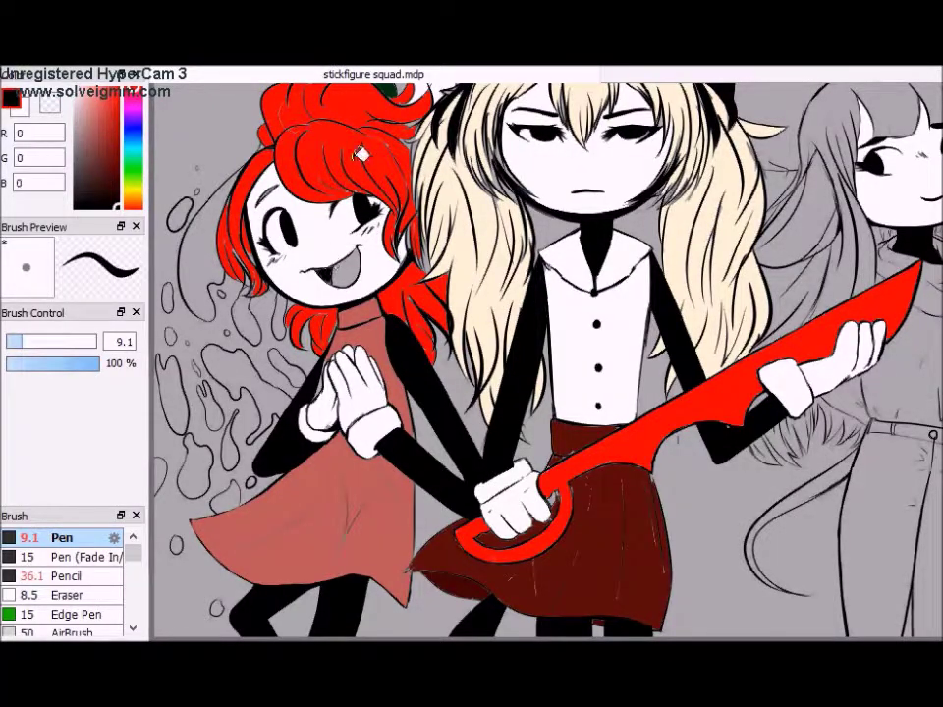
- Colour the tongues of the winking girl and the smiling figure in the back row with light pink (242, 192, 192)
left_click(98, 103)
scroll(540, 344, "up", 3)
scroll(835, 197, "up", 4)
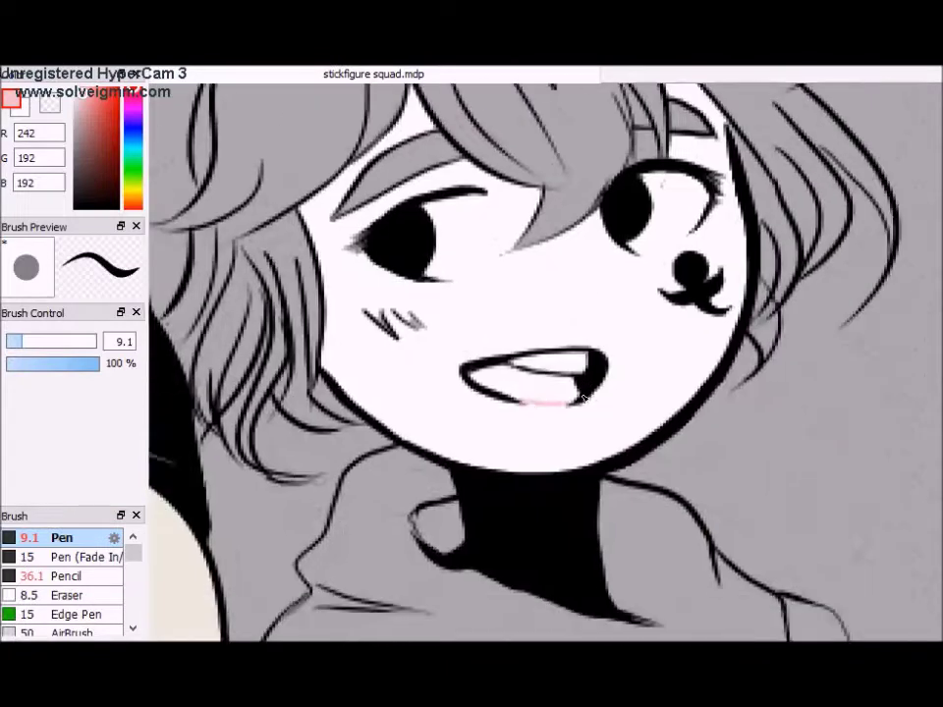
left_click_drag(482, 378, 578, 393)
scroll(540, 344, "down", 4)
- Fill the smiling back-row figure's hair and eyebrows with bright blue
left_click(133, 134)
left_click(110, 100)
left_click(113, 98)
mouse_move(531, 211)
left_mouse_down()
mouse_move(629, 278)
mouse_move(491, 275)
mouse_move(461, 373)
left_mouse_up()
key("x")
- Fill the blue-haired figure's hoodie with pink, adjusting the shade until it suits the drawing
left_click(134, 110)
left_click(99, 90)
left_click(604, 447)
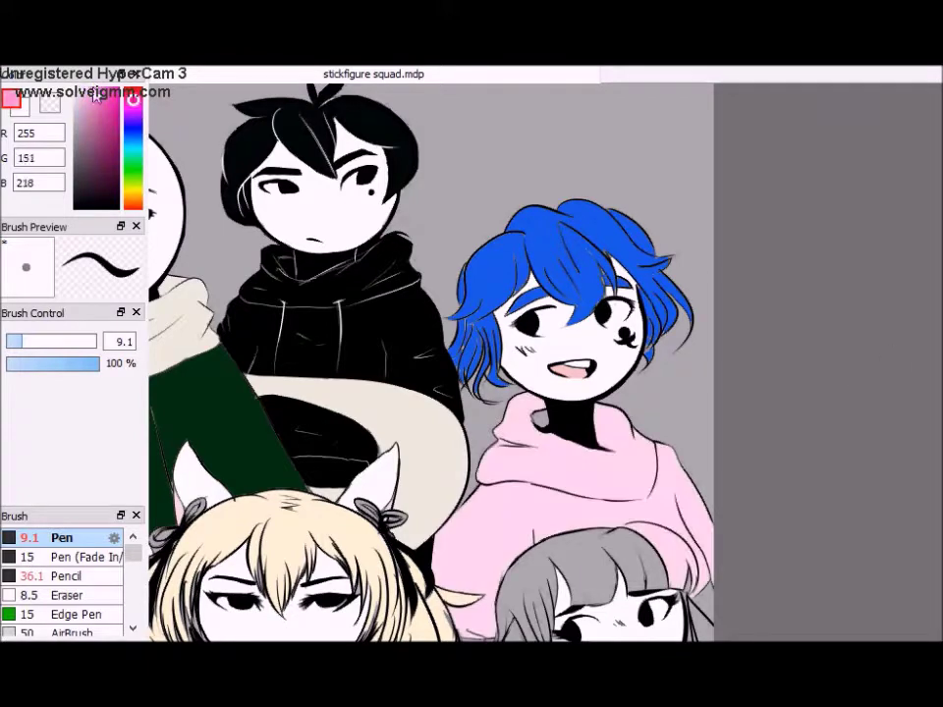
left_click(96, 87)
left_click(90, 101)
left_click(604, 447)
left_click(98, 95)
left_click(604, 447)
- Fill the blue-haired figure's clothing below the pink hoodie with sky blue (123, 208, 232)
scroll(616, 317, "down", 5)
left_click(134, 147)
left_click(432, 403)
left_click(98, 108)
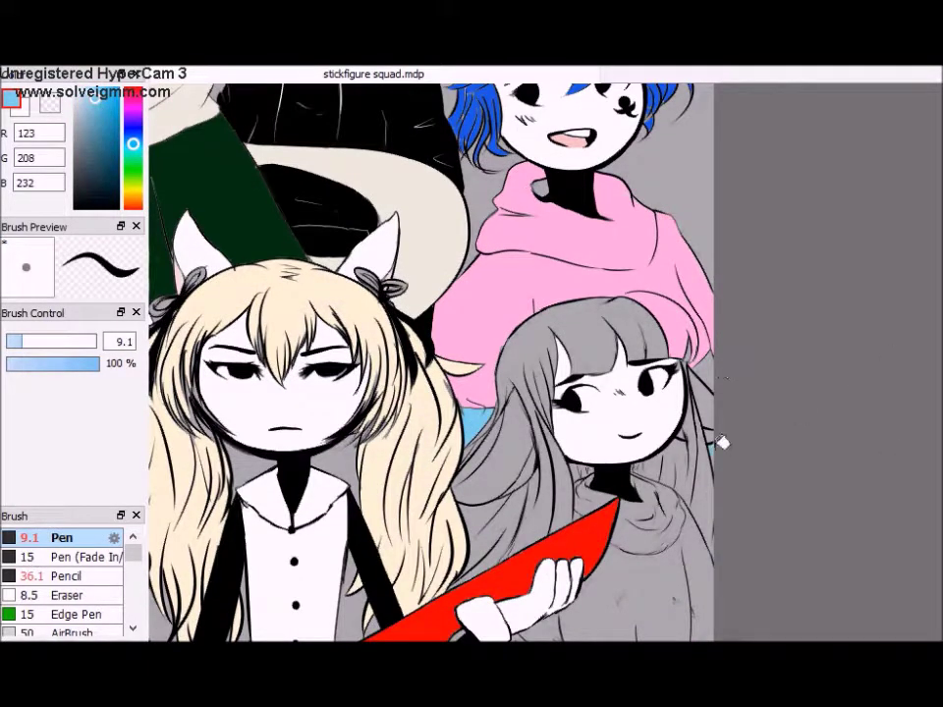
scroll(433, 364, "up", 5)
- Fill the jeans of the long-haired girl beside the sword with pale blue
scroll(611, 475, "down", 10)
left_click(97, 99)
left_click(611, 474)
- Sample the light pink (242, 192, 192) of the winking girl's tongue and fill the long-haired girl's tail with it
scroll(611, 474, "right", 3)
left_click(133, 108)
left_click(98, 98)
scroll(433, 364, "left", 10)
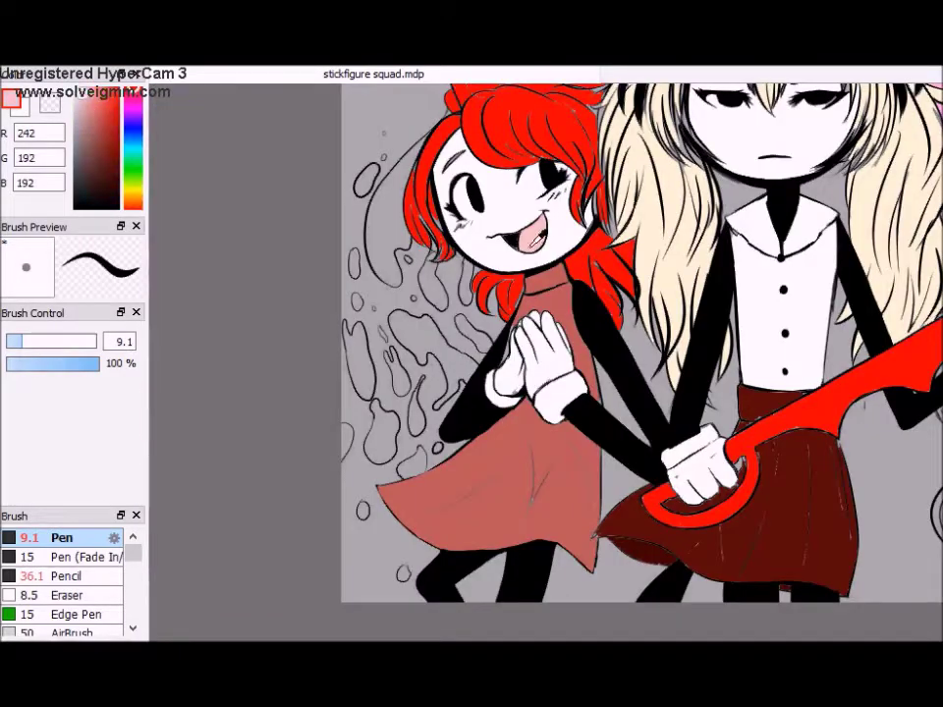
scroll(432, 363, "right", 10)
left_click(395, 506)
- Fill the long-haired girl's sweater with tan (234, 198, 133) and her inner ear with light pink (242, 192, 192)
left_click(93, 96)
left_click(570, 324)
left_click(536, 221)
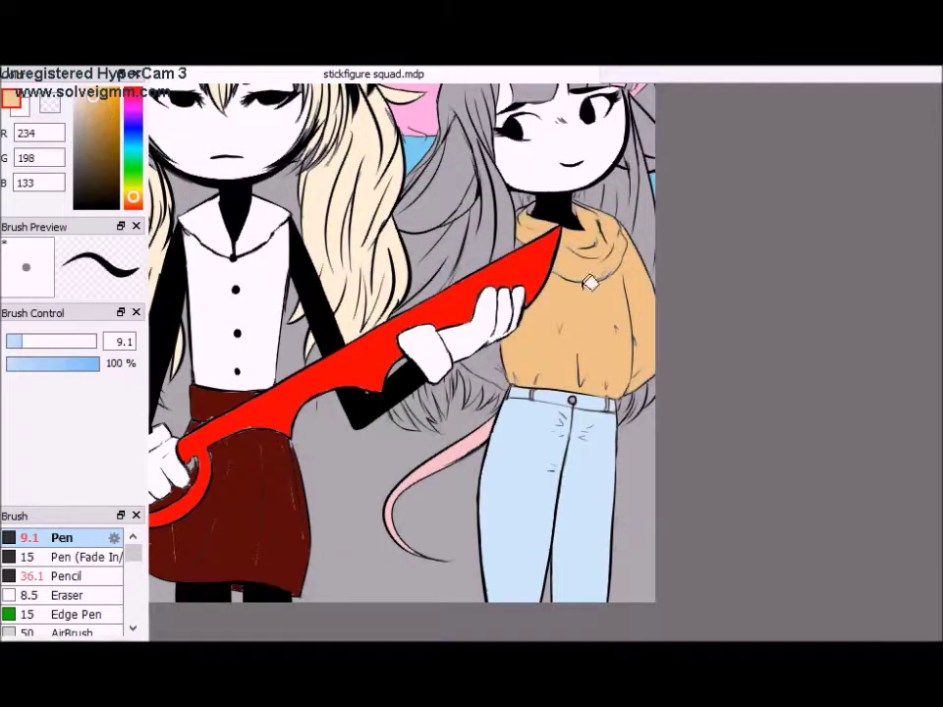
scroll(403, 363, "up", 3)
left_click(98, 98)
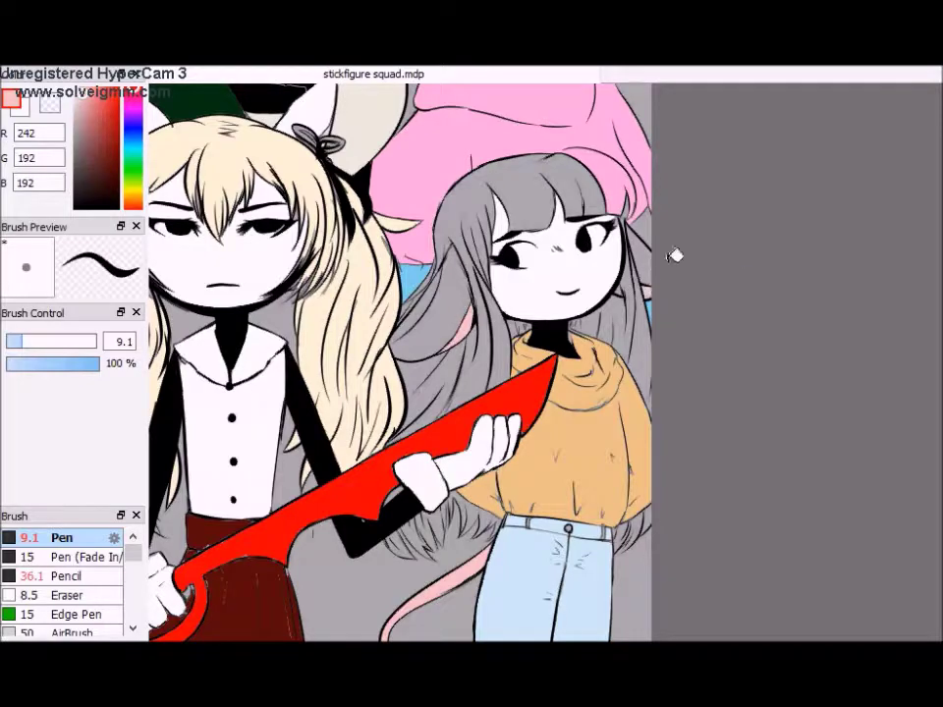
- Fill the long-haired girl's fringe and long strands with dark brown (94, 65, 13)
scroll(676, 255, "up", 5)
left_click(116, 206)
left_click(113, 164)
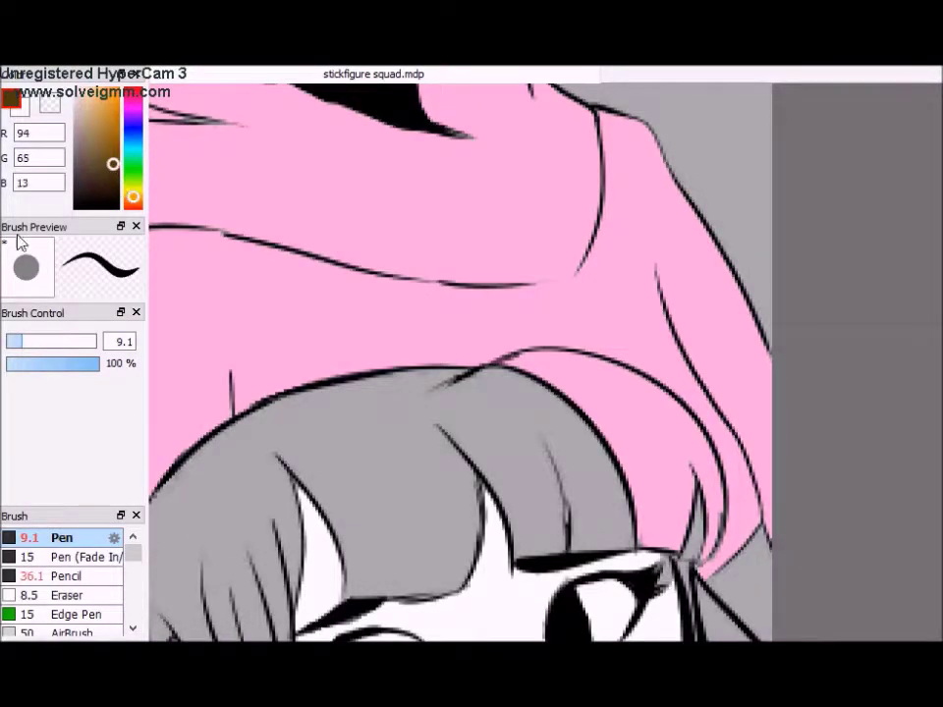
left_click(461, 344)
scroll(462, 364, "down", 5)
mouse_move(581, 321)
left_mouse_down()
mouse_move(536, 339)
mouse_move(580, 334)
mouse_move(437, 289)
mouse_move(476, 521)
mouse_move(642, 540)
mouse_move(437, 546)
mouse_move(414, 507)
left_mouse_up()
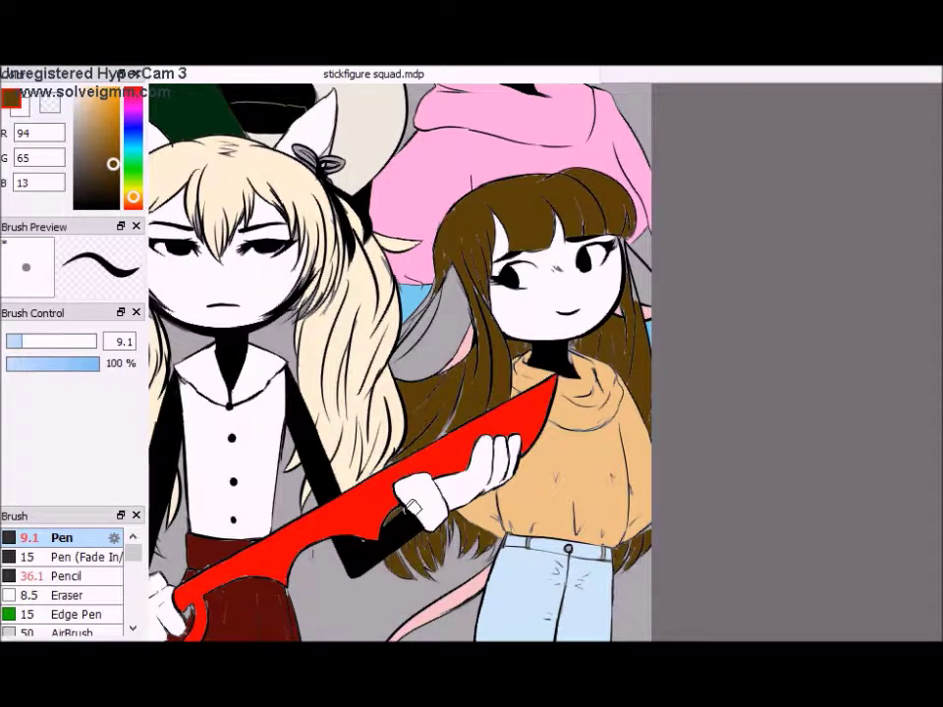
- Fill the long-haired girl's floppy ears with light beige and the grey strands beside them with dark brown (94, 65, 13)
scroll(506, 283, "up", 3)
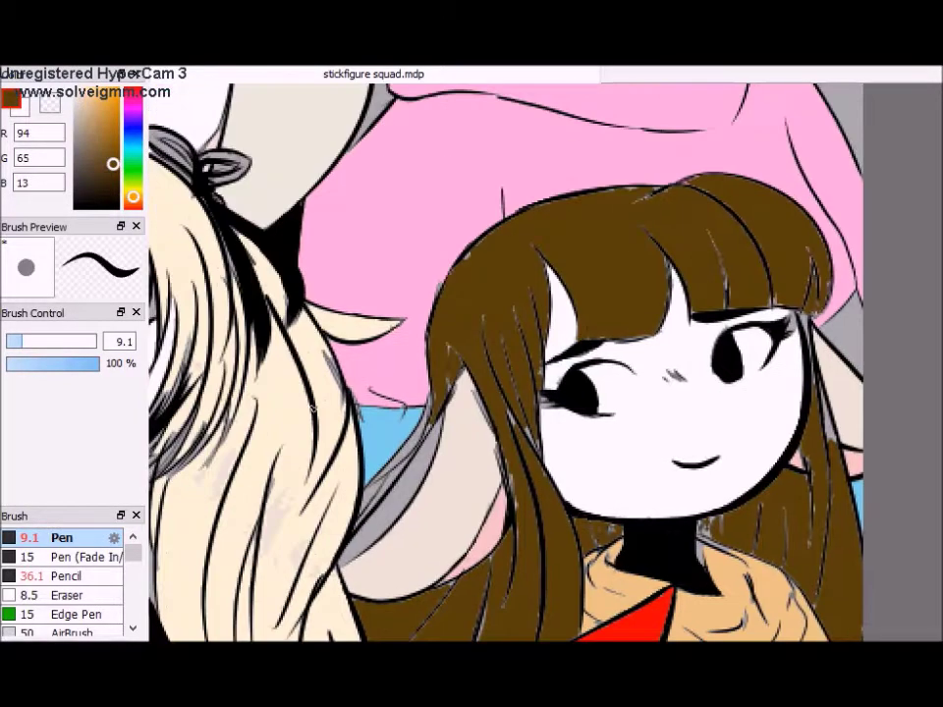
mouse_move(423, 440)
left_mouse_down()
mouse_move(363, 544)
mouse_move(406, 458)
left_mouse_up()
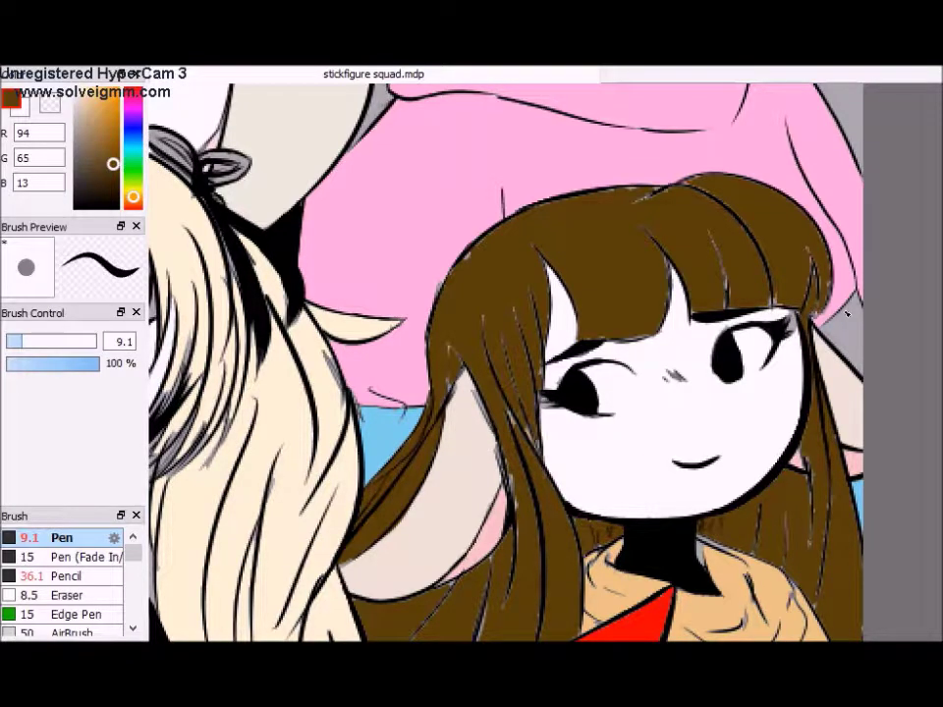
- Fill the splatter shapes beside the winking girl with magenta (255, 0, 201)
scroll(724, 323, "down", 5)
left_click(651, 391, "alt")
scroll(652, 388, "up", 5)
left_click(430, 224, "alt")
mouse_move(412, 398)
left_mouse_down()
mouse_move(432, 437)
mouse_move(422, 462)
left_mouse_up()
left_click_drag(590, 442, 589, 388)
mouse_move(359, 412)
left_mouse_down()
mouse_move(379, 308)
mouse_move(431, 270)
left_mouse_up()
left_click_drag(369, 221, 398, 144)
scroll(398, 143, "down", 5)
- Reduce the pen size to 4 and paint the cat-eared girl's hair bows dark grey
scroll(589, 403, "up", 5)
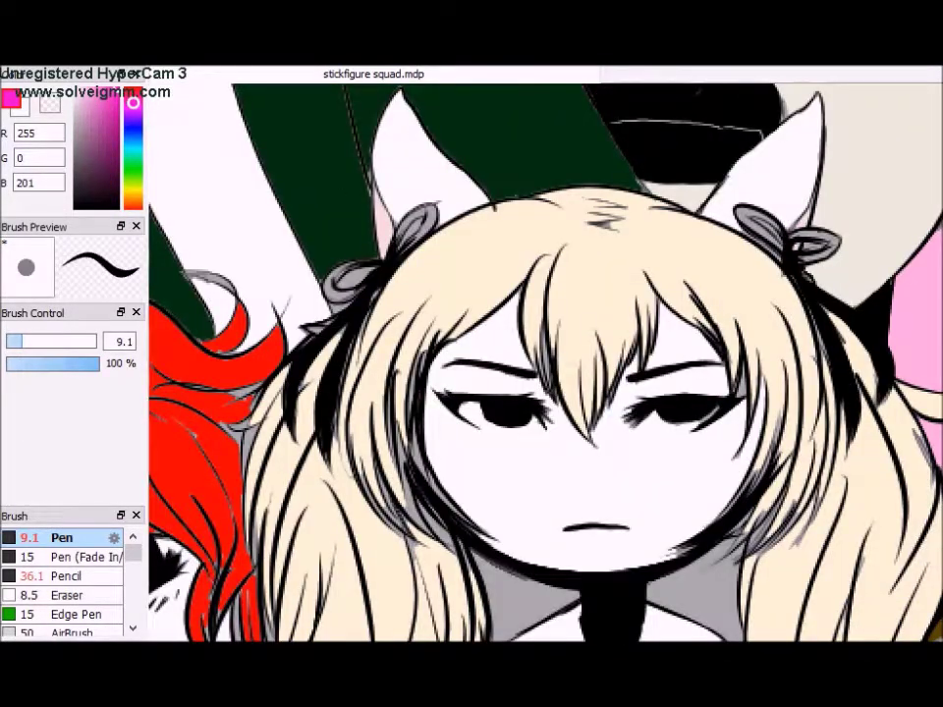
key("bracketleft")
key("bracketleft")
key("bracketleft")
key("bracketleft")
key("bracketleft")
key("bracketleft")
left_click(313, 169, "alt")
left_click(312, 169, "alt")
left_click_drag(403, 211, 437, 236)
left_click_drag(339, 266, 378, 290)
left_click_drag(742, 211, 781, 246)
- Paint over the grey gaps in the cat-eared girl's hair with cream (248, 243, 212) using a pen size of 18
left_click(417, 175, "alt")
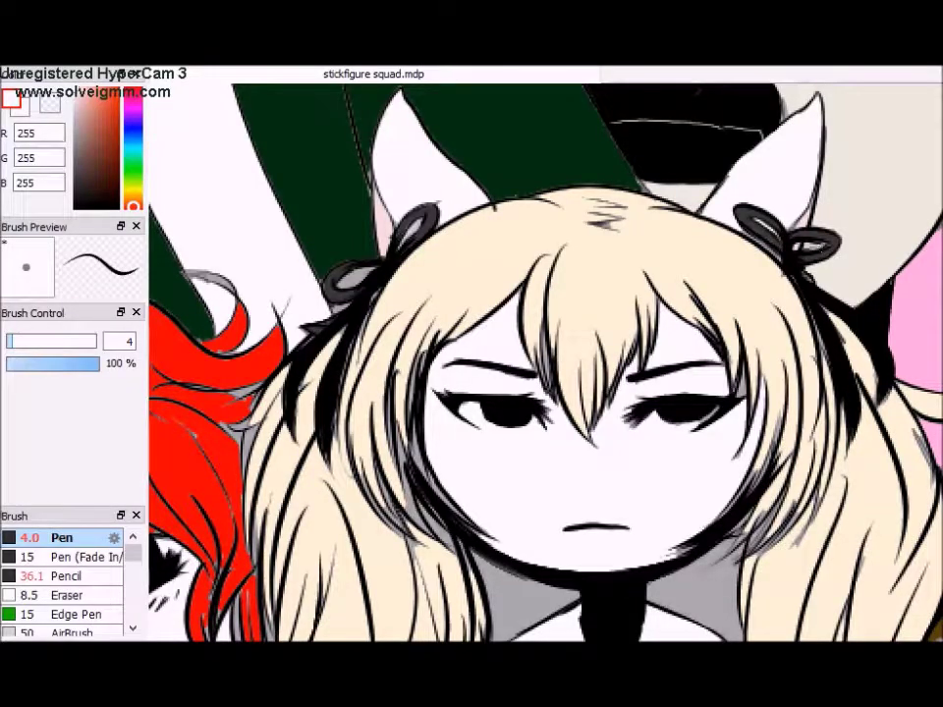
left_click(304, 374, "alt")
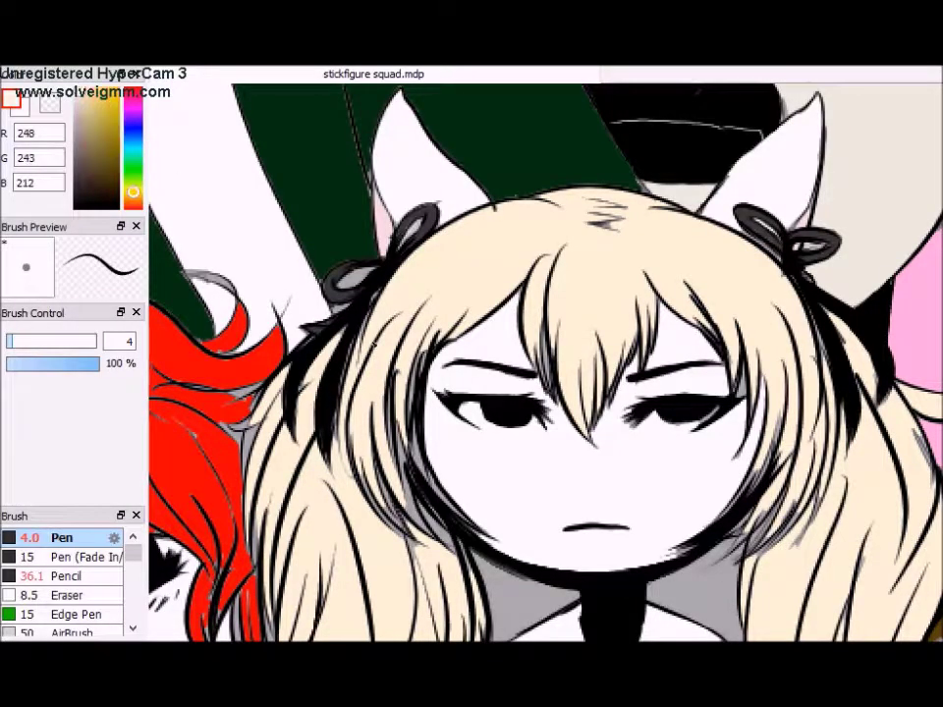
left_click_drag(12, 340, 37, 341)
mouse_move(295, 295)
left_mouse_down()
mouse_move(315, 393)
mouse_move(348, 422)
left_mouse_up()
left_click_drag(344, 295, 379, 442)
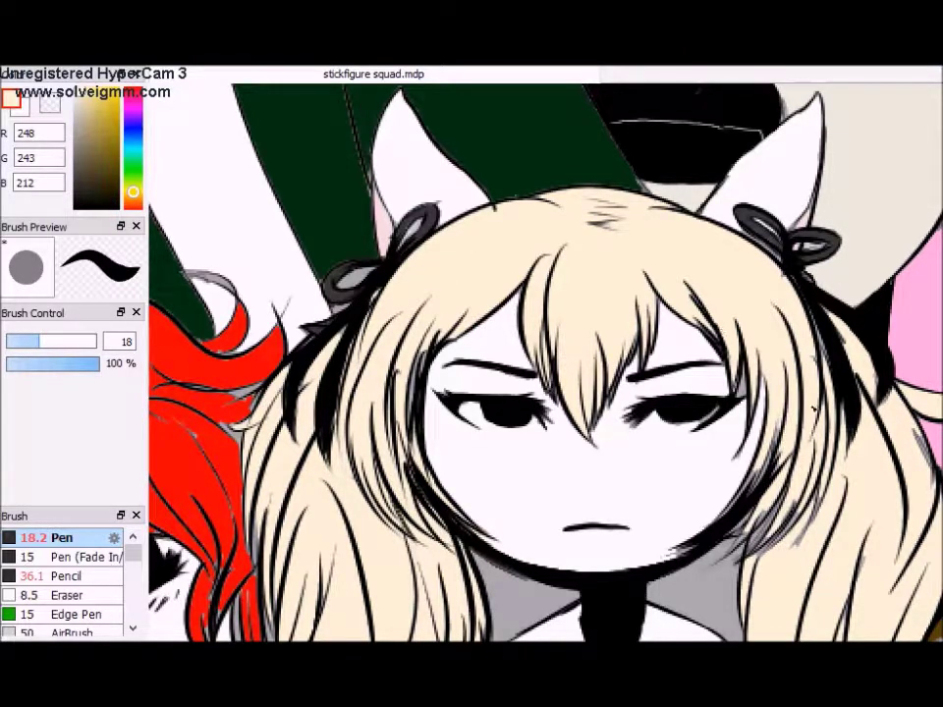
left_click_drag(600, 368, 571, 427)
left_click_drag(568, 329, 558, 408)
left_click_drag(614, 231, 617, 285)
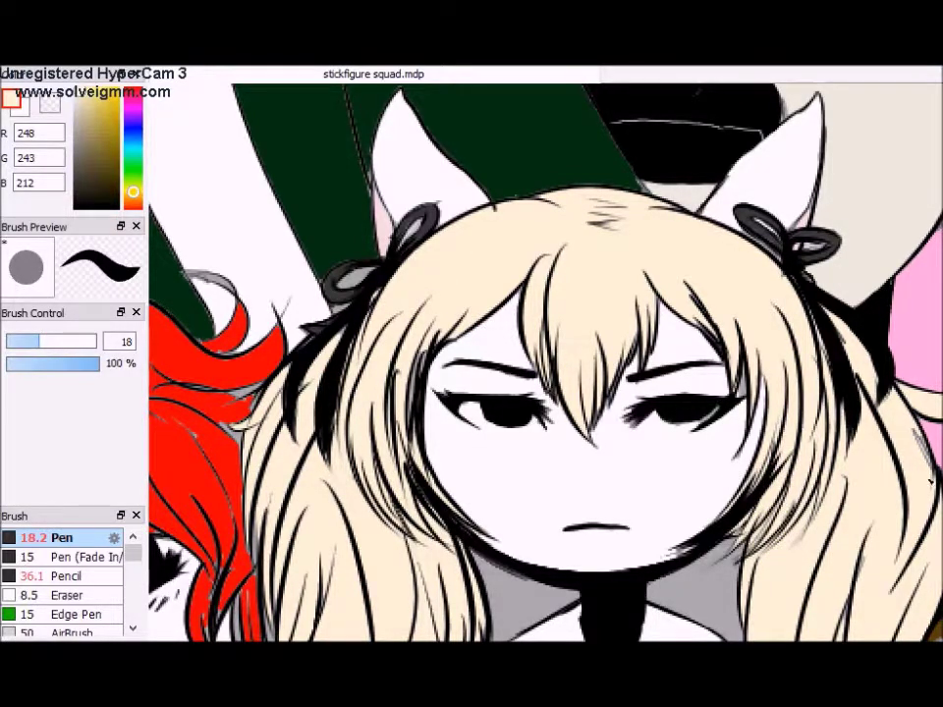
scroll(545, 363, "down", 5)
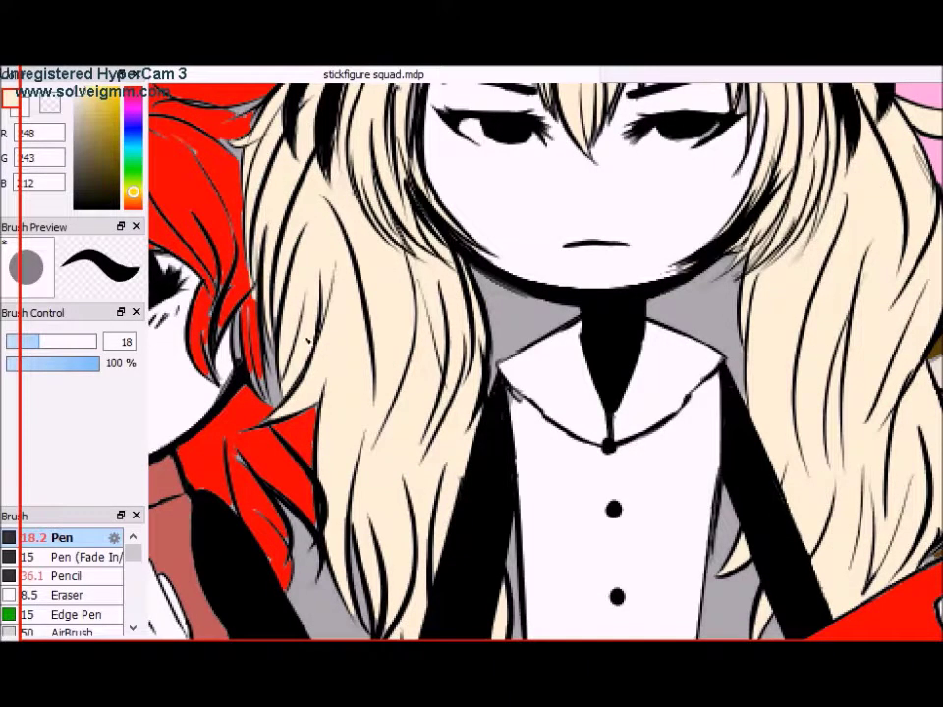
scroll(472, 375, "down", 3)
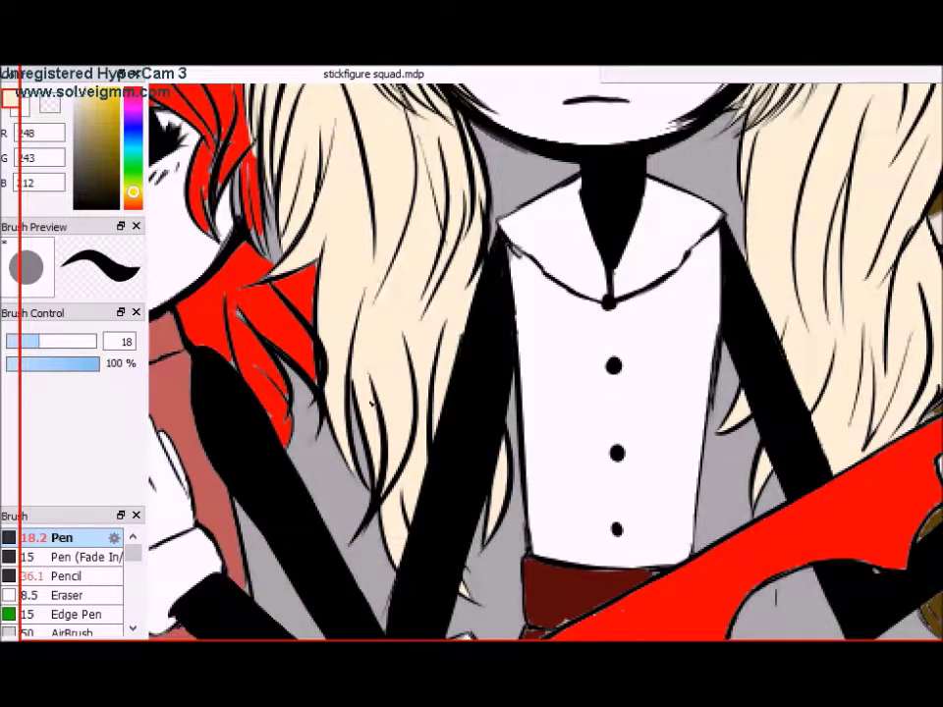
- Paint the gap inside the hair bow's loop with the dark green sampled from the coat behind it
scroll(403, 475, "up", 7)
scroll(351, 317, "up", 2)
left_click(351, 317, "alt")
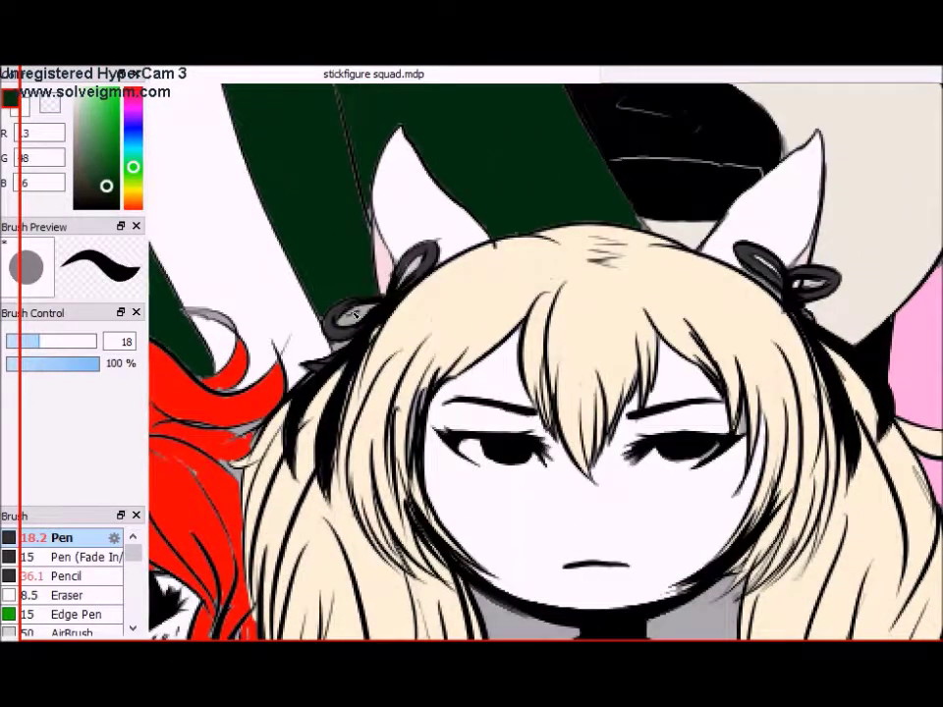
scroll(339, 346, "up", 3)
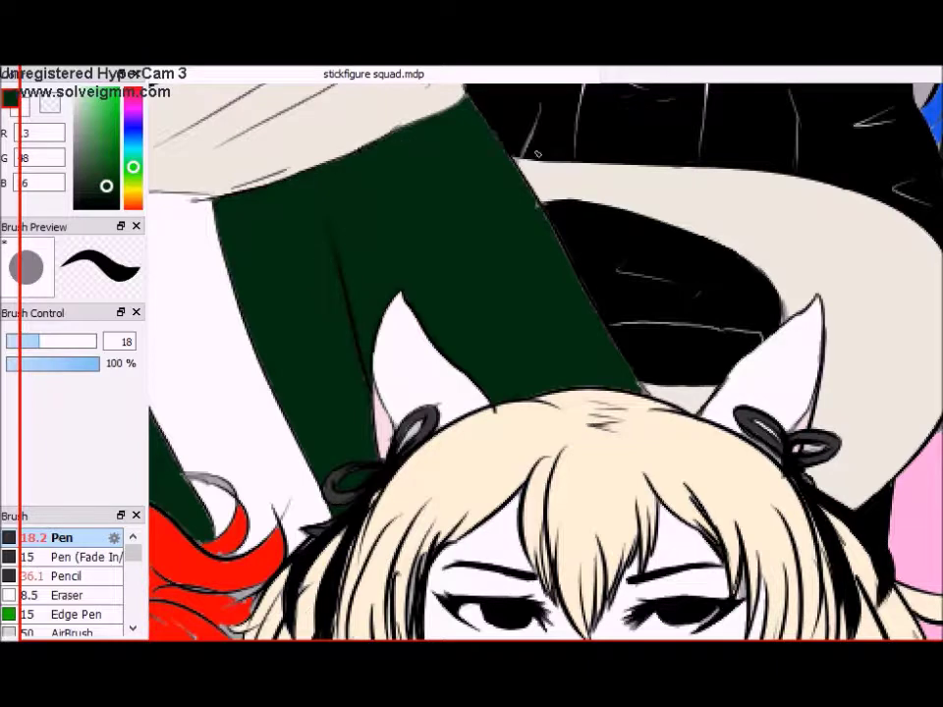
- Flip the canvas view, retouch the edge between the green coat and the black clothes with black, and flip the view back
key("h")
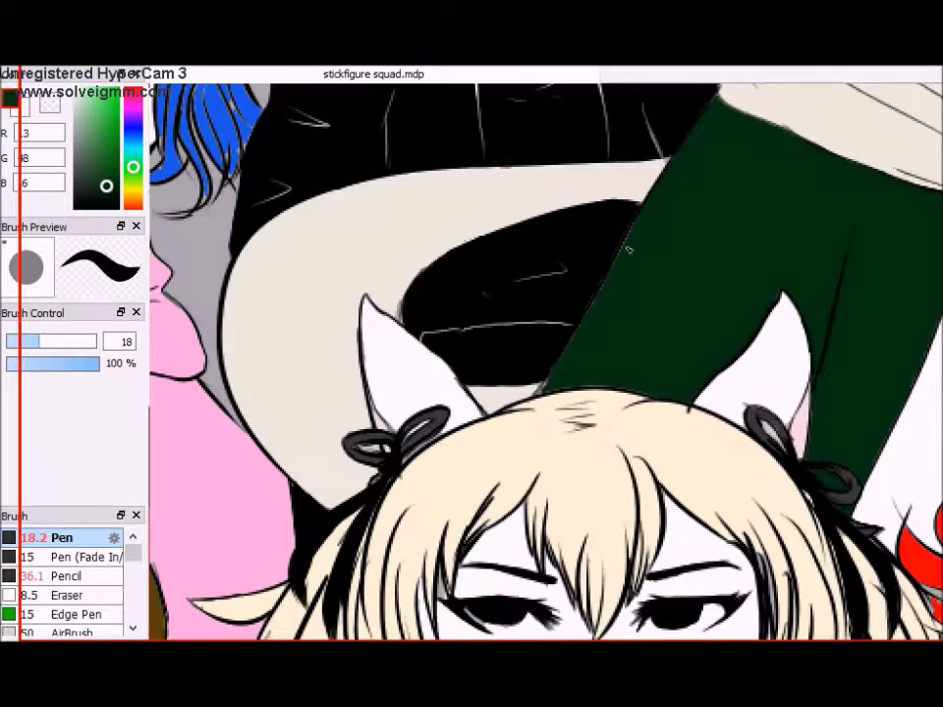
left_click(596, 278, "alt")
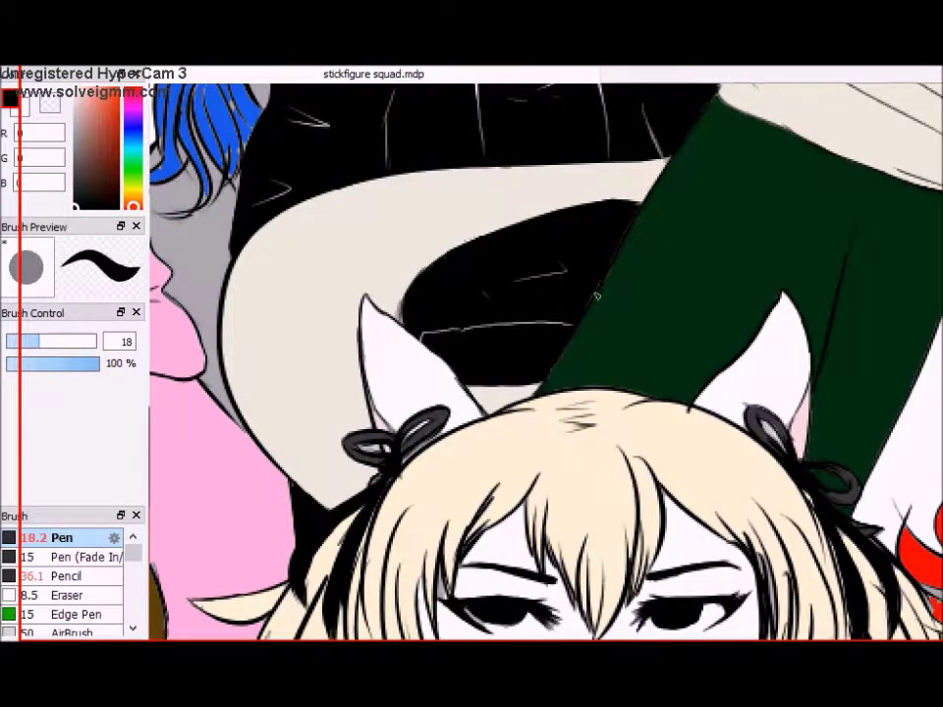
key("h")
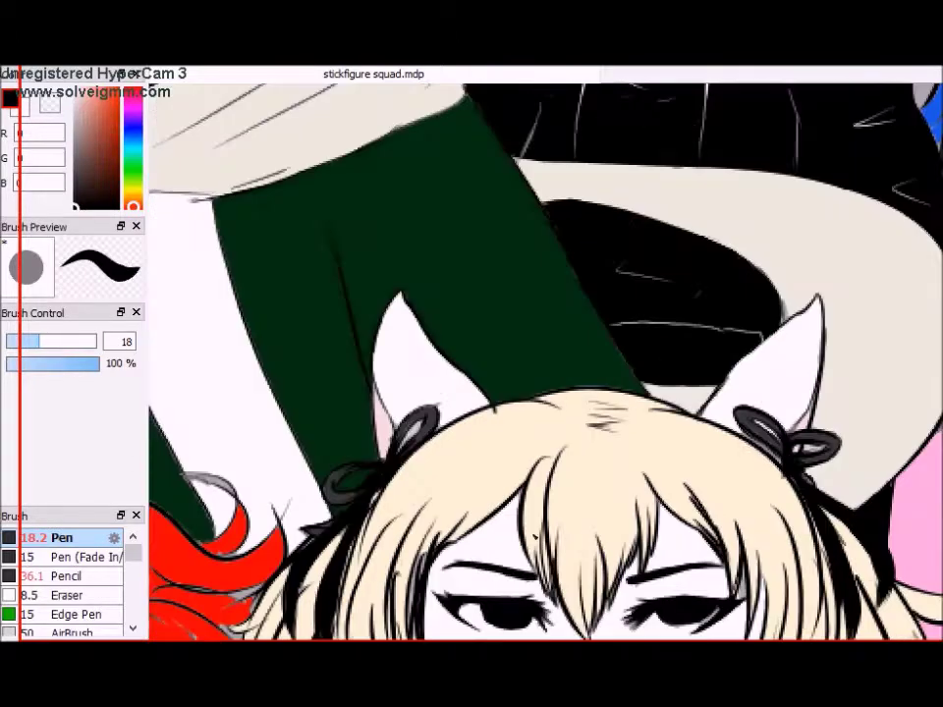
- Retouch the coat's outer edge with its dark green and the white area around the red hair curl with white
scroll(638, 218, "left", 3)
left_click(385, 491, "alt")
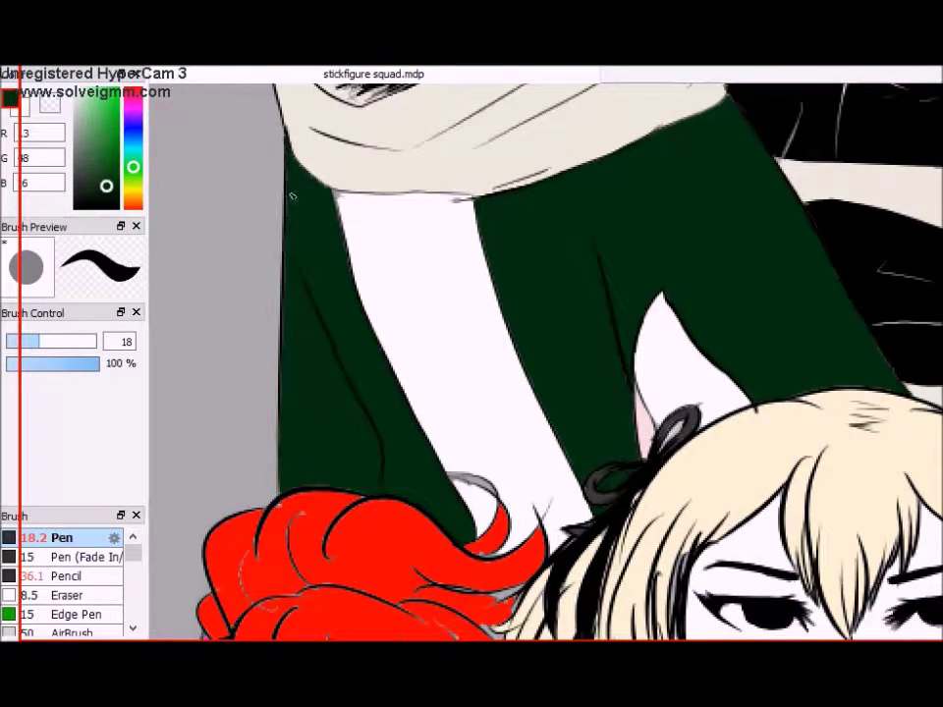
scroll(313, 489, "down", 4)
left_click(475, 269, "alt")
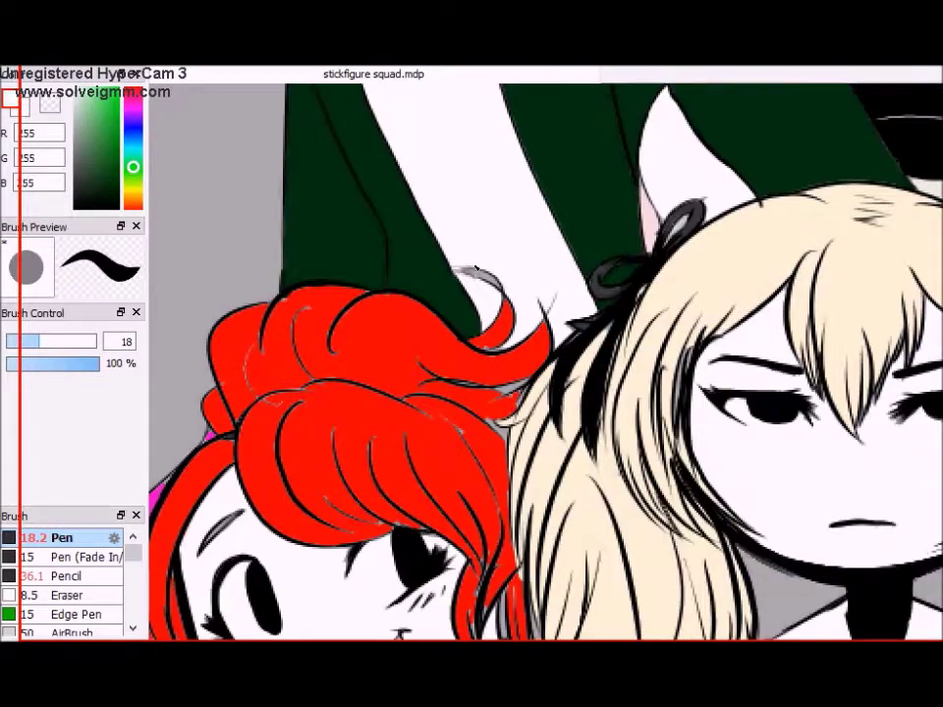
- Paint over the grey gaps in the winking girl's bun, curl and fringe with bright red (255, 0, 0)
left_click(290, 425, "alt")
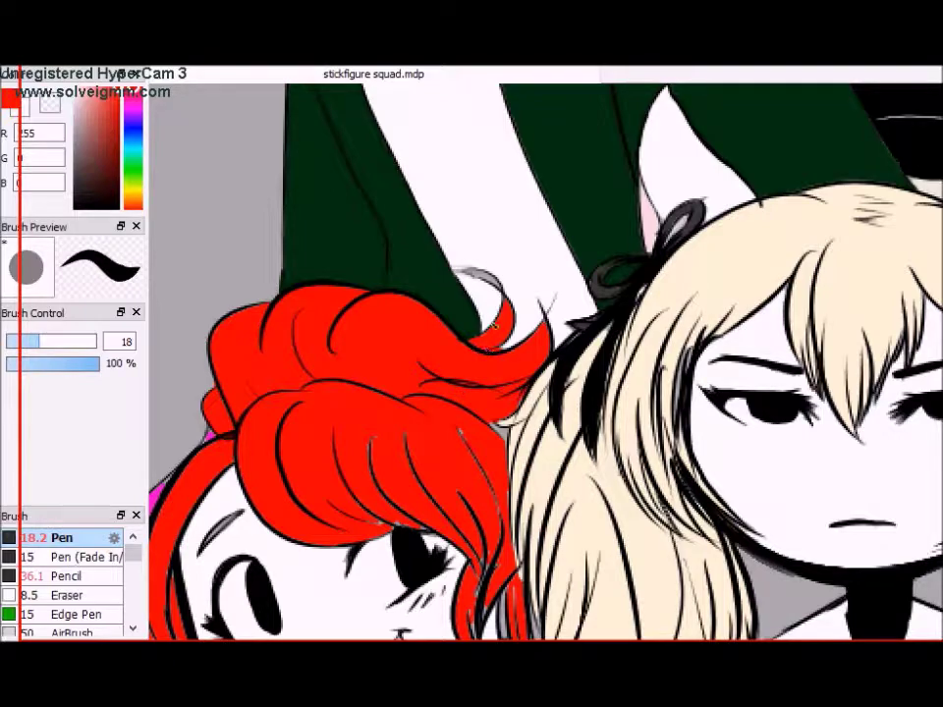
scroll(545, 360, "down", 3)
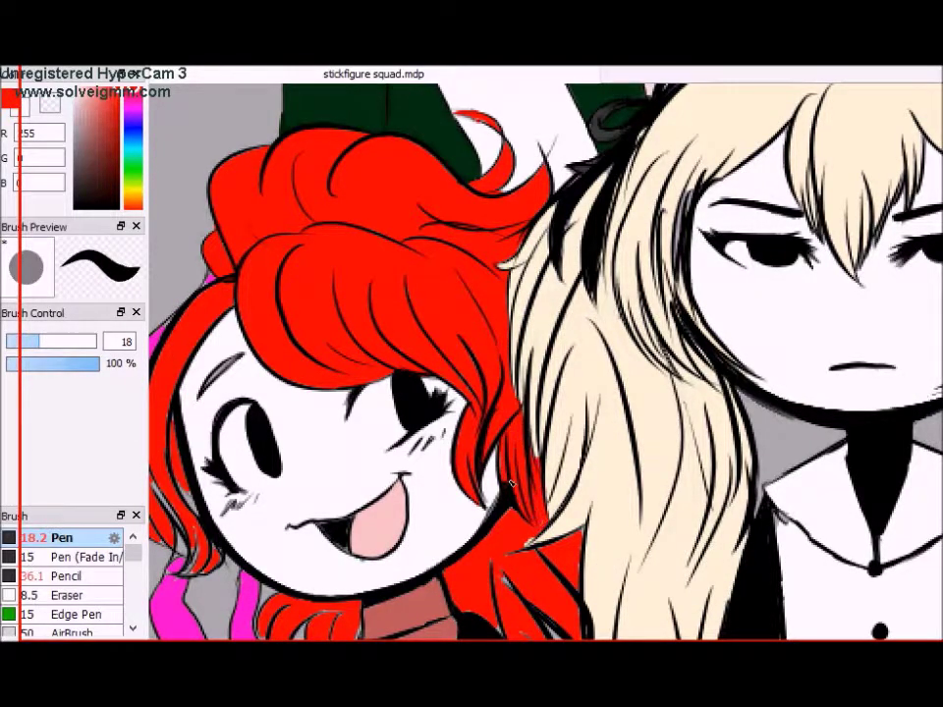
scroll(383, 362, "down", 3)
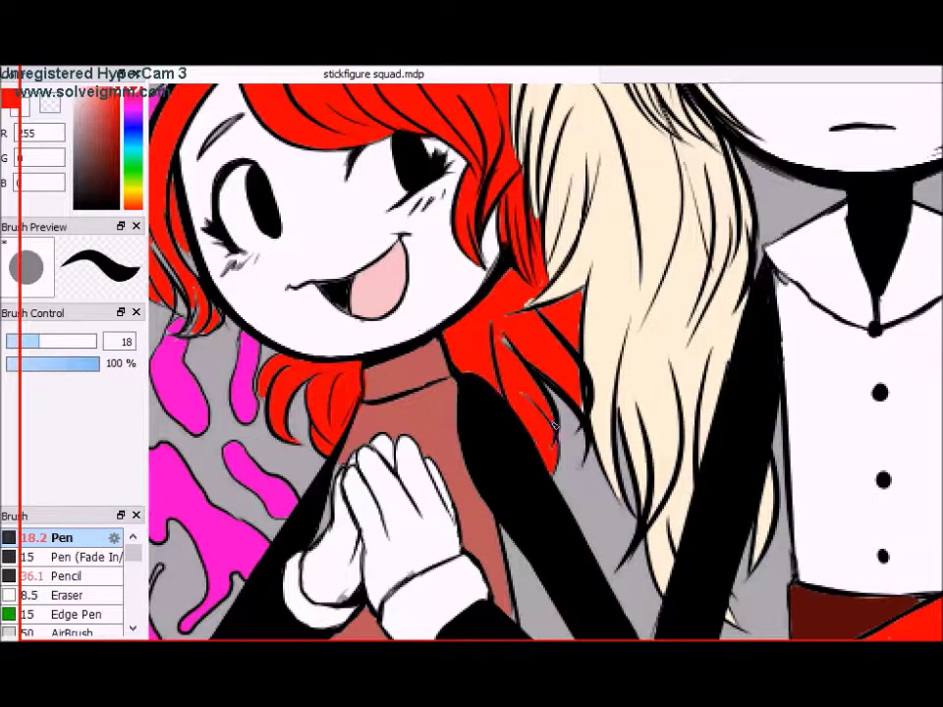
- Retouch the blonde hair's edge beside the red hair with cream (248, 243, 212)
key("bracketleft")
key("bracketleft")
key("bracketleft")
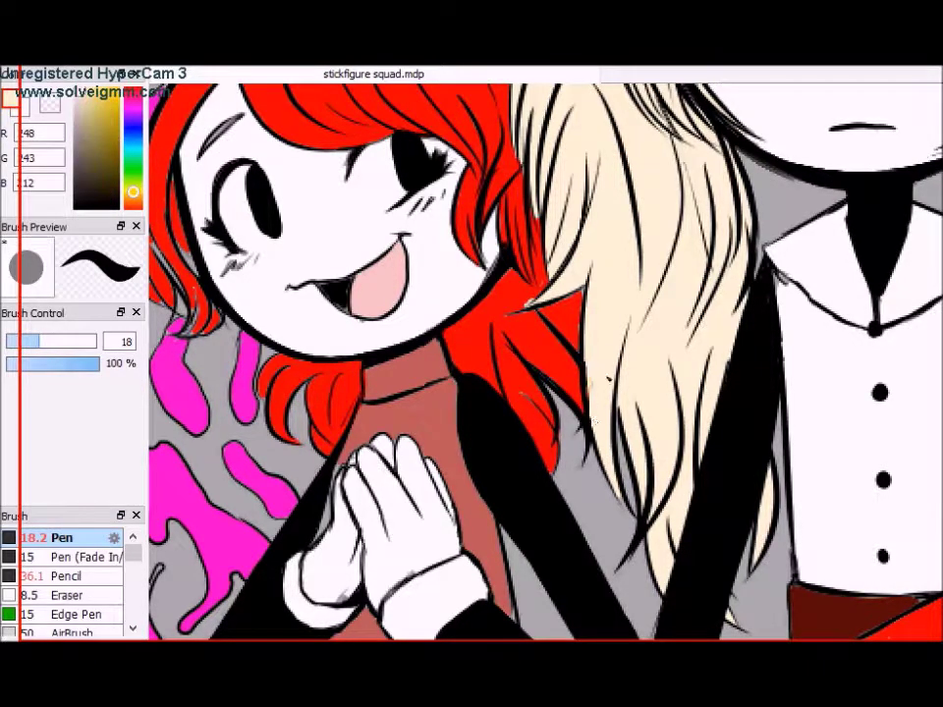
- Paint the winking girl's remaining hair gaps and eyebrow bright red (255, 0, 0) and retouch her mouth with black
left_click(445, 317, "alt")
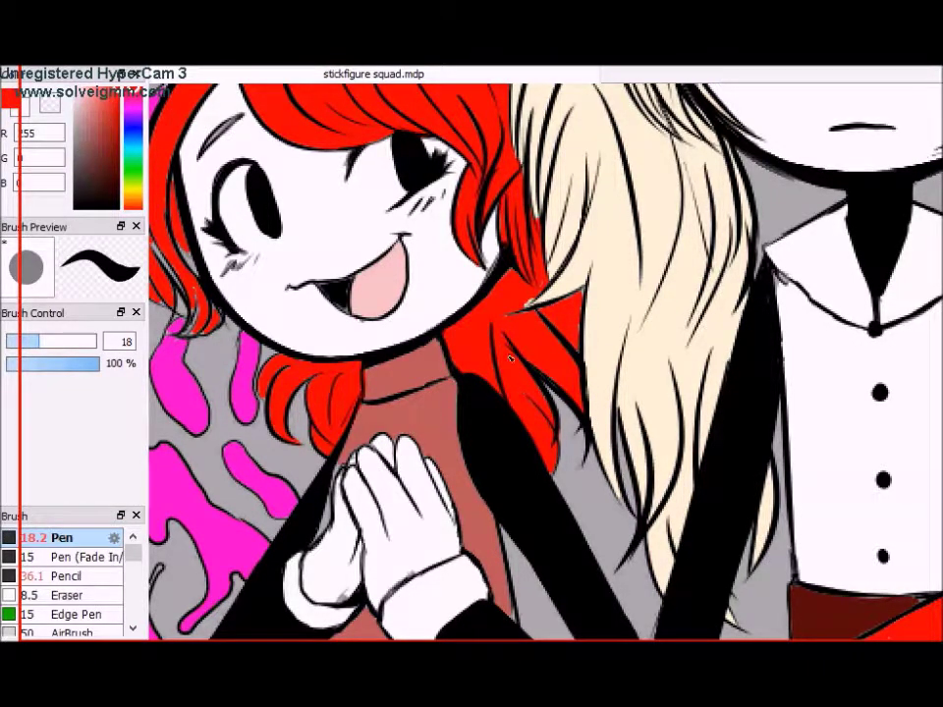
scroll(397, 221, "left", 5)
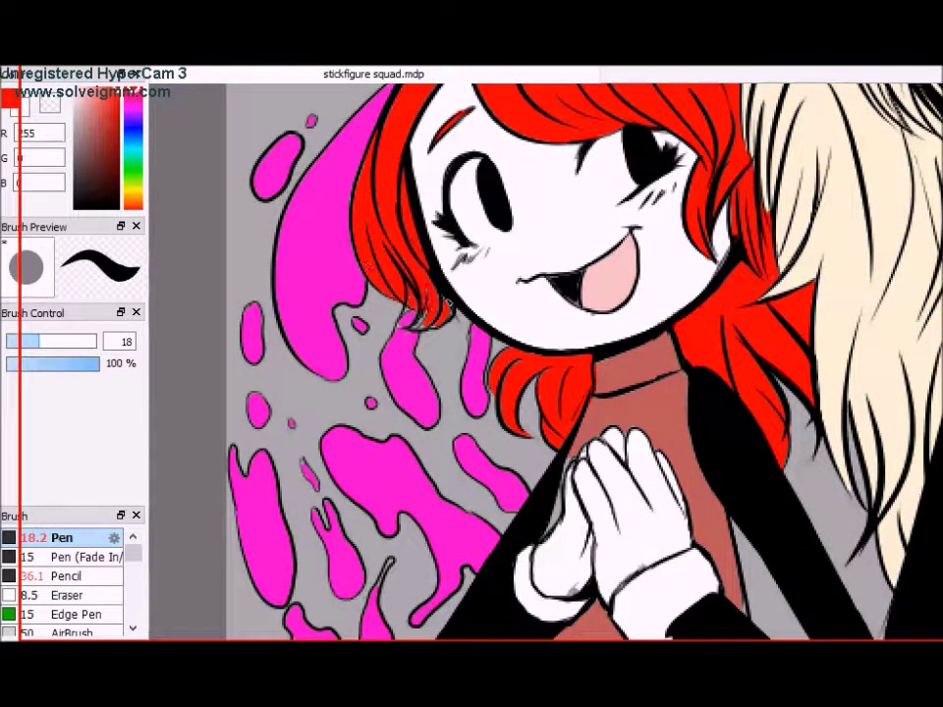
scroll(324, 245, "up", 5)
left_click(586, 572, "alt")
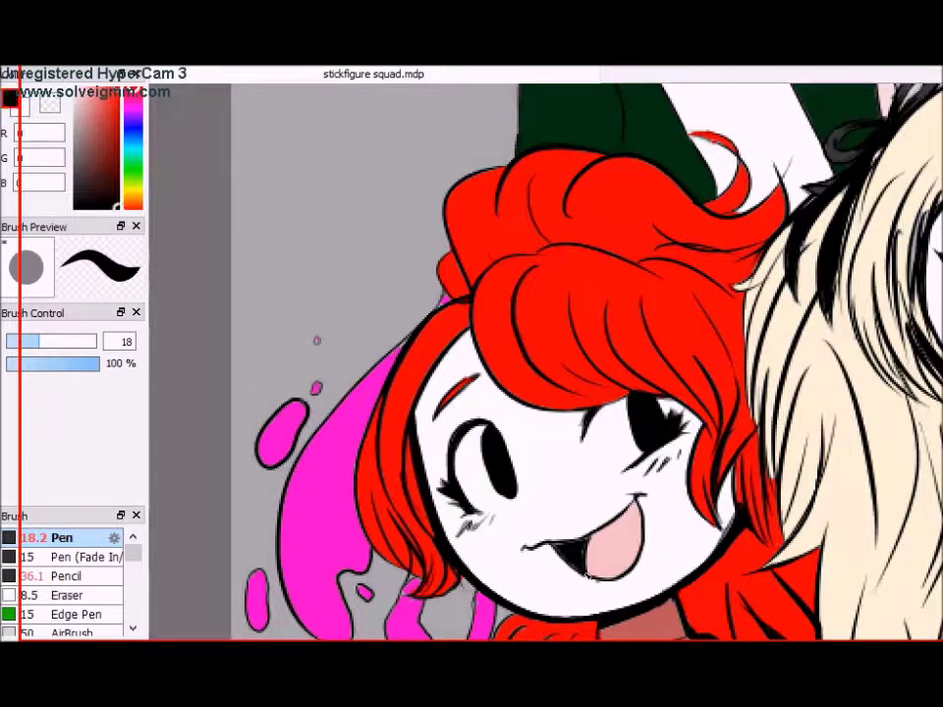
- Paint over the gaps along the winking girl's dress and its fold lines with dusty red (184, 94, 94)
scroll(572, 550, "down", 7)
left_click(573, 550, "alt")
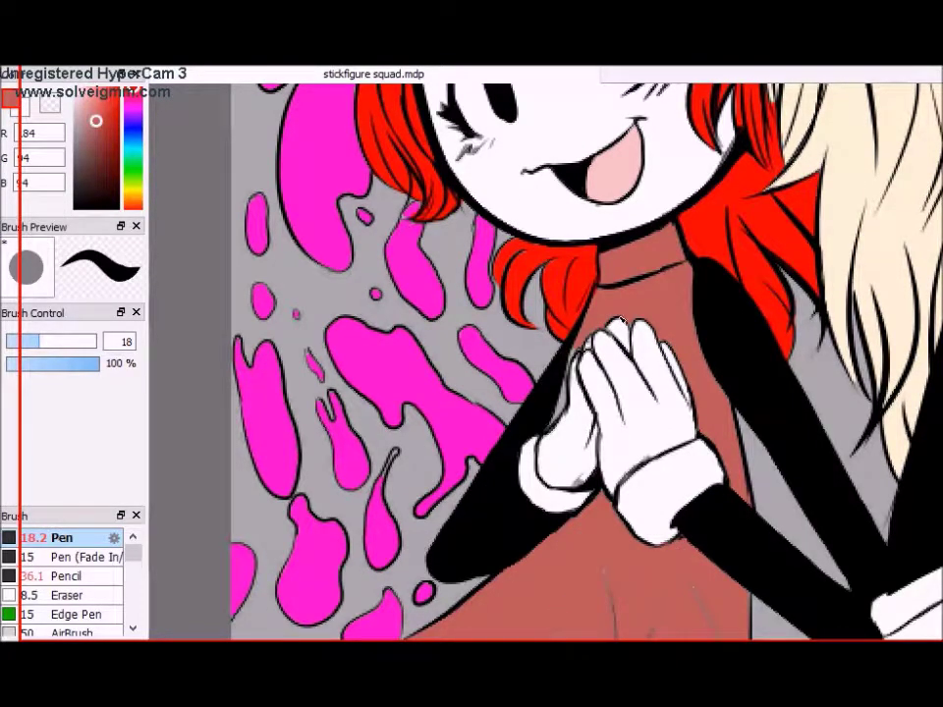
scroll(580, 363, "down", 5)
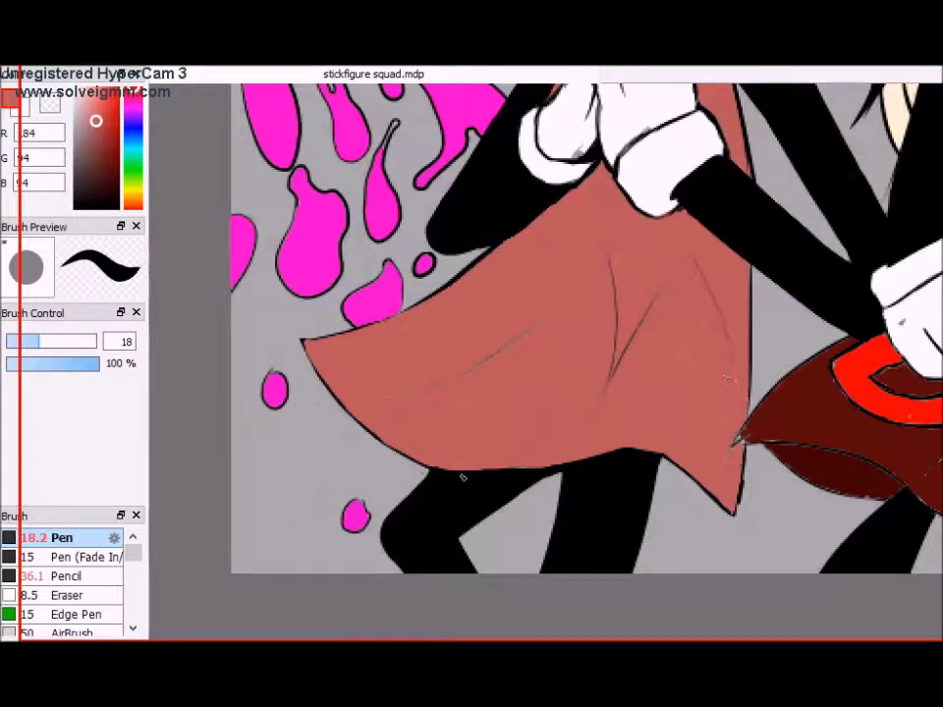
- Paint over the gaps in the cat-eared girl's skirt and waistband with dark red (92, 9, 9)
left_click(737, 432, "alt")
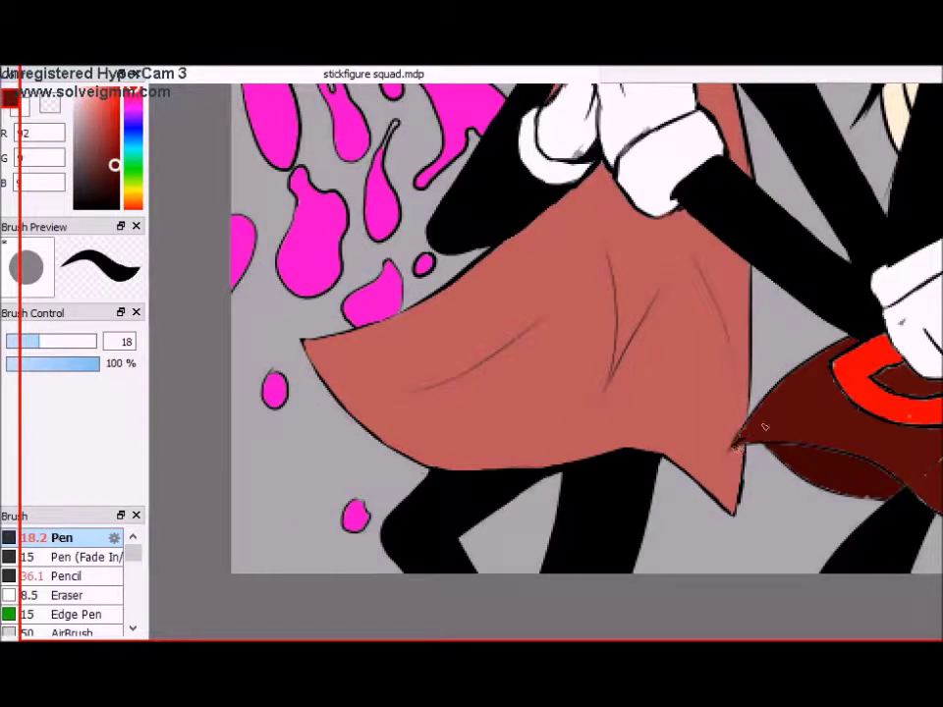
scroll(555, 335, "right", 5)
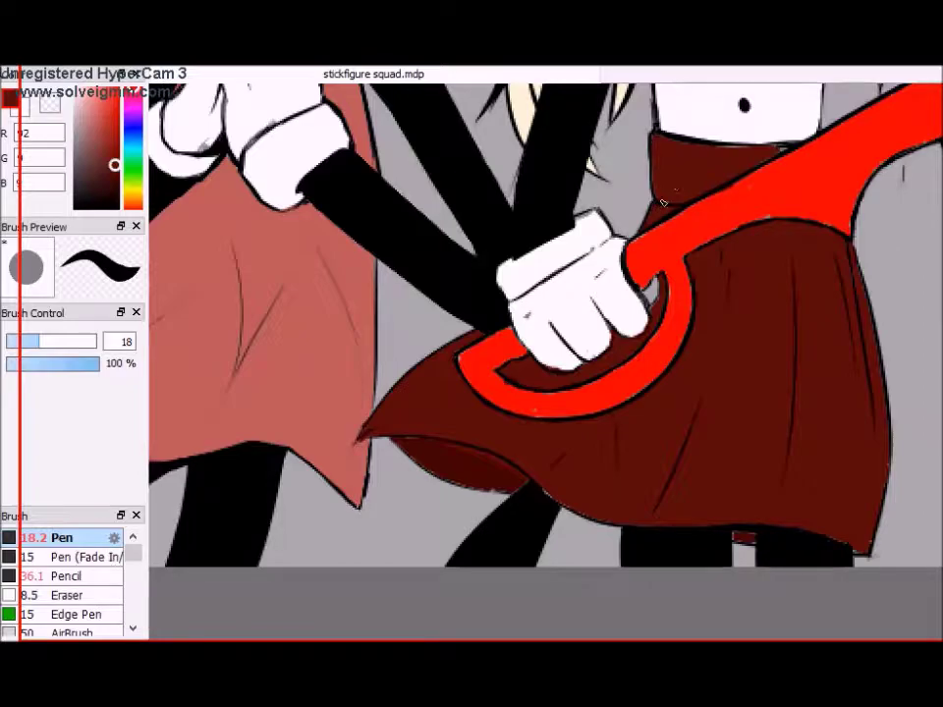
- Fill the gap by the gloved thumb with white (255, 255, 255) and retouch the giant weapon's red (255, 0, 0) handle
key("x")
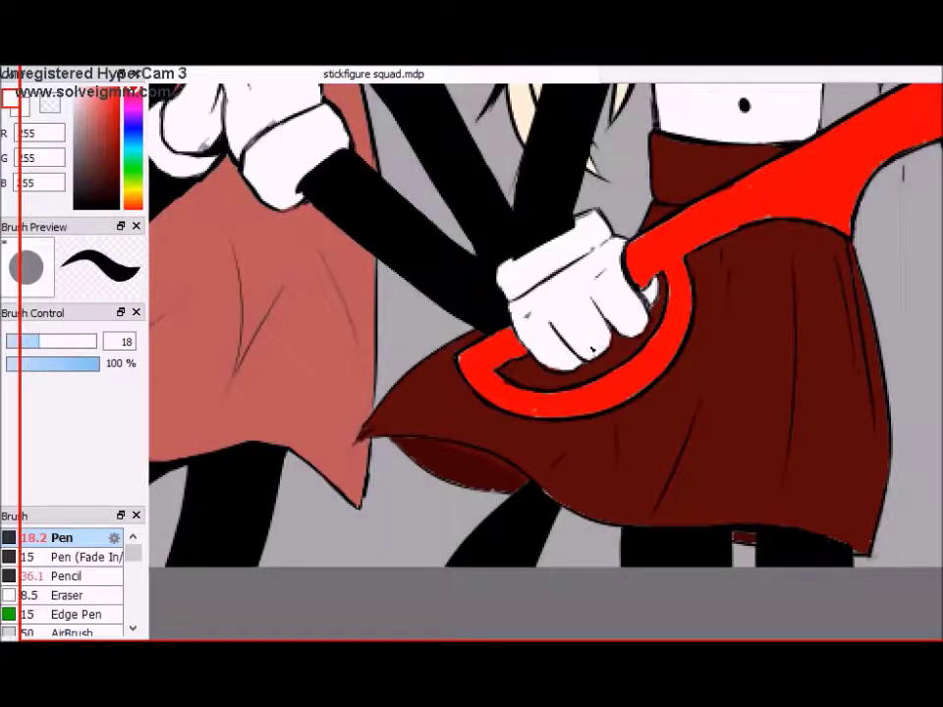
left_click(676, 280, "alt")
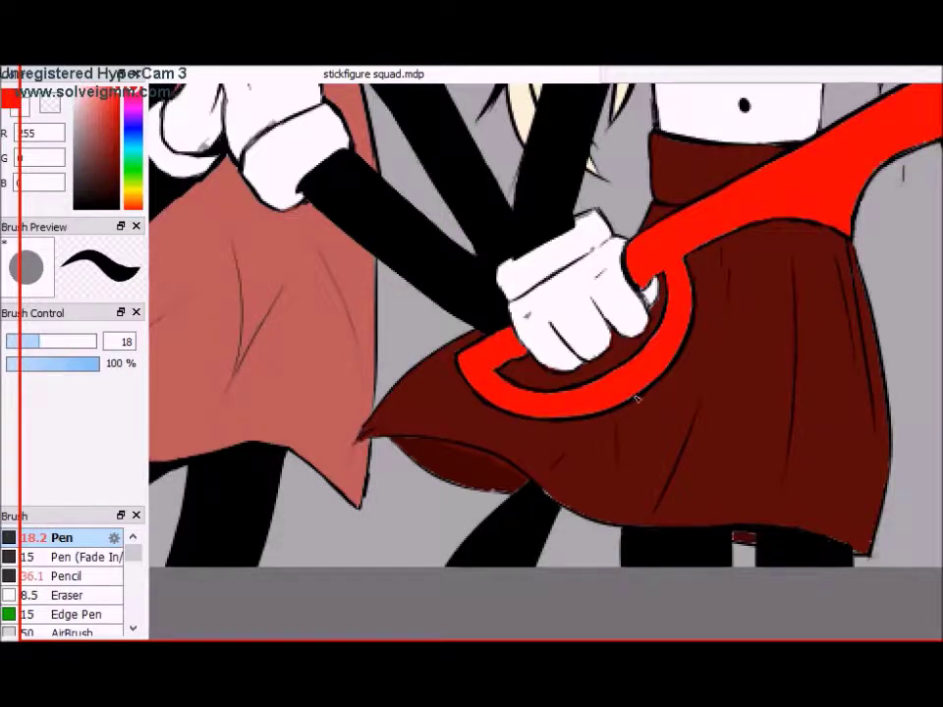
left_click_drag(691, 311, 373, 384)
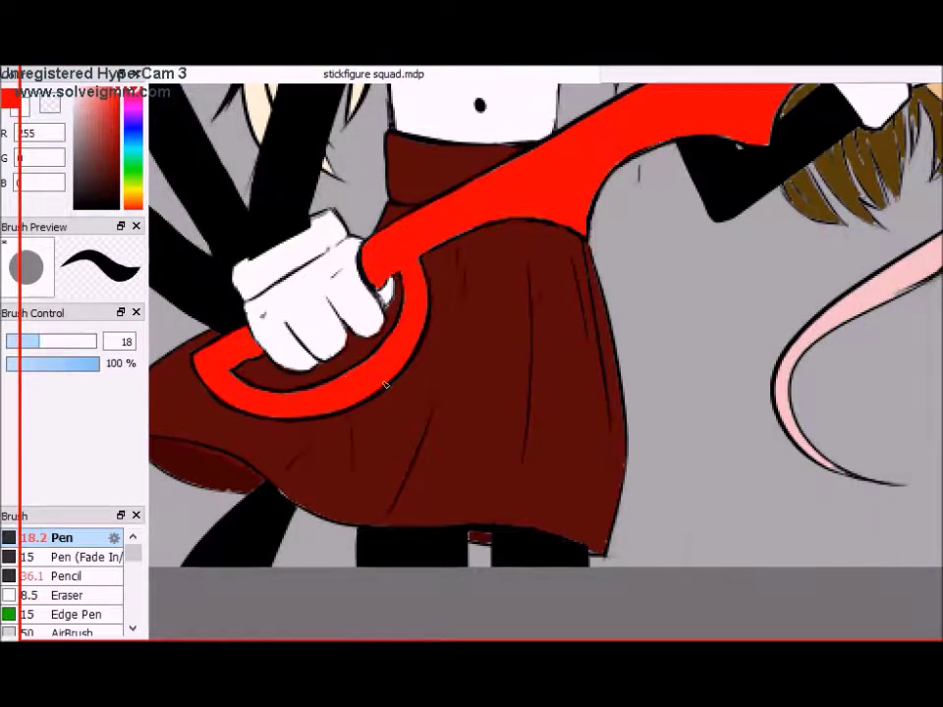
scroll(355, 371, "up", 3)
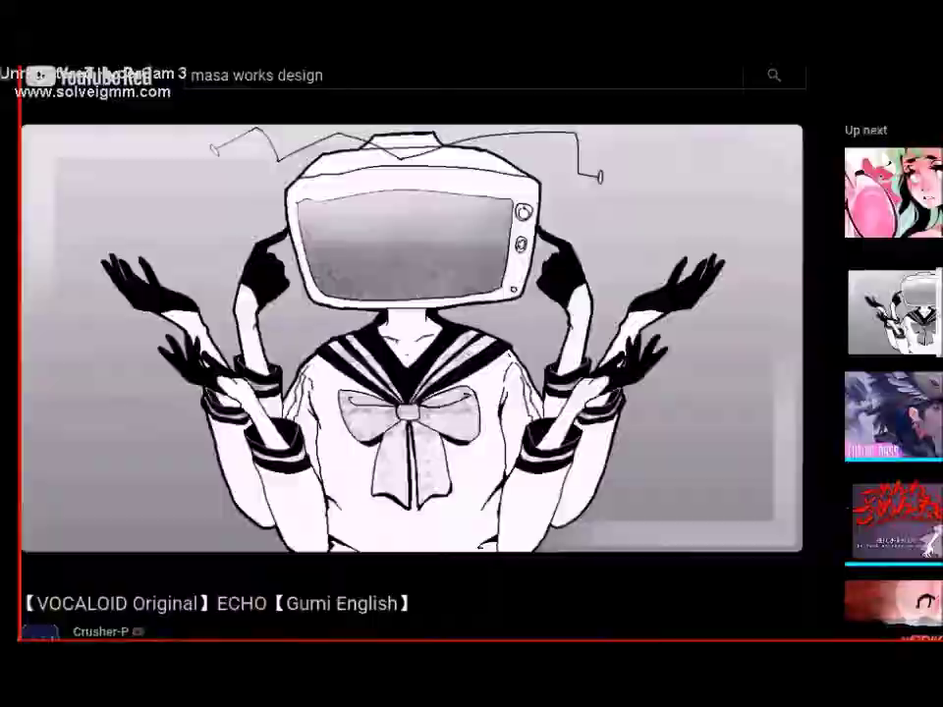
mouse_move(740, 232)
left_mouse_down()
mouse_move(542, 243)
mouse_move(543, 439)
left_mouse_up()
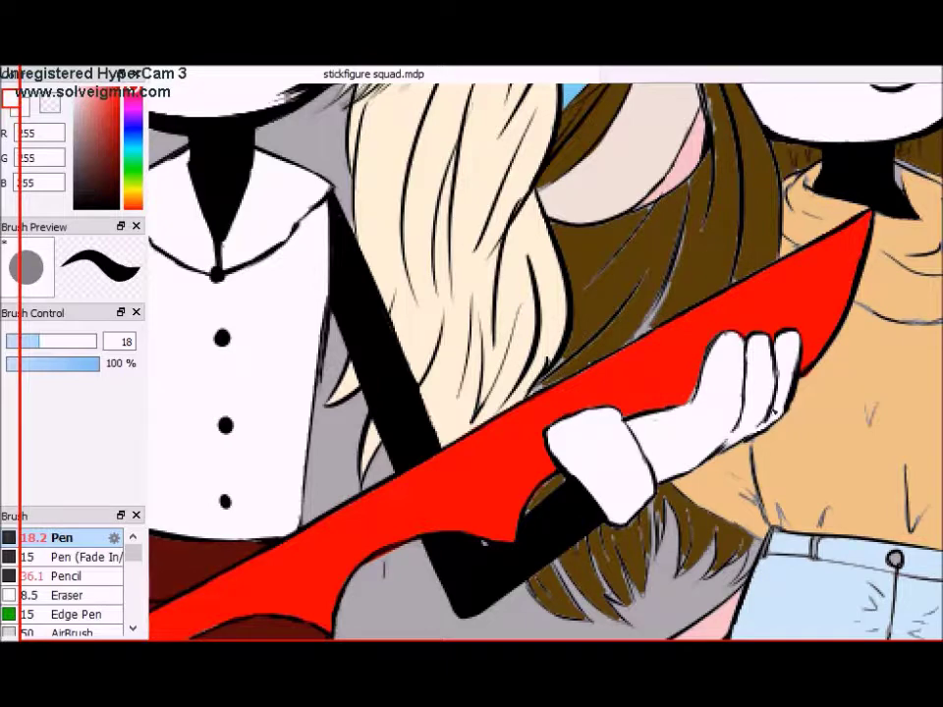
- Retouch the gloved hand on the red blade with white and black, cleaning up its outline with the eraser
left_click(715, 337, "alt")
key("e")
key("b")
key("e")
key("b")
key("e")
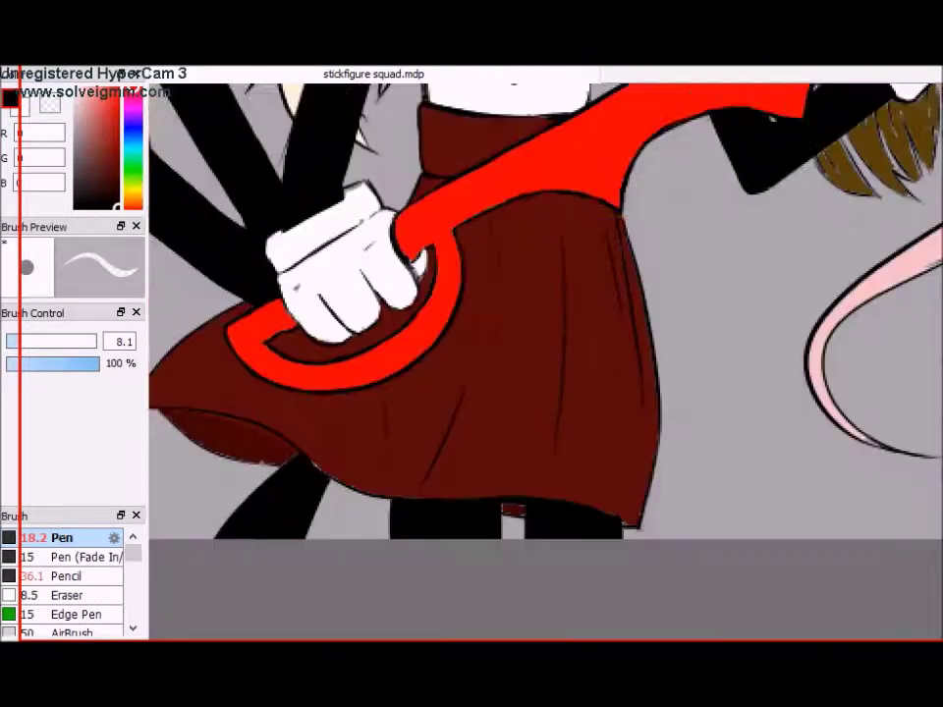
- Paint over the gaps in the jeans with light blue (203, 233, 242) and along the tail with light pink (242, 192, 192)
key("b")
left_click_drag(212, 386, 280, 403)
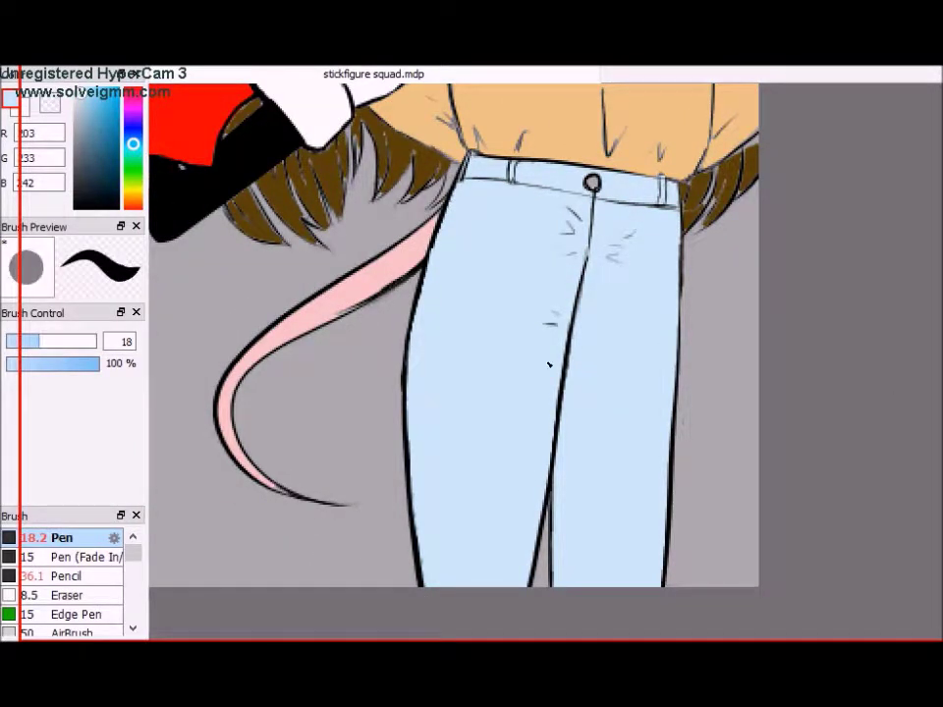
scroll(549, 365, "up", 5)
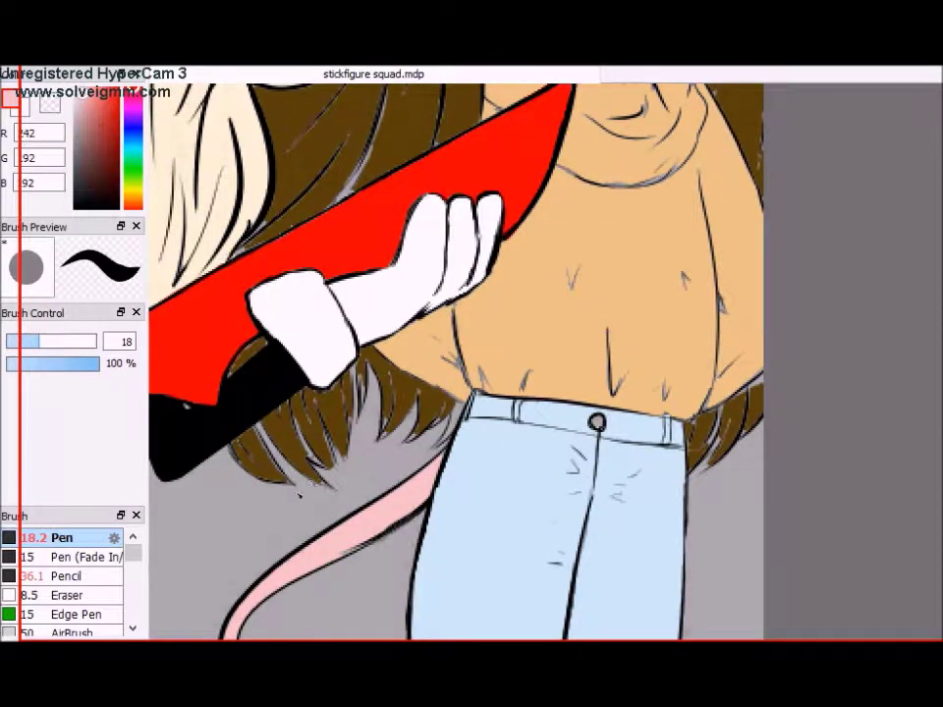
scroll(452, 363, "down", 4)
- Paint over the gaps in the lower brown hair tips below the gloved arm and beside the jeans with the hair's brown
scroll(589, 423, "up", 3)
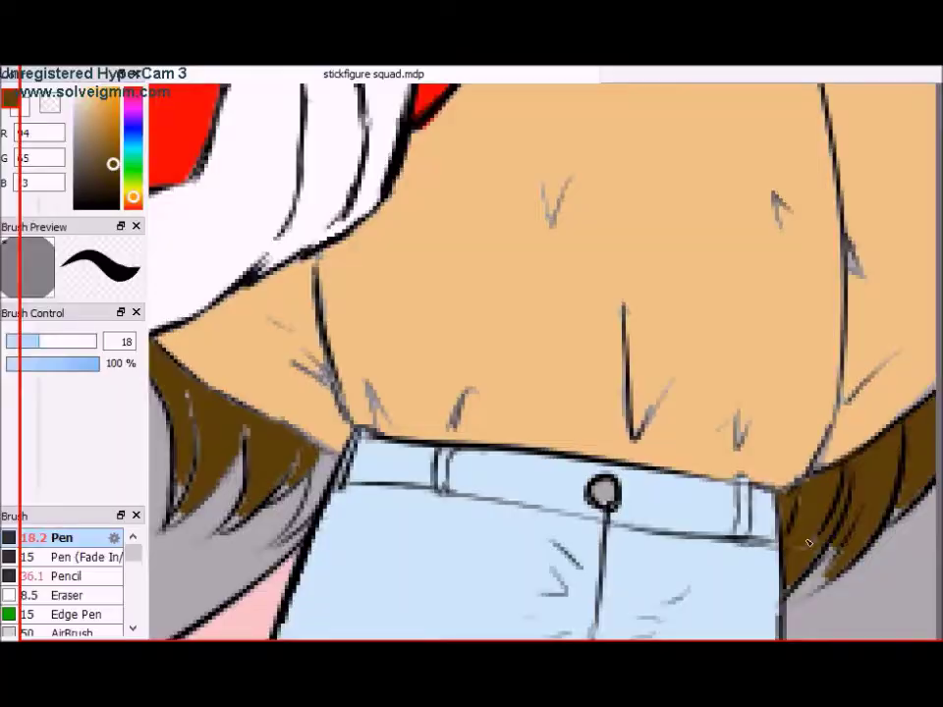
scroll(789, 587, "left", 3)
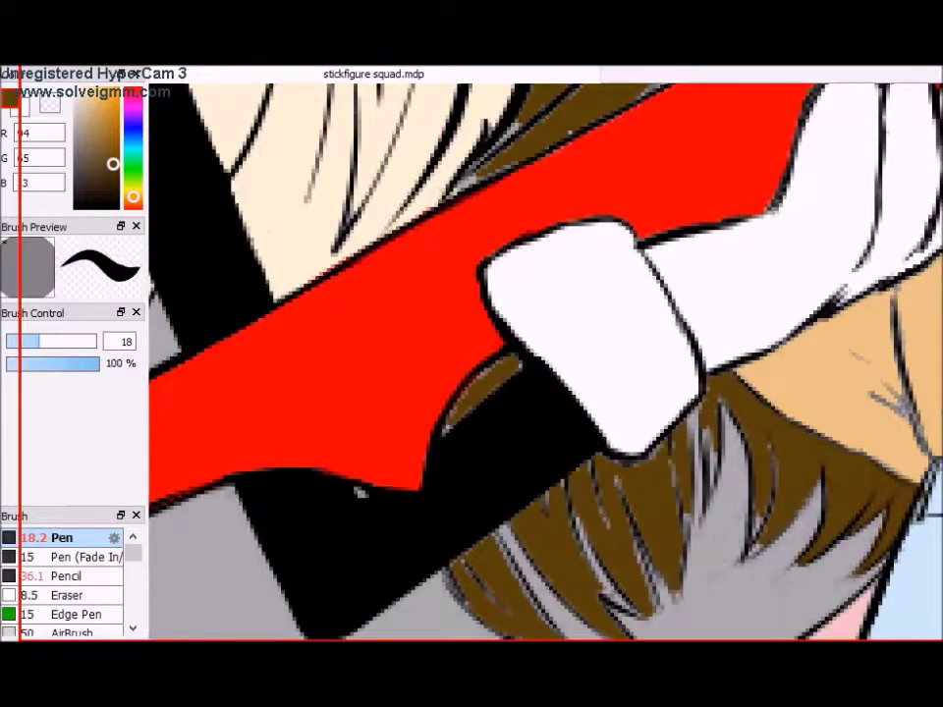
scroll(798, 377, "up", 1)
left_click_drag(727, 290, 708, 356)
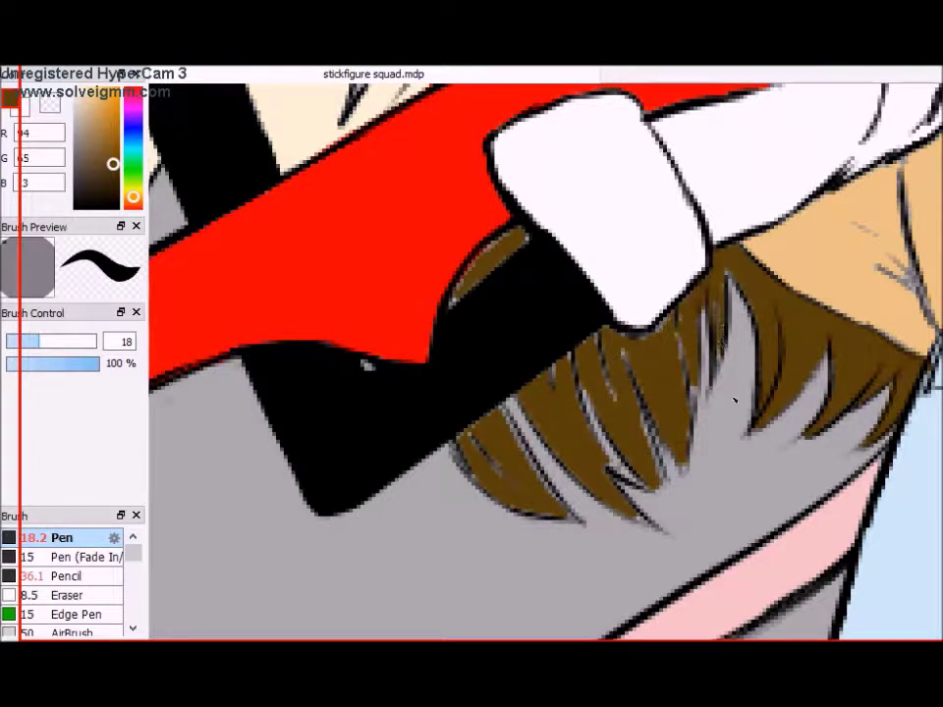
left_click_drag(692, 413, 681, 499)
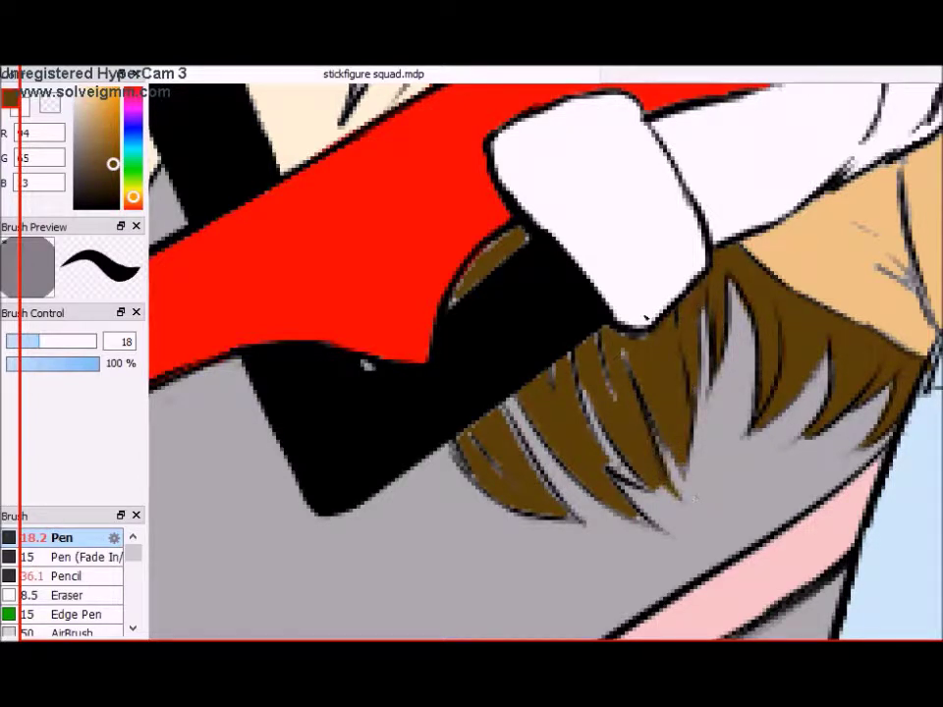
left_click_drag(467, 457, 496, 432)
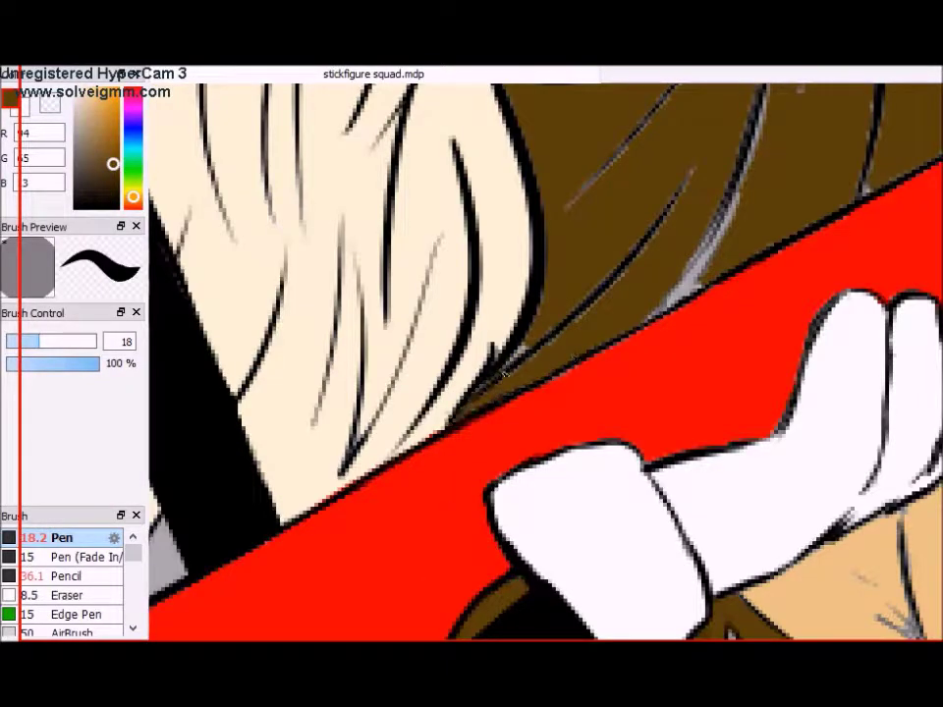
- Fill the gaps along the long brown hair strands between the blonde hair, the animal ear and the red blade
left_click_drag(754, 120, 691, 285)
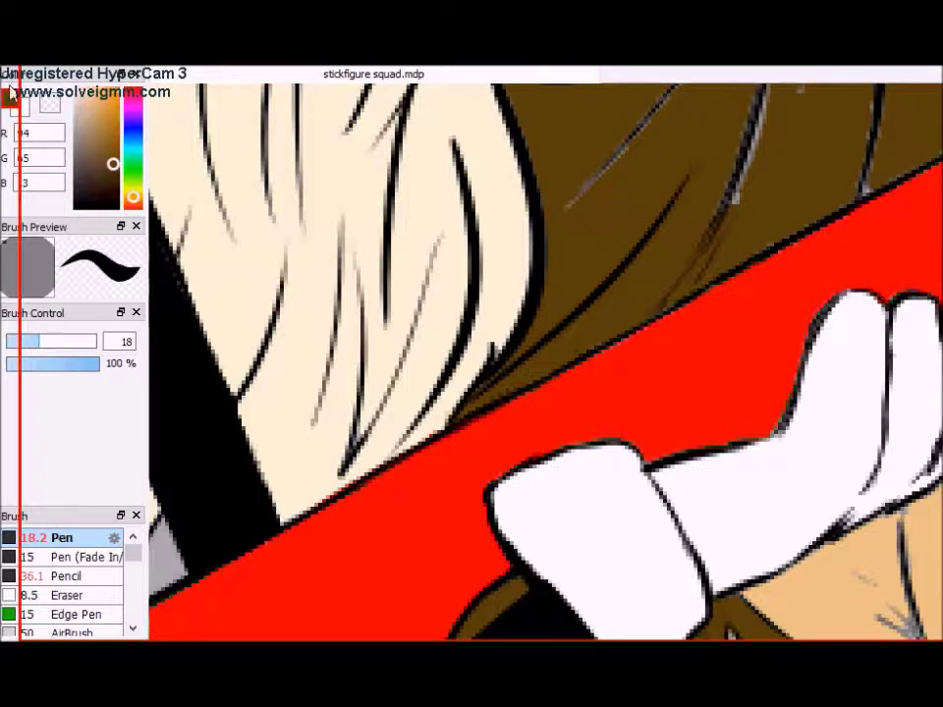
scroll(765, 498, "up", 3)
left_click_drag(580, 447, 703, 290)
left_click_drag(638, 413, 712, 295)
left_click_drag(732, 452, 776, 246)
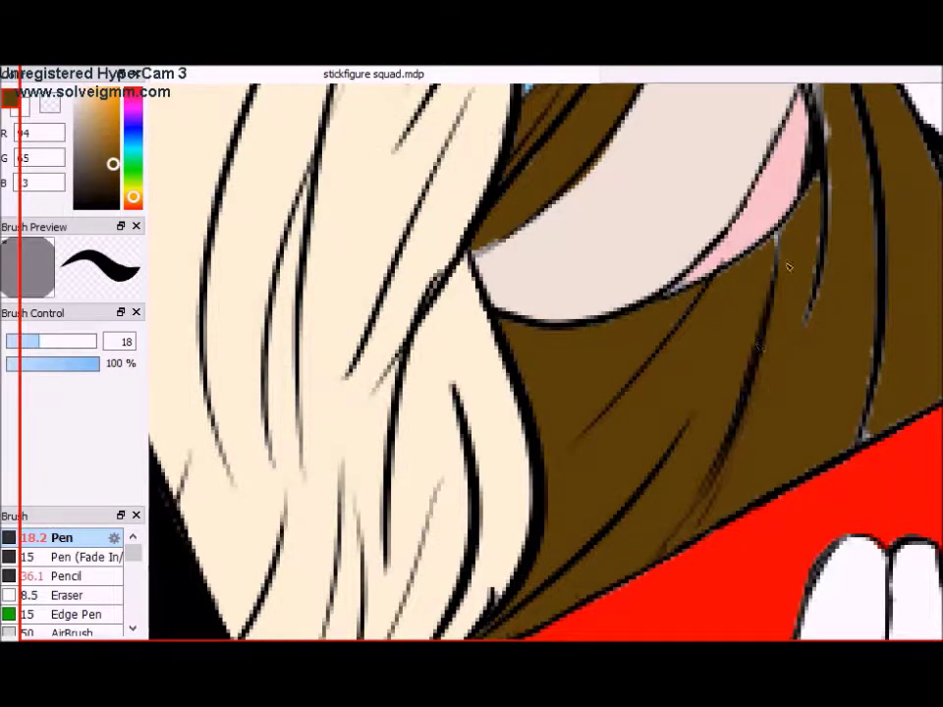
left_click_drag(806, 334, 875, 434)
mouse_move(676, 316)
left_mouse_down()
mouse_move(658, 254)
mouse_move(661, 157)
left_mouse_up()
left_click_drag(540, 206, 609, 136)
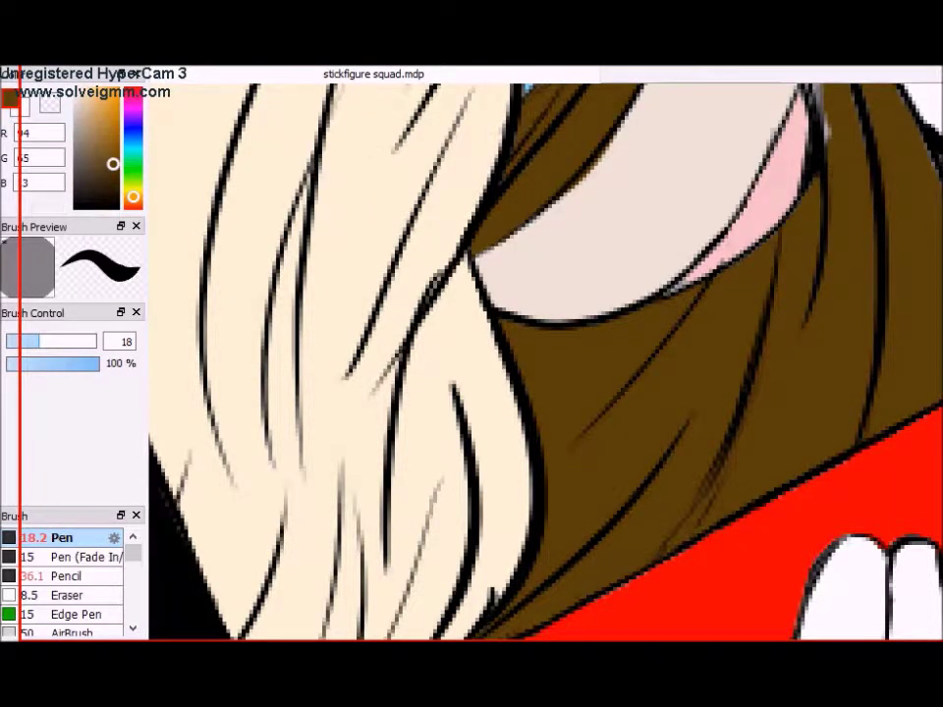
- Paint over the remaining gaps in the brown hair around the upper ear, the crown and the fringe
scroll(555, 288, "up", 2)
scroll(556, 287, "down", 2)
scroll(621, 153, "up", 1)
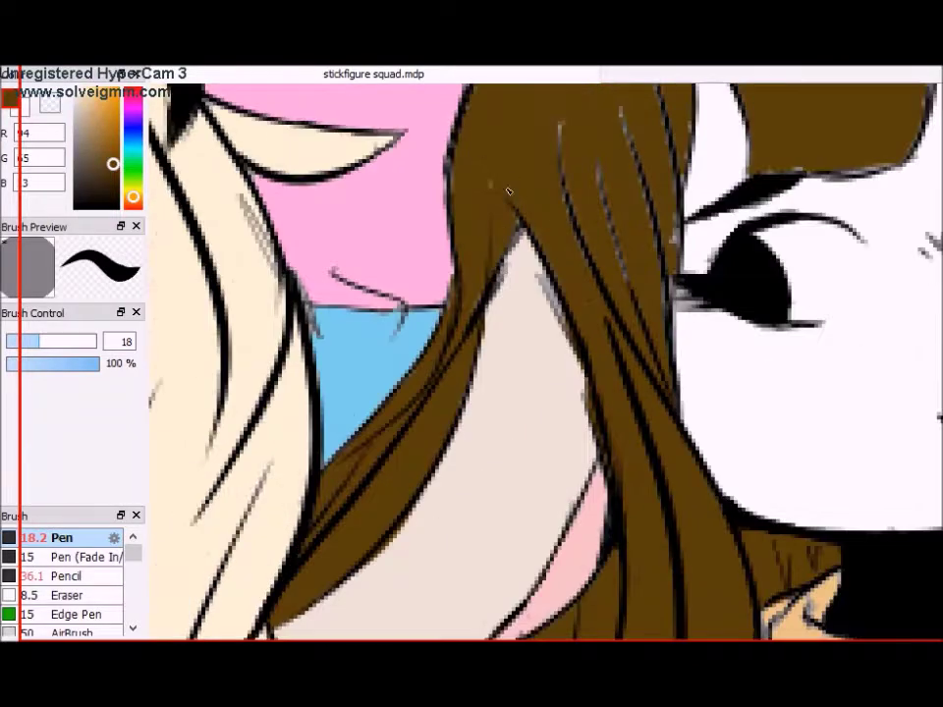
scroll(621, 153, "up", 2)
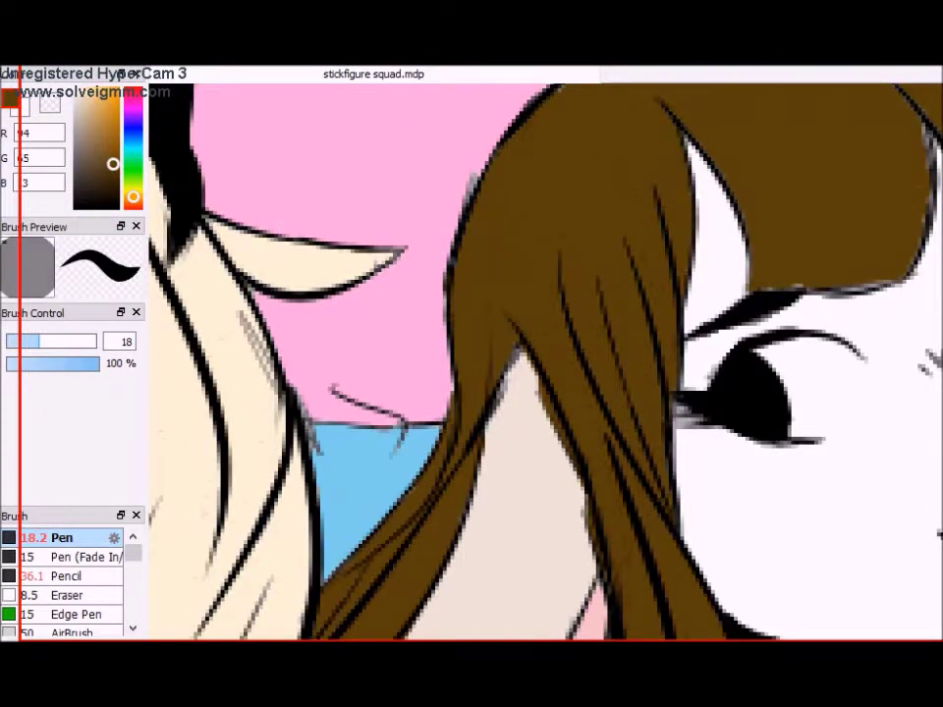
scroll(842, 156, "up", 2)
scroll(554, 341, "right", 4)
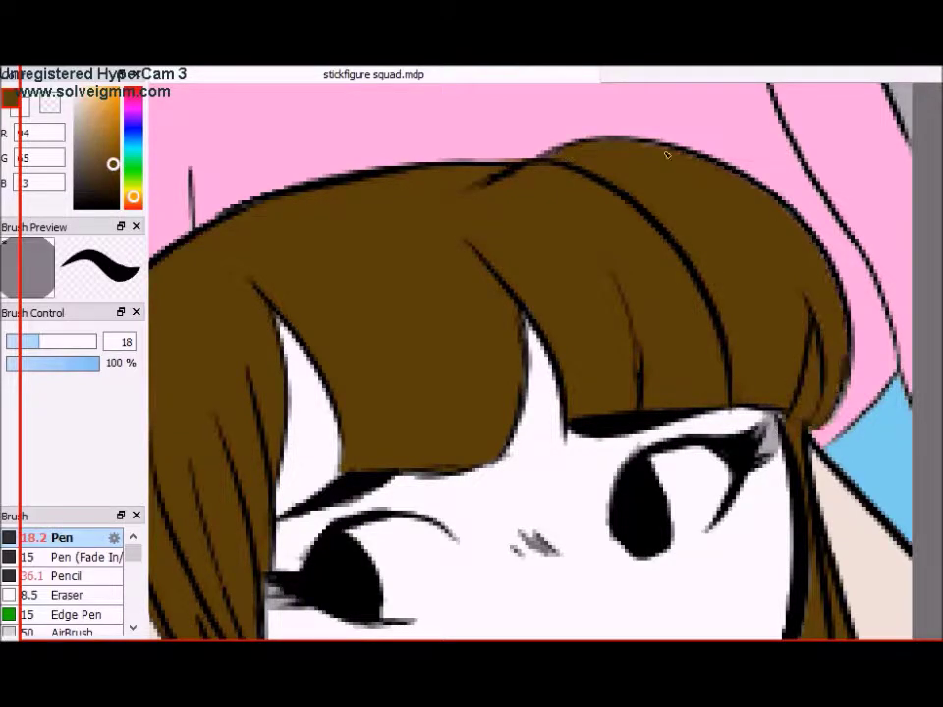
scroll(828, 297, "down", 2)
scroll(829, 295, "down", 2)
scroll(881, 421, "down", 2)
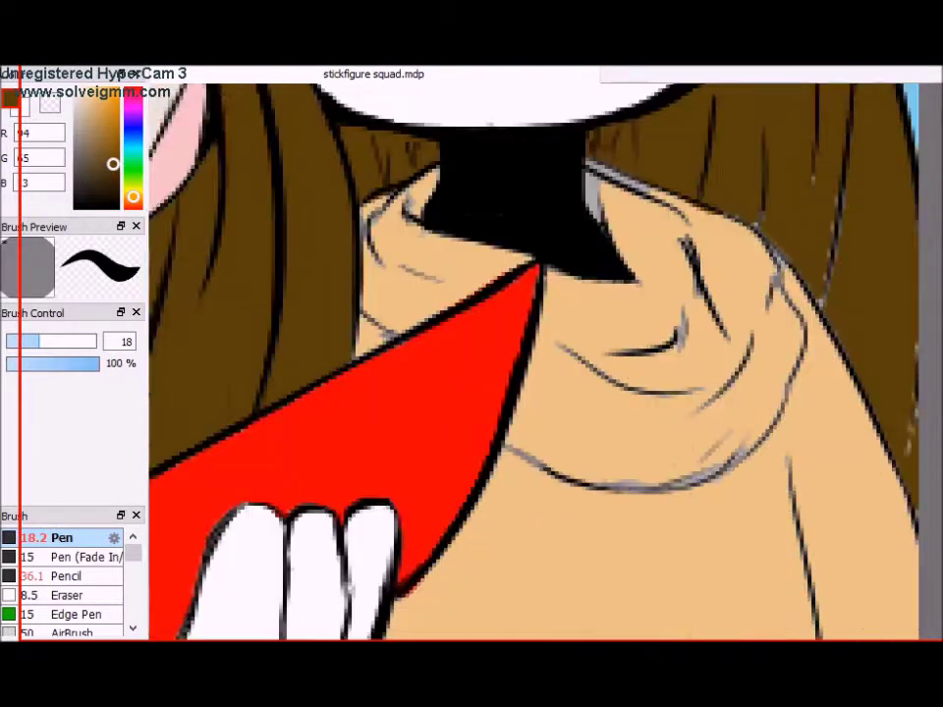
- Retouch the gaps around the brown-haired girl's eyelashes with white (255, 255, 255) and erase the upper part of her fringe's strand line
scroll(881, 420, "up", 4)
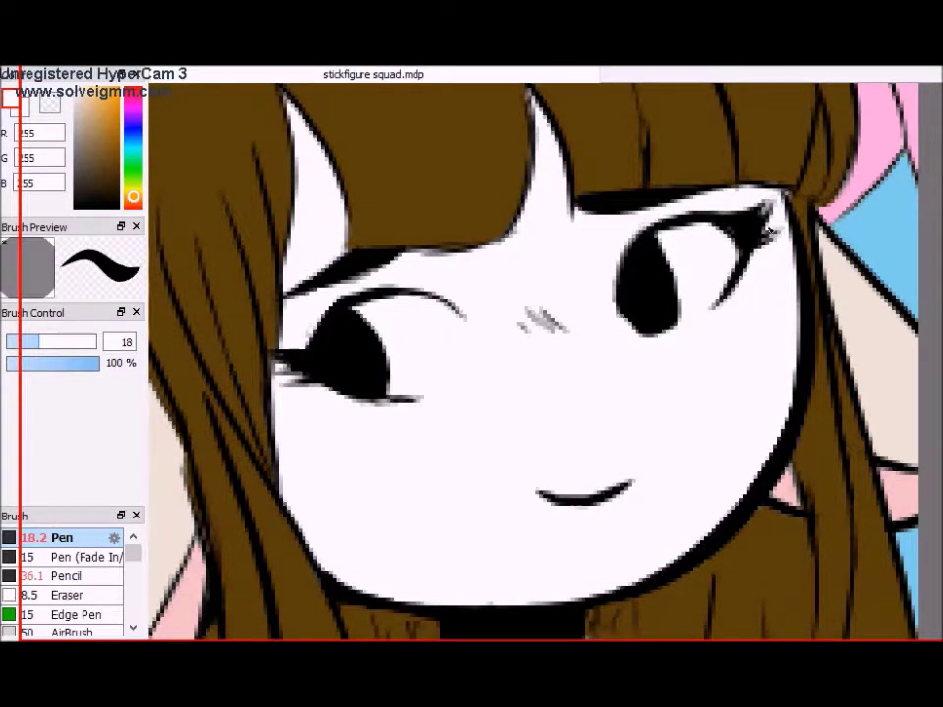
scroll(475, 242, "up", 2)
mouse_move(475, 242)
left_mouse_down()
mouse_move(569, 176)
mouse_move(735, 358)
left_mouse_up()
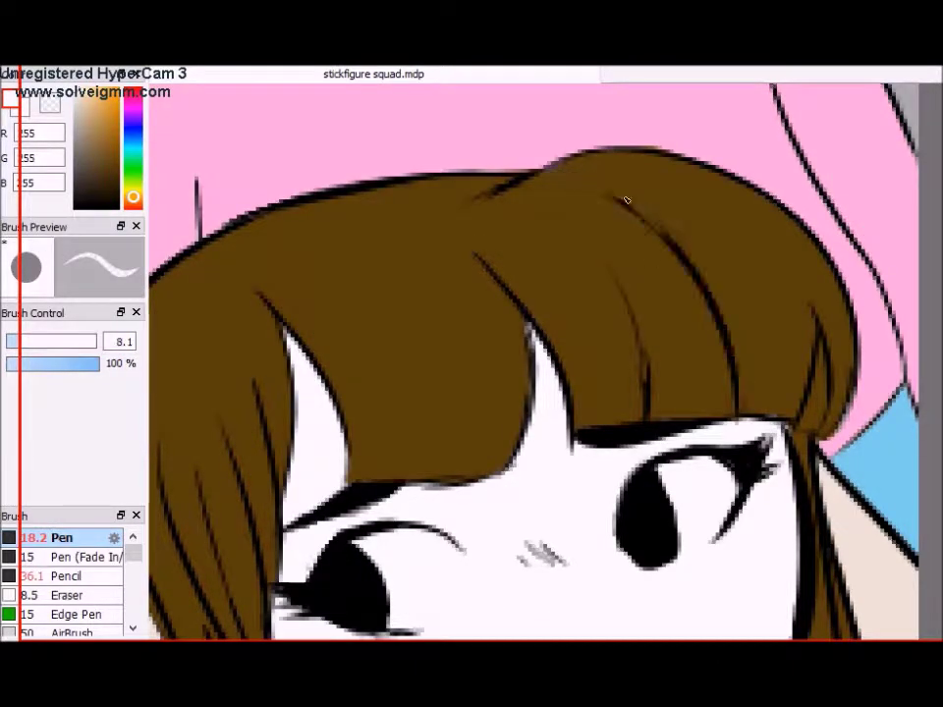
- Paint over the sweater's gaps and fold lines with sandy orange (234, 198, 133) and colour the jeans button light grey (216, 216, 216)
scroll(729, 405, "down", 2)
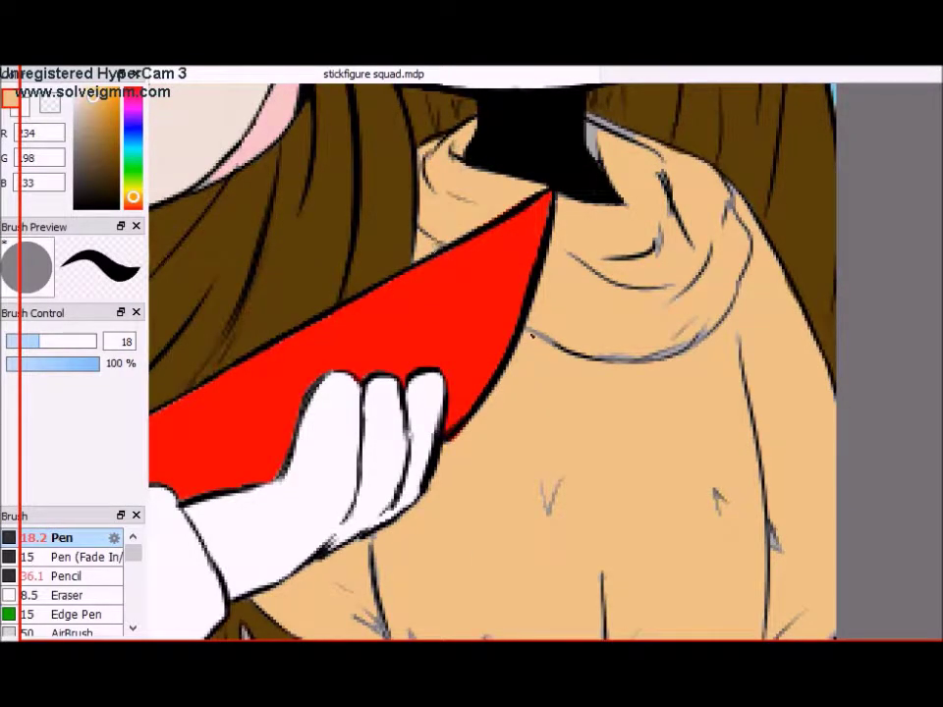
scroll(606, 476, "down", 3)
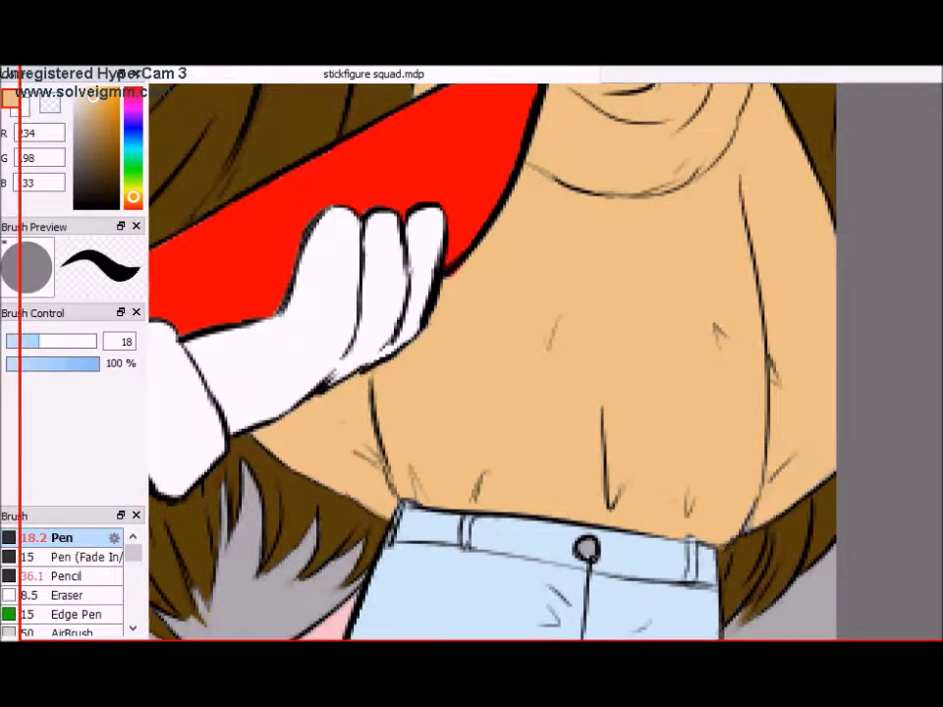
scroll(491, 364, "down", 3)
left_click(95, 106)
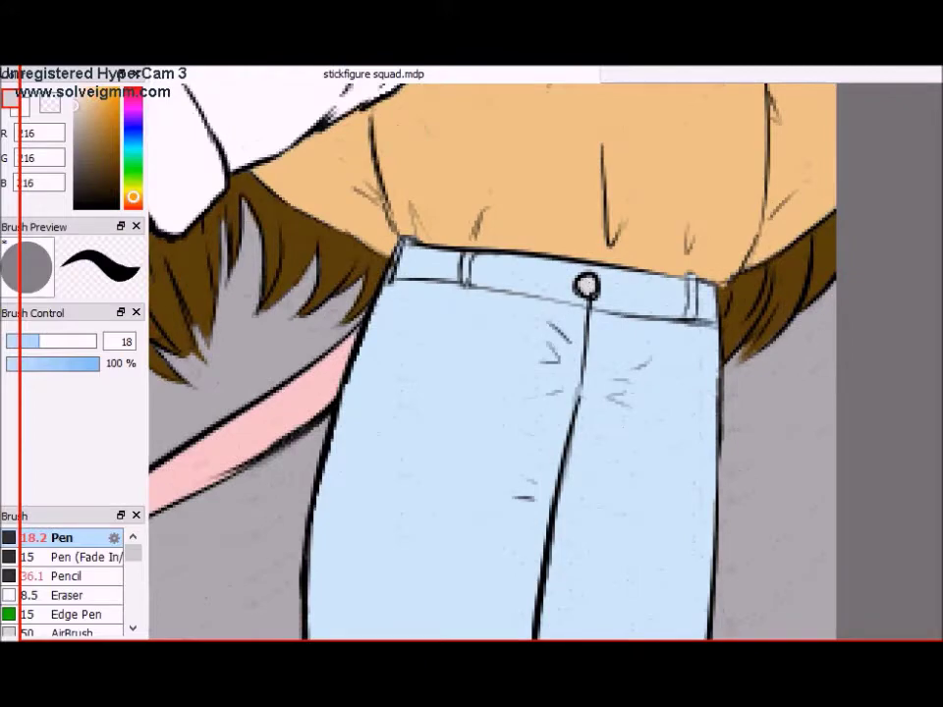
- Paint over the gaps along the blue-haired figure's top and collar folds with pink (255, 172, 222)
scroll(491, 364, "up", 10)
scroll(491, 364, "up", 3)
scroll(491, 364, "left", 3)
left_click(688, 315, "alt")
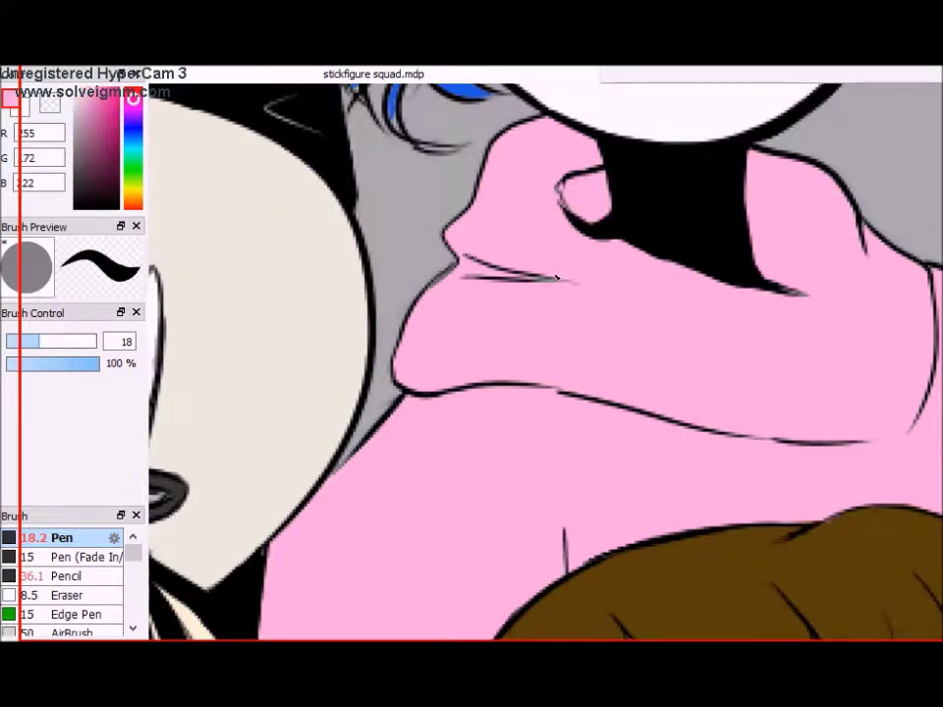
scroll(492, 364, "down", 2)
scroll(468, 485, "down", 2)
scroll(468, 486, "right", 3)
scroll(625, 278, "right", 3)
scroll(648, 283, "up", 2)
scroll(648, 283, "left", 5)
scroll(492, 364, "down", 3)
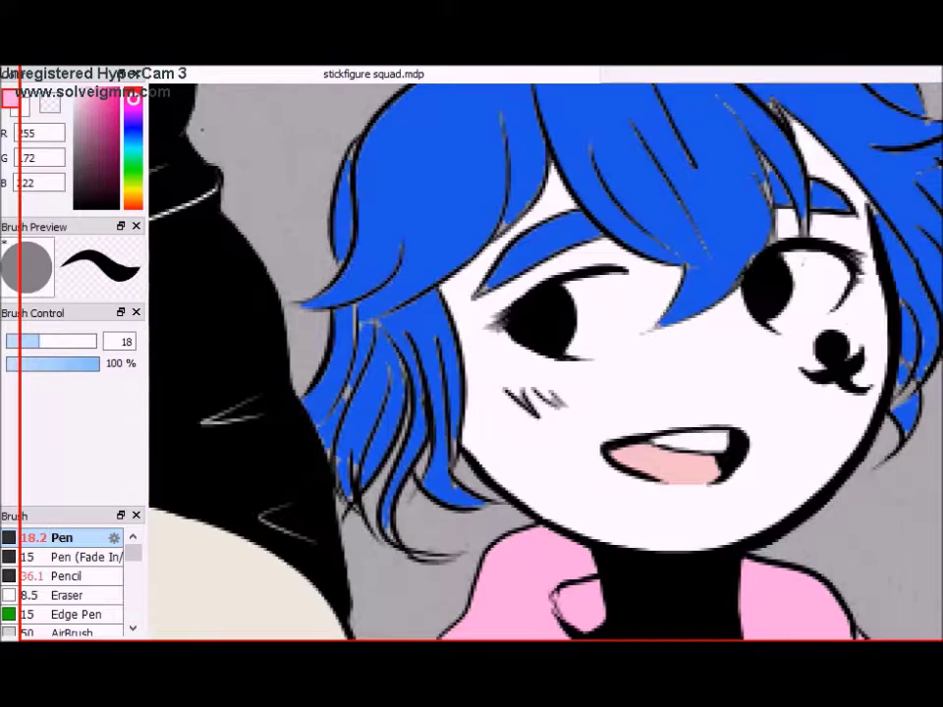
- Paint over the gaps in the blue hair's side strands, outer tips and fringe edge with blue (28, 93, 230)
left_click(348, 499, "alt")
mouse_move(389, 538)
left_mouse_down()
mouse_move(433, 447)
mouse_move(369, 491)
mouse_move(435, 563)
mouse_move(467, 471)
mouse_move(670, 329)
left_mouse_up()
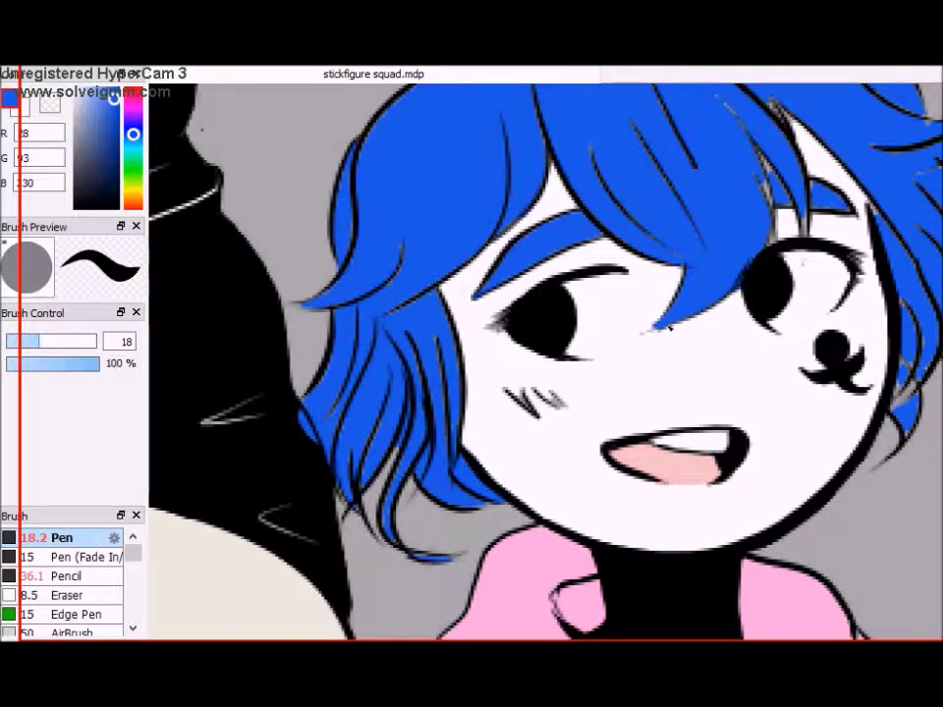
scroll(789, 282, "up", 2)
scroll(789, 282, "right", 3)
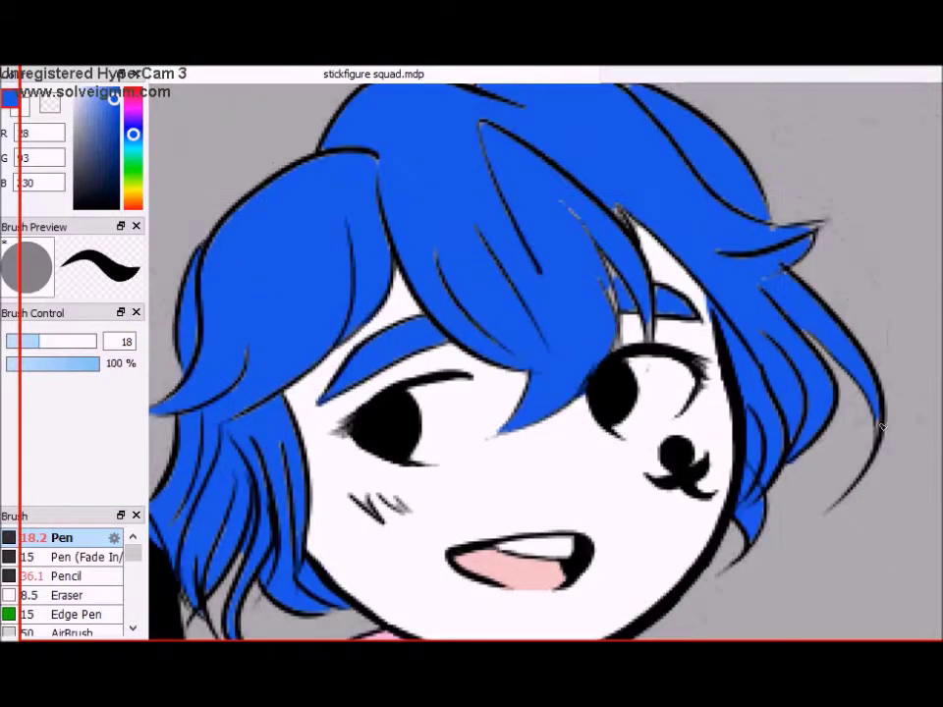
- Retouch the gaps between the blue fringe, the partly covered eyebrow and the eye below it with blue and white (255, 255, 255)
left_click(639, 265, "alt")
left_click(625, 285, "alt")
left_click(616, 285, "alt")
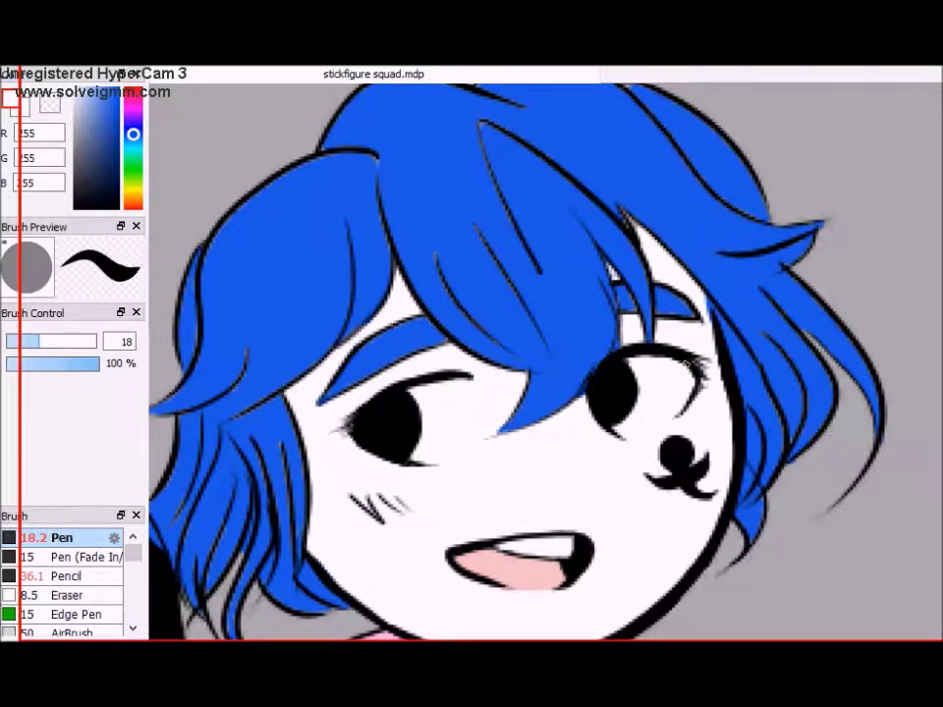
- Switch to the Pencil brush at width 16 and choose a very dark red (62, 0, 0) for shading the skirt
scroll(700, 375, "down", 5)
scroll(545, 364, "up", 4)
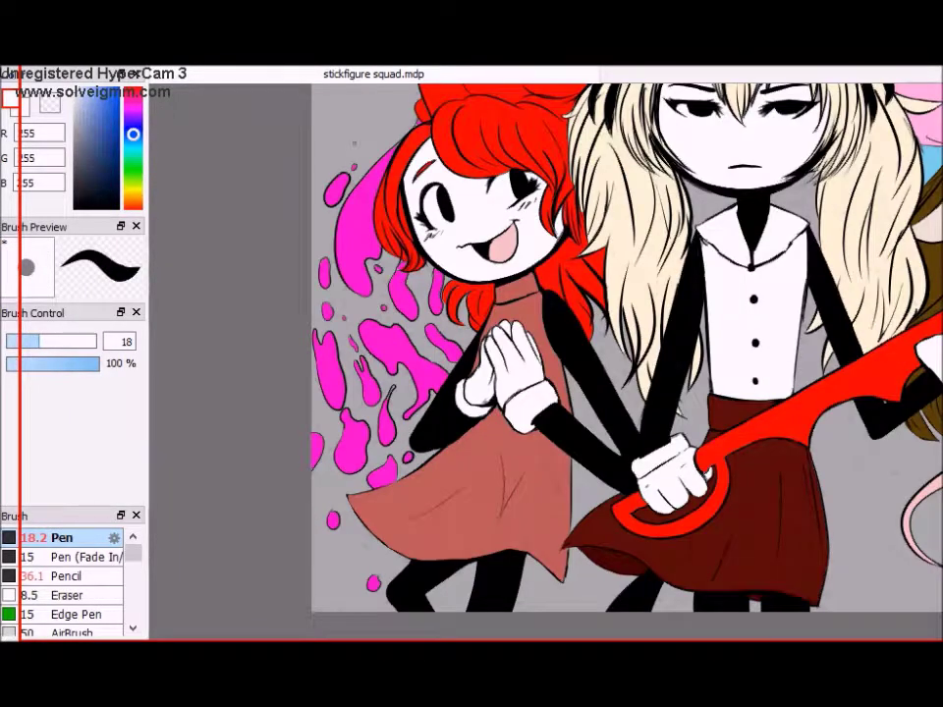
left_click(76, 157)
scroll(471, 393, "up", 3)
double_click(66, 576)
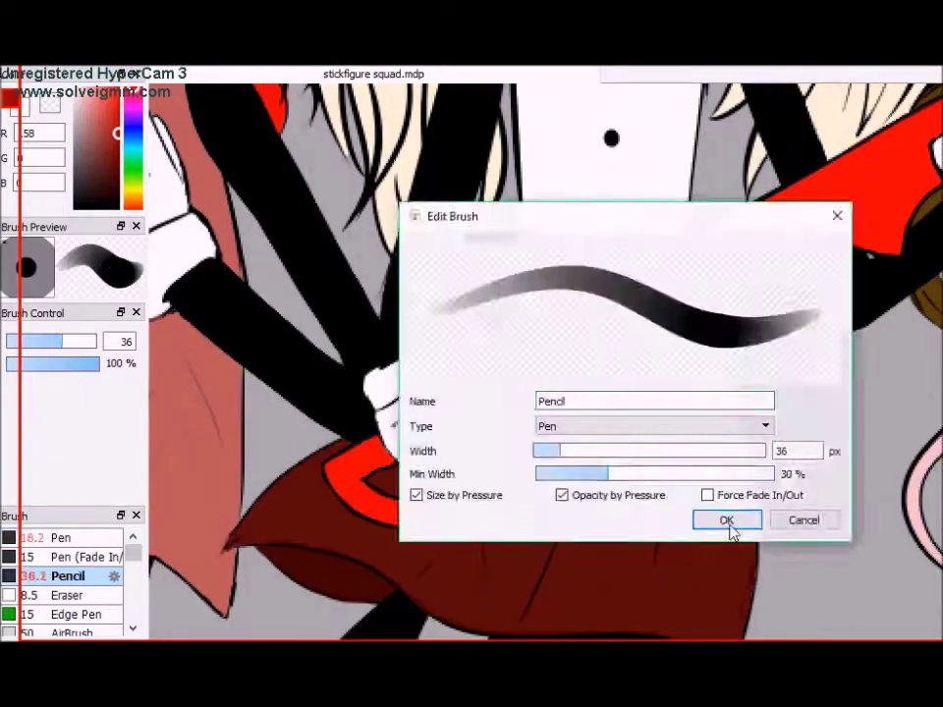
left_click(724, 517)
left_click(117, 183)
left_click(35, 341)
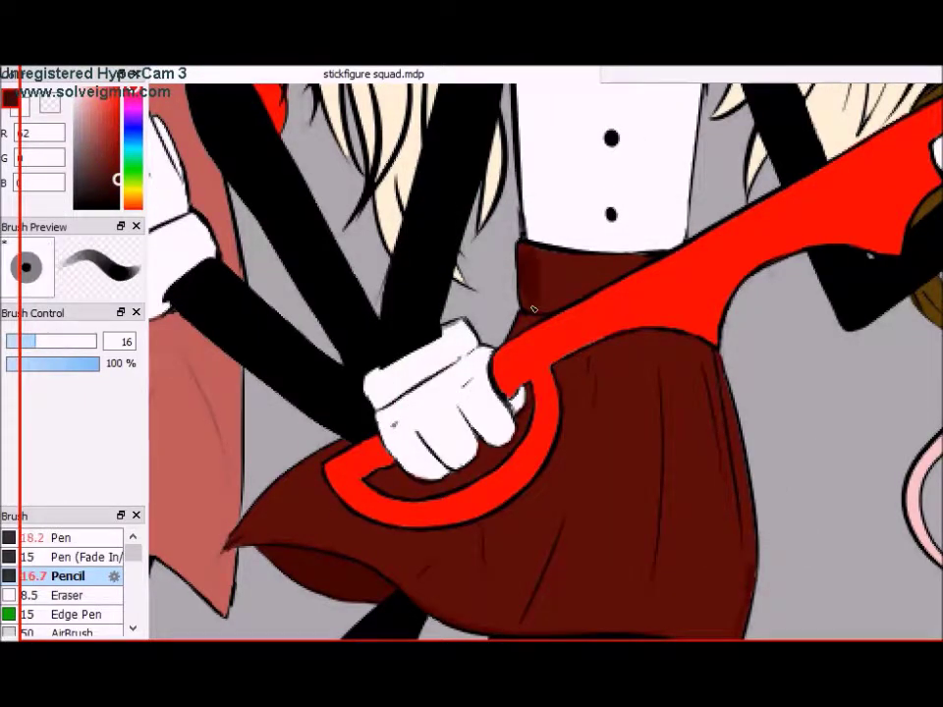
- Shade the dark red skirt's waistband and its long central fold down to the hem with very dark red pencil strokes
left_click_drag(591, 493, 597, 362)
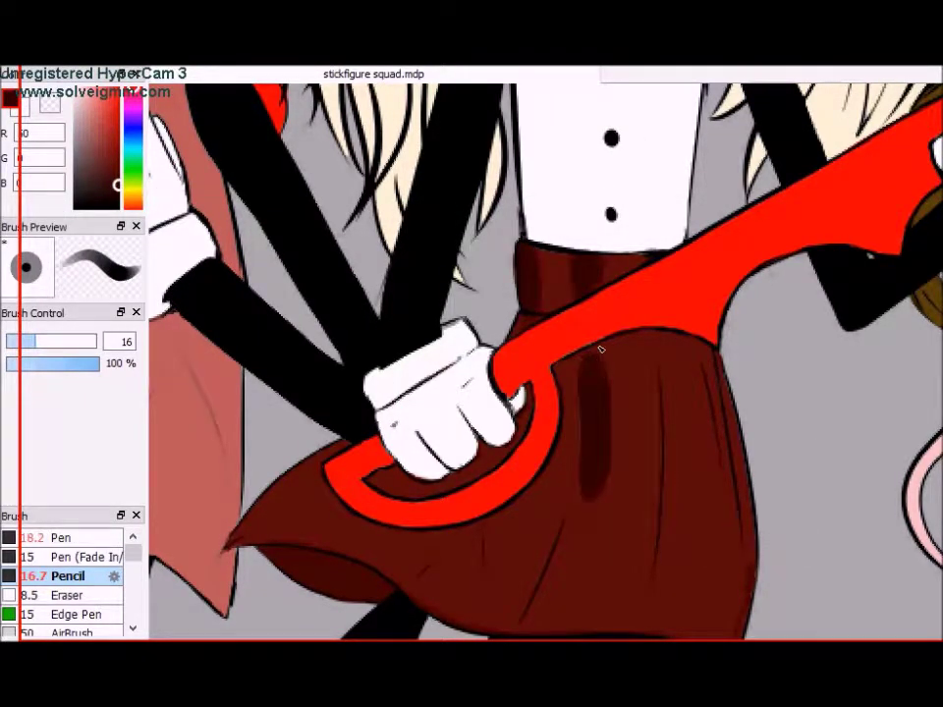
scroll(603, 360, "down", 3)
mouse_move(587, 267)
left_mouse_down()
mouse_move(554, 466)
mouse_move(580, 246)
left_mouse_up()
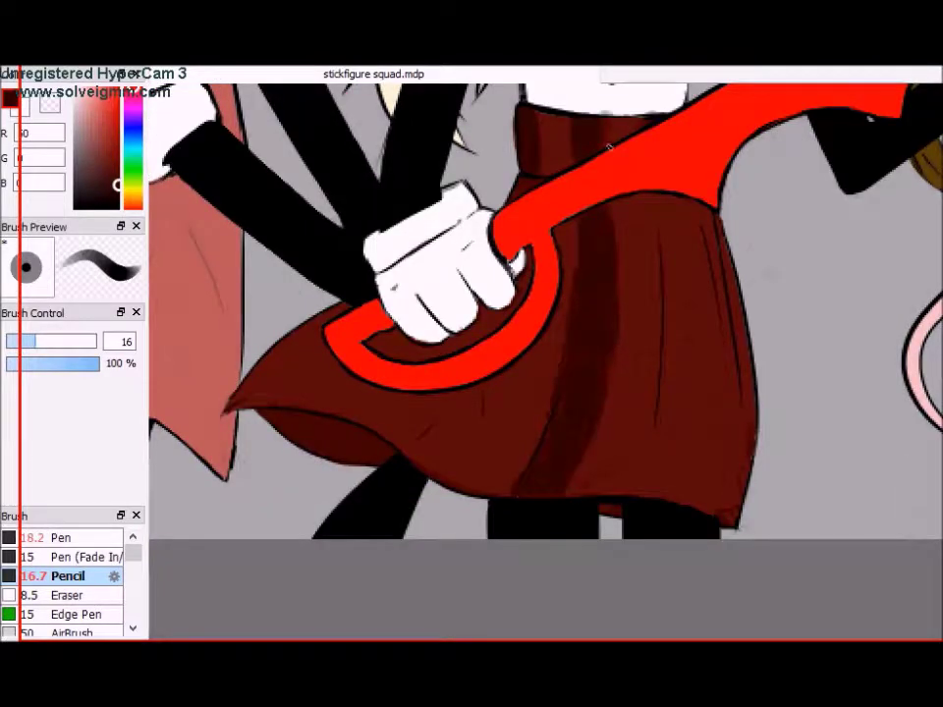
- Paint very dark red vertical stripes down the right side, middle and lifted left side of the skirt with the Pencil
left_click_drag(647, 202, 693, 462)
left_click_drag(462, 324, 438, 413)
left_click_drag(383, 315, 334, 432)
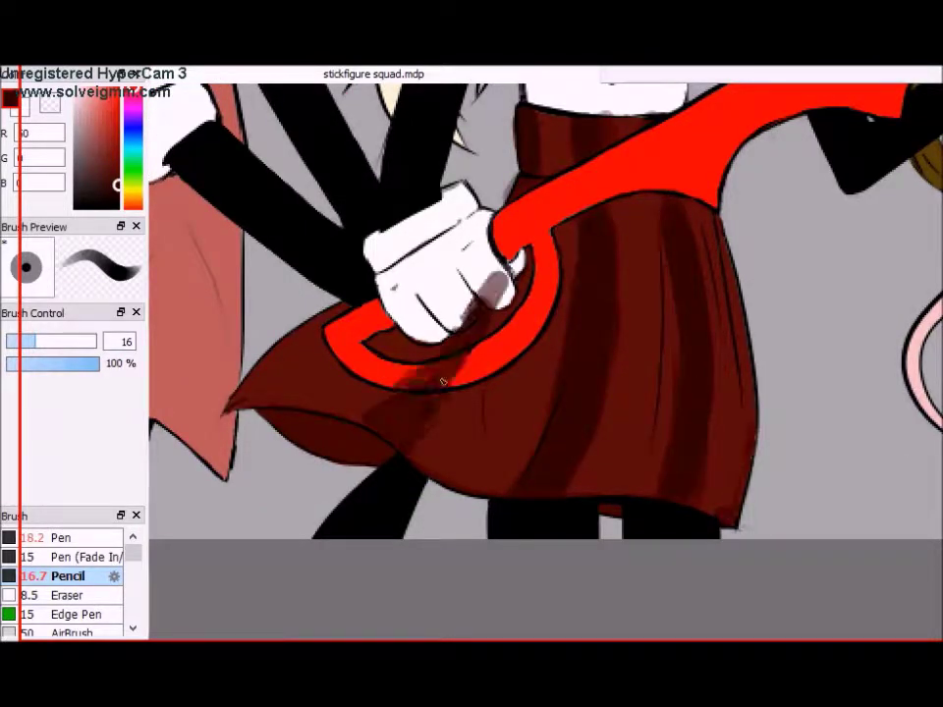
left_click_drag(305, 324, 279, 393)
- Clean the very dark red stripe spill off the white glove and the red blade's handle
mouse_move(623, 263)
left_mouse_down()
mouse_move(442, 315)
mouse_move(472, 329)
mouse_move(410, 318)
mouse_move(502, 287)
left_mouse_up()
key("x")
left_click_drag(378, 212, 463, 330)
mouse_move(481, 374)
left_mouse_down()
mouse_move(422, 386)
mouse_move(329, 329)
mouse_move(361, 350)
mouse_move(354, 333)
mouse_move(358, 342)
mouse_move(383, 324)
left_mouse_up()
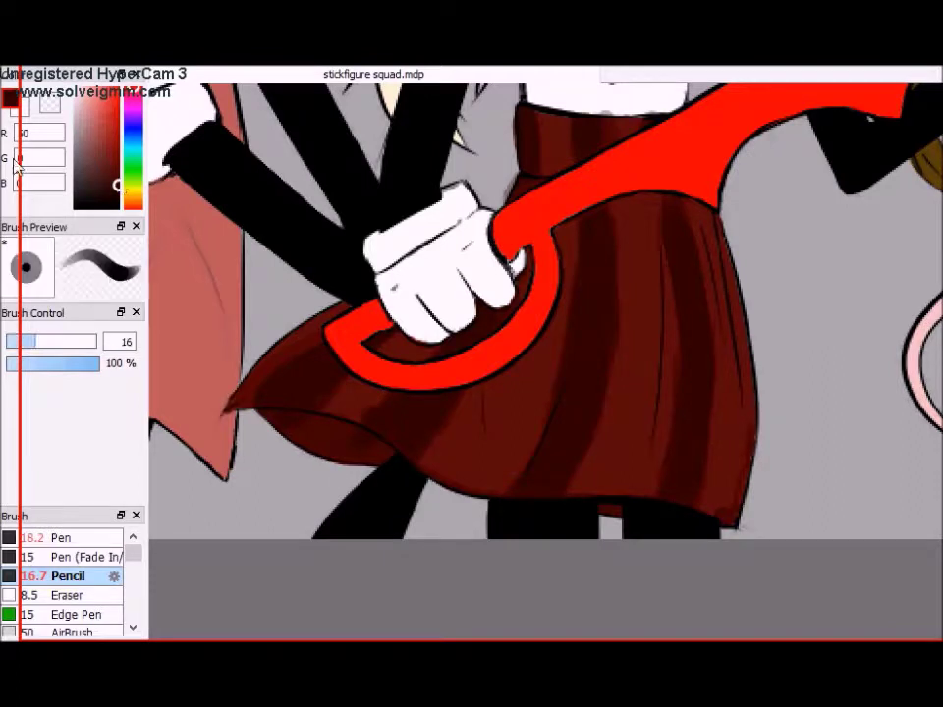
- Choose a brighter red (124, 0, 0), paint a horizontal band across the lower skirt and clean its spill off the handle
mouse_move(604, 425)
left_mouse_down()
mouse_move(736, 465)
mouse_move(448, 401)
mouse_move(611, 419)
left_mouse_up()
left_click_drag(451, 415, 241, 381)
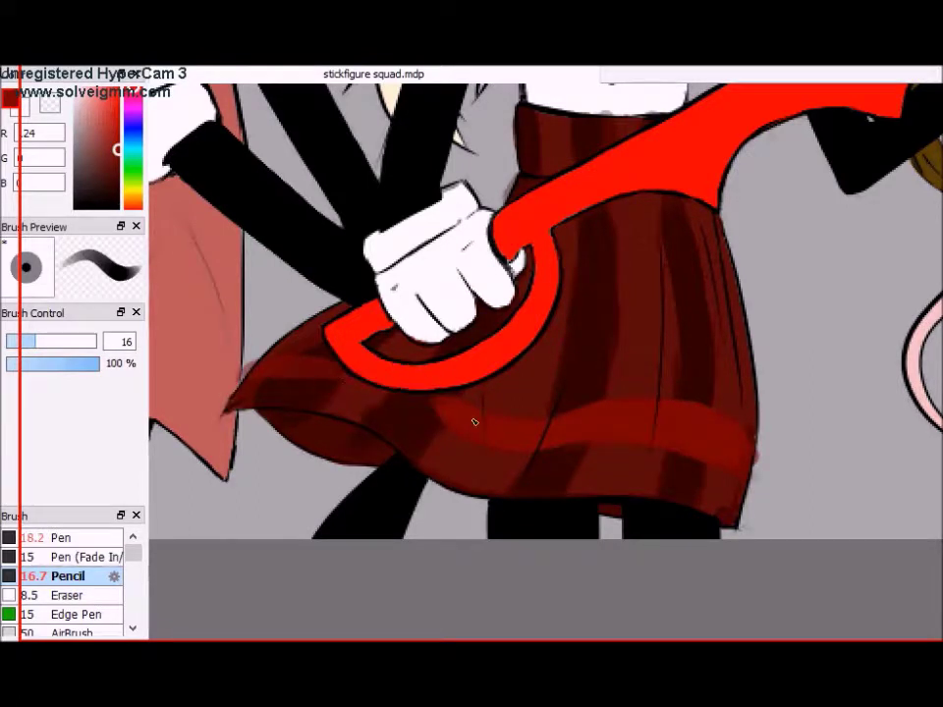
key("bracketleft")
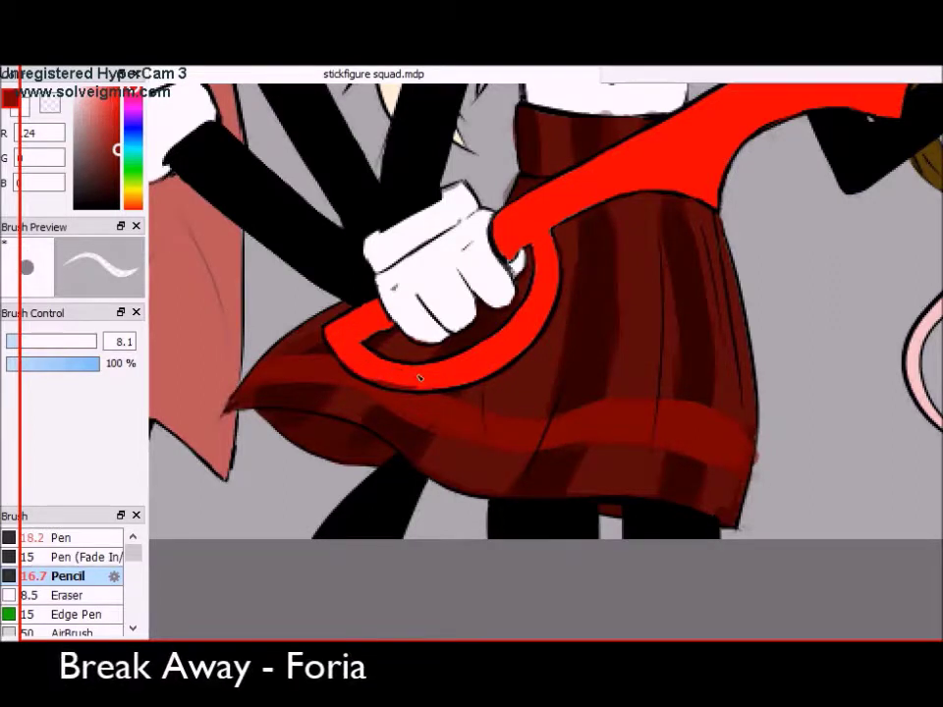
key("bracketright")
left_click_drag(751, 339, 354, 311)
left_click_drag(580, 244, 590, 285)
left_click_drag(570, 175, 551, 208)
left_click_drag(511, 175, 560, 199)
left_click_drag(688, 128, 546, 163)
key("ctrl+z")
key("ctrl+z")
key("ctrl+z")
key("ctrl+z")
key("ctrl+z")
key("ctrl+z")
key("ctrl+z")
key("ctrl+z")
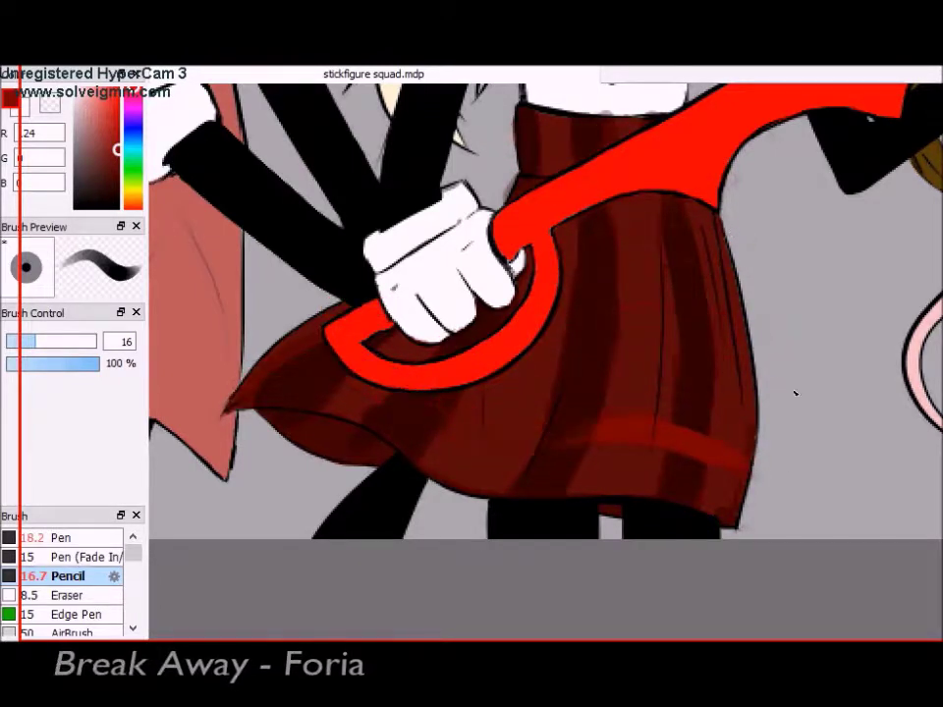
- Widen the Pencil to 24 and paint horizontal bands in red (124, 0, 0) across the skirt for a plaid pattern
key("bracketright")
key("ctrl+y")
key("ctrl+y")
key("ctrl+y")
key("ctrl+y")
key("ctrl+y")
key("ctrl+y")
key("ctrl+y")
key("ctrl+y")
mouse_move(756, 437)
left_mouse_down()
mouse_move(627, 421)
mouse_move(583, 427)
left_mouse_up()
left_click_drag(757, 354, 592, 353)
key("ctrl+y")
key("ctrl+y")
key("ctrl+y")
key("ctrl+y")
key("ctrl+y")
key("ctrl+y")
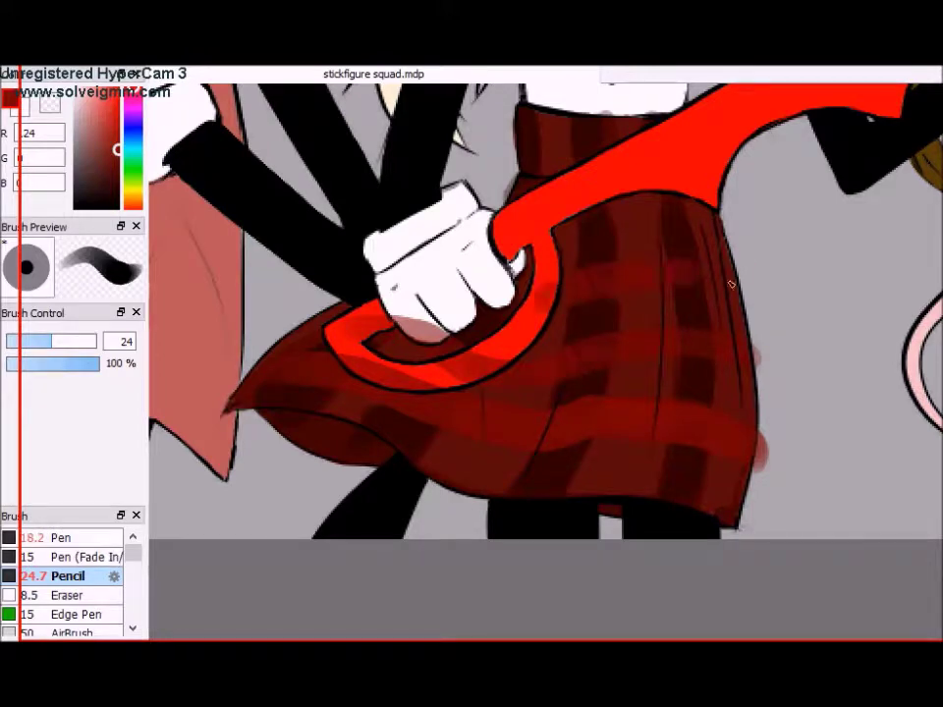
- Erase the plaid bands' spill from the glove, the blade's handle and the background beside the skirt with an 8.1 wide brush
key("bracketleft")
key("bracketleft")
key("bracketleft")
key("bracketleft")
key("bracketleft")
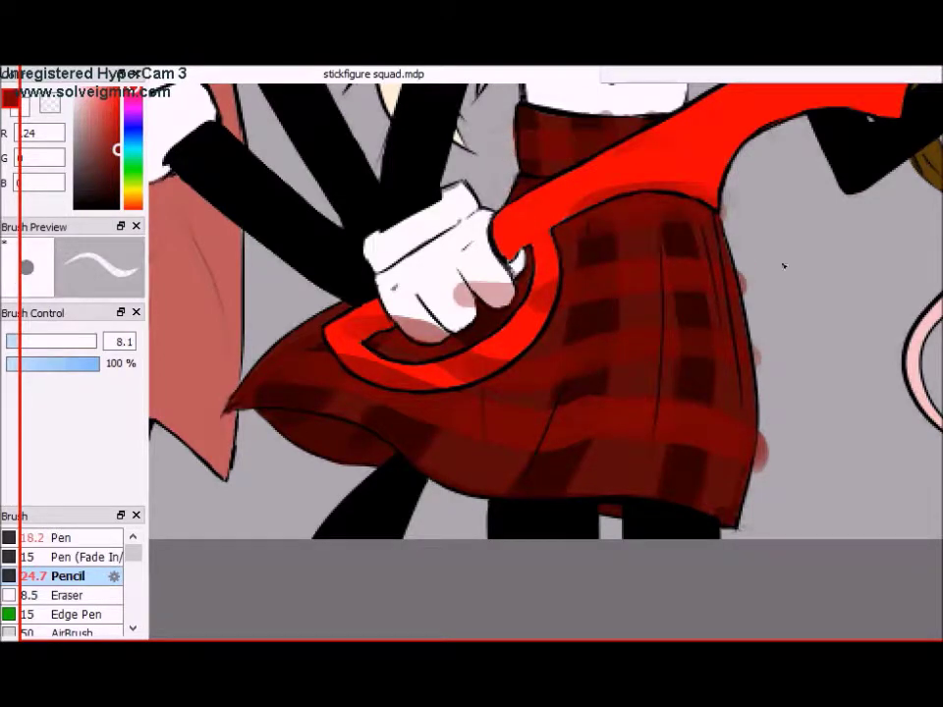
key("ctrl+z")
key("ctrl+z")
key("ctrl+z")
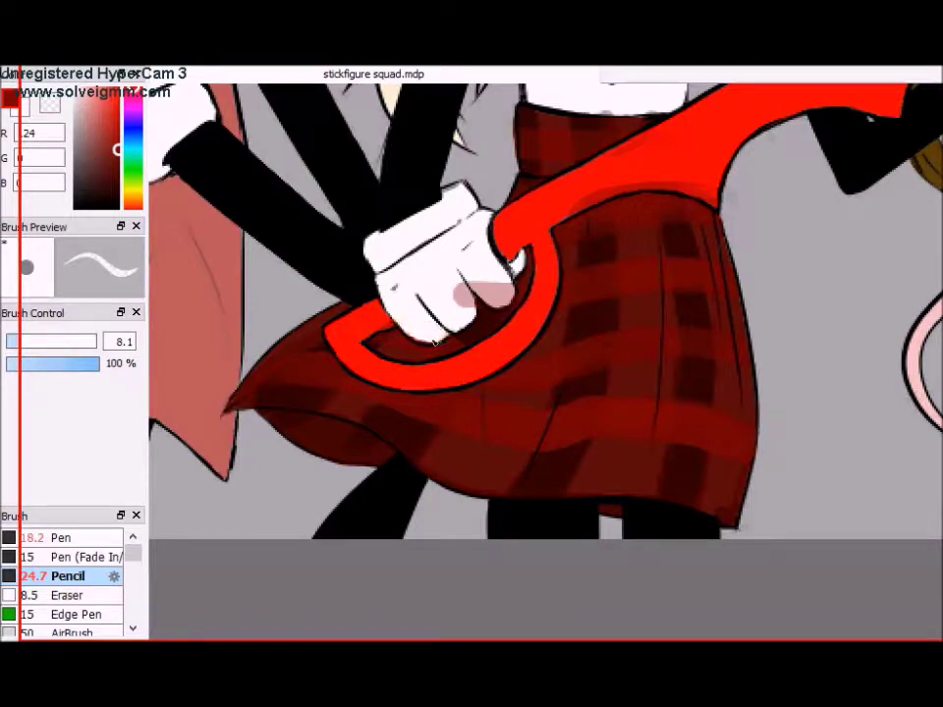
key("ctrl+z")
key("ctrl+y")
key("ctrl+z")
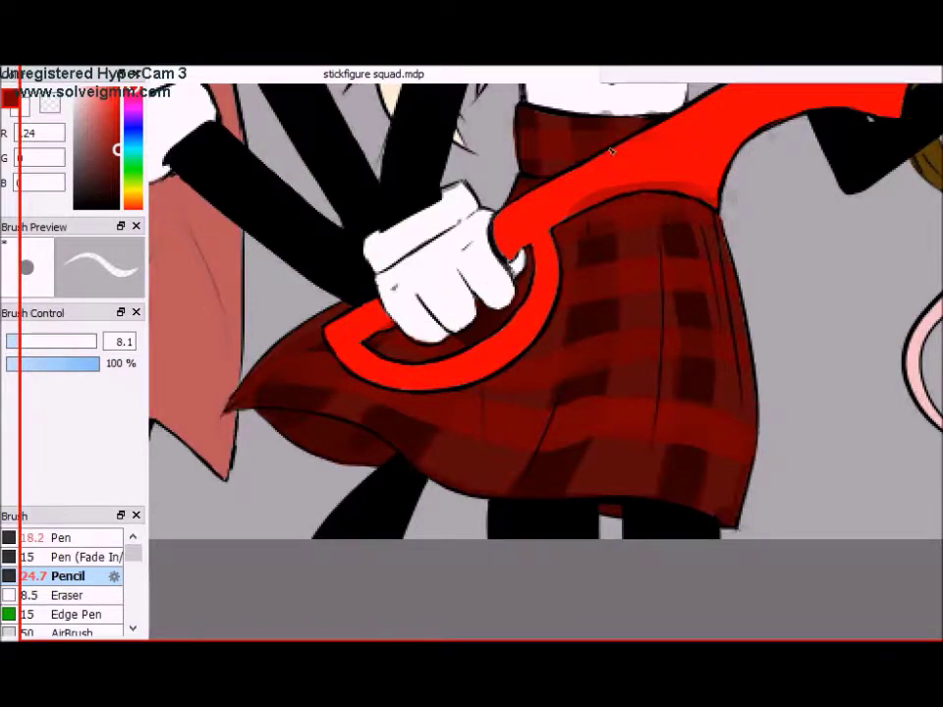
- Switch to the Pen, repaint the underside of the lifted skirt hem in sampled dark reds and choose (88, 0, 0)
scroll(684, 151, "up", 3)
scroll(395, 472, "down", 3)
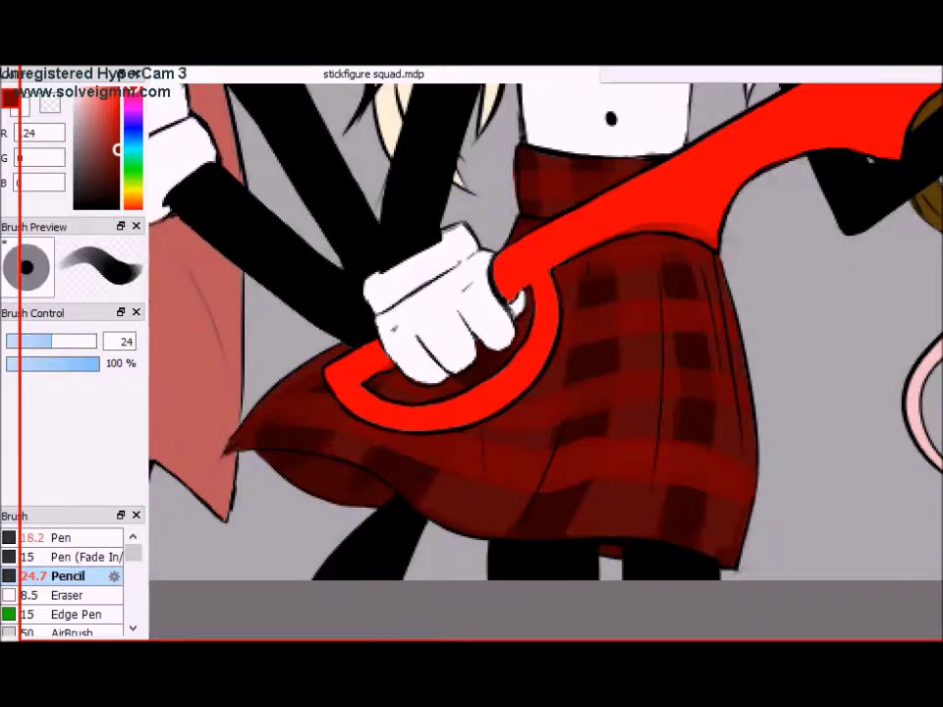
left_click(395, 480, "alt")
left_click(394, 449, "alt")
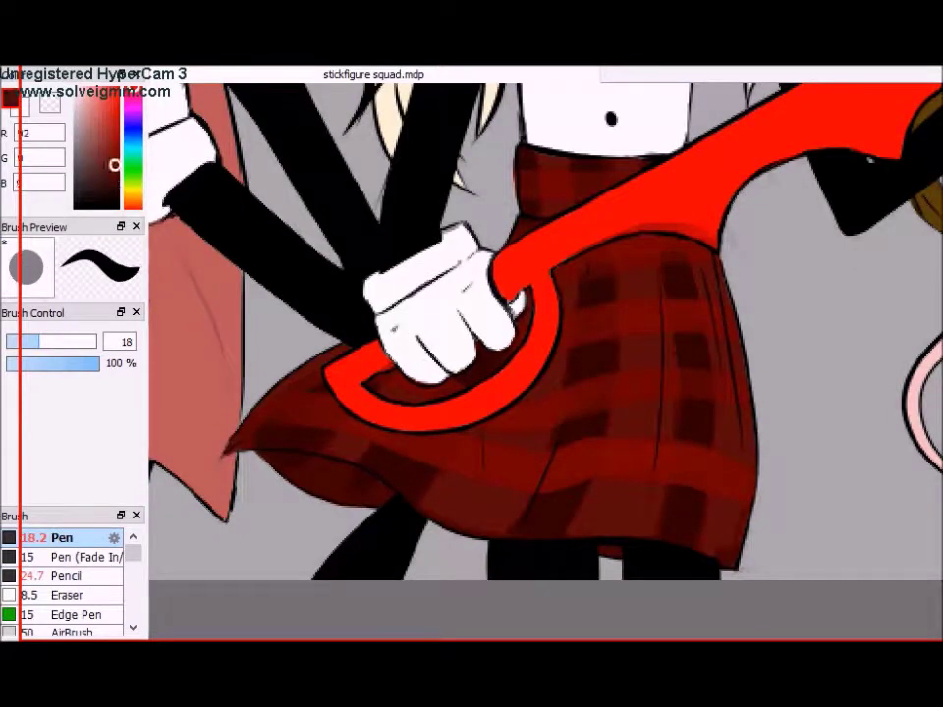
left_click(360, 485, "alt")
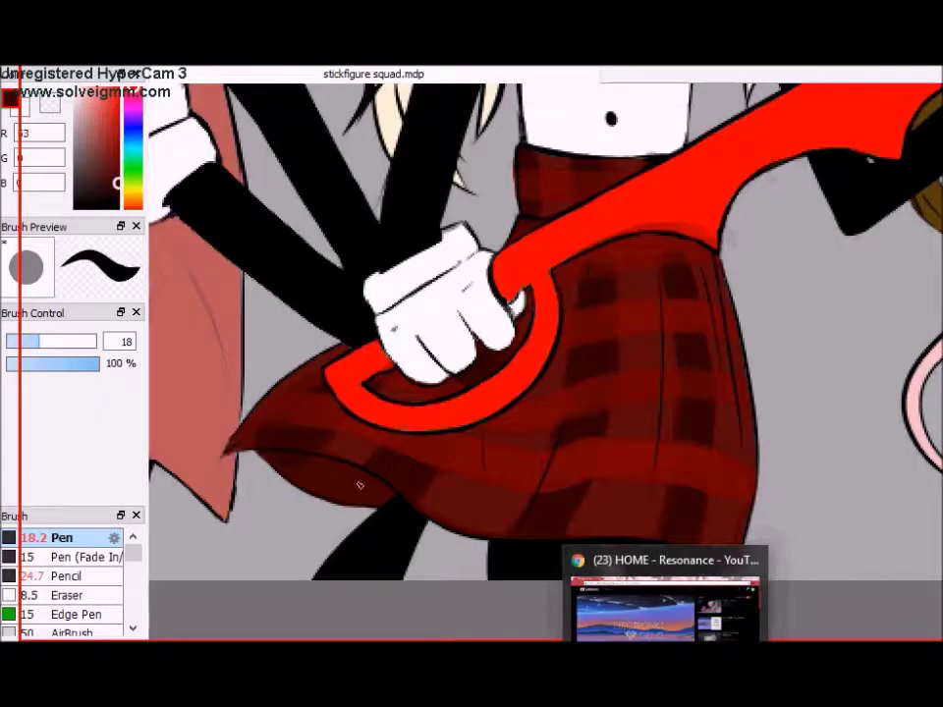
left_click(118, 166)
key("ctrl+minus")
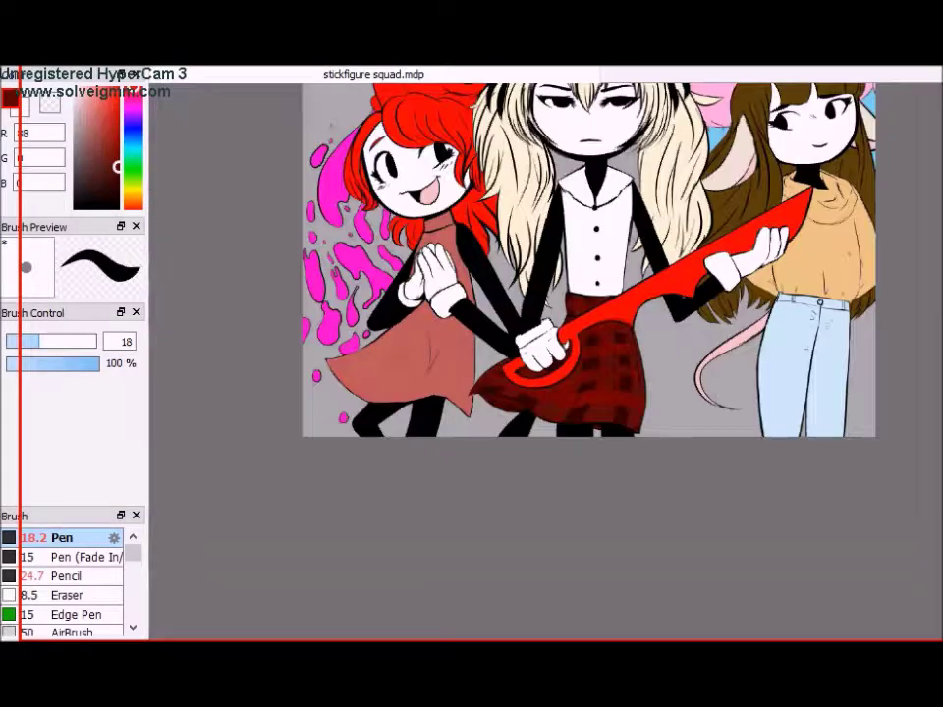
- Shade the blonde hair with a slightly darker beige (218, 212, 173) using the Pencil at width 24
key("ctrl+plus")
key("ctrl+plus")
key("x")
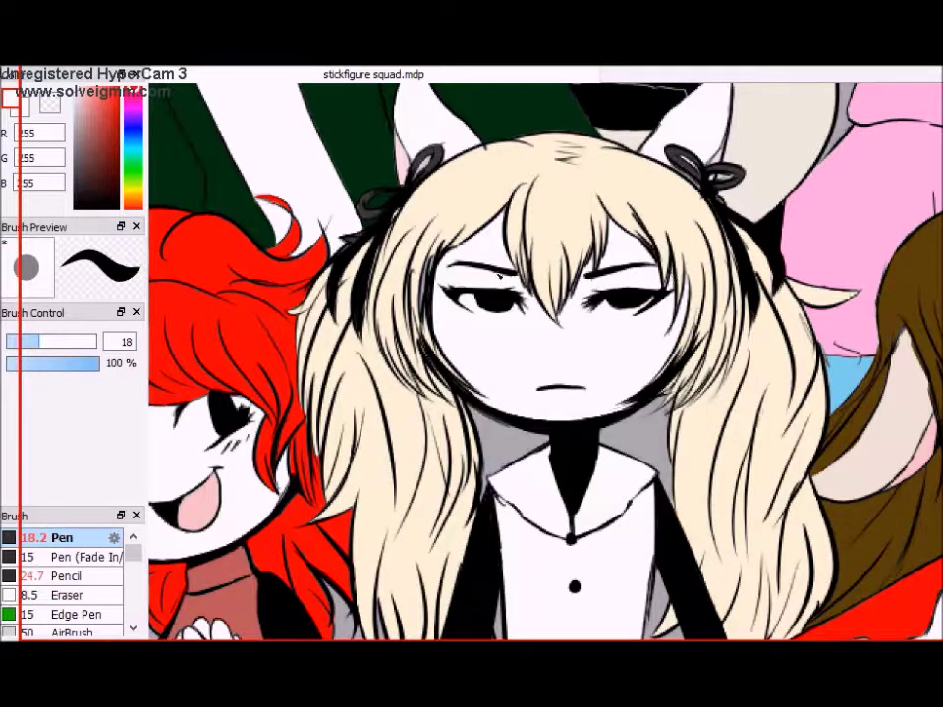
scroll(545, 363, "down", 3)
scroll(545, 363, "up", 4)
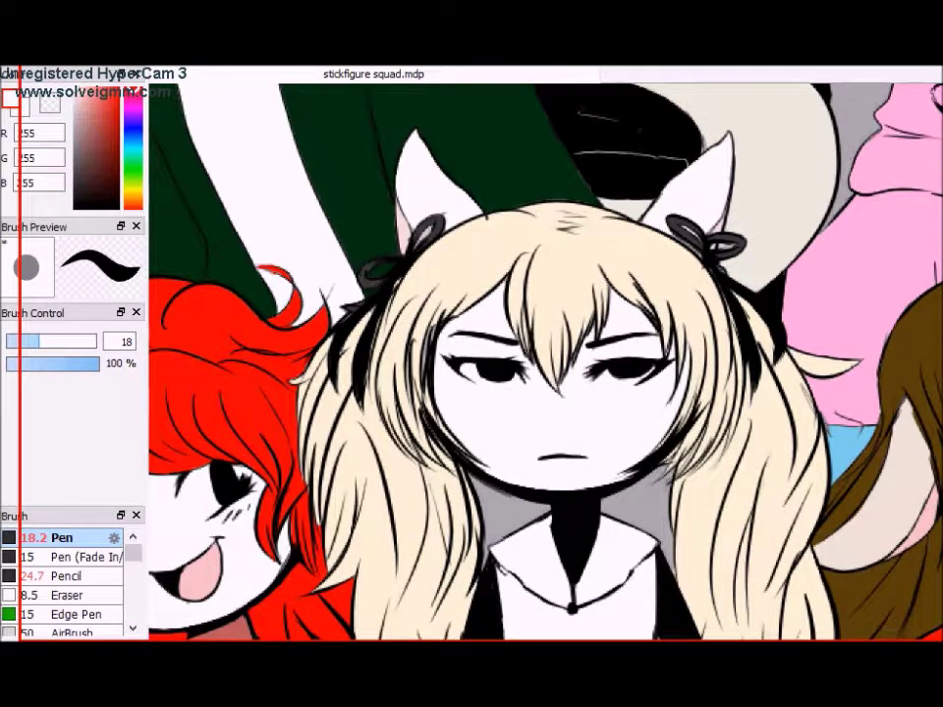
left_click(495, 269, "alt")
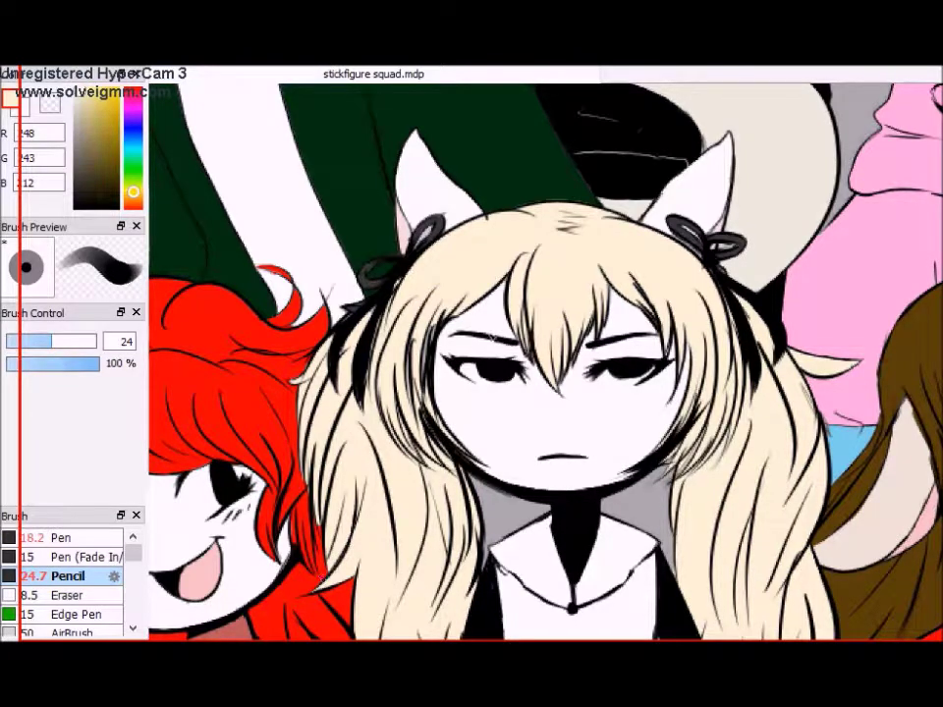
left_click_drag(363, 206, 294, 325)
mouse_move(423, 201)
left_mouse_down()
mouse_move(388, 285)
mouse_move(425, 224)
mouse_move(540, 309)
left_mouse_up()
scroll(714, 430, "down", 3)
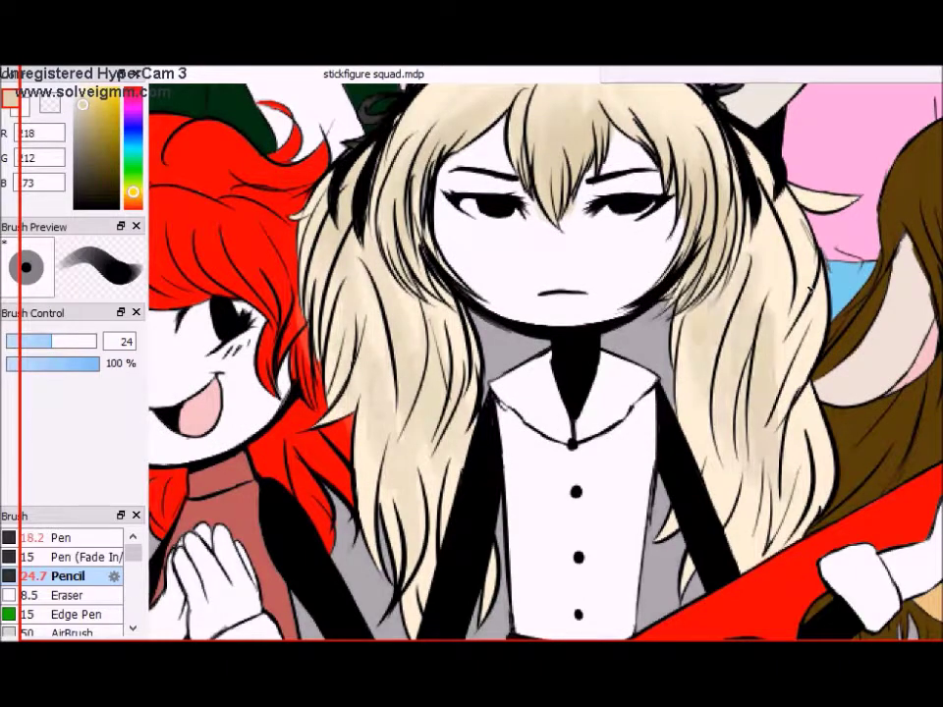
- Choose a grey-beige (136, 133, 111) and shade the blonde girl's fringe and the locks framing her face
left_click(81, 144)
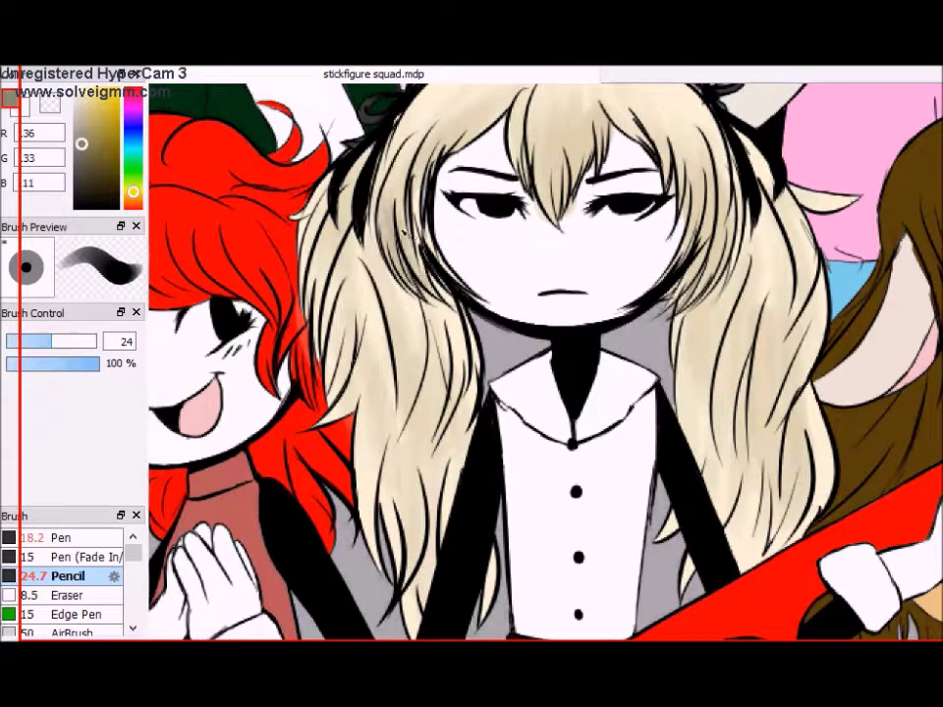
left_click_drag(433, 99, 403, 158)
left_click_drag(491, 84, 471, 181)
left_click_drag(531, 88, 511, 226)
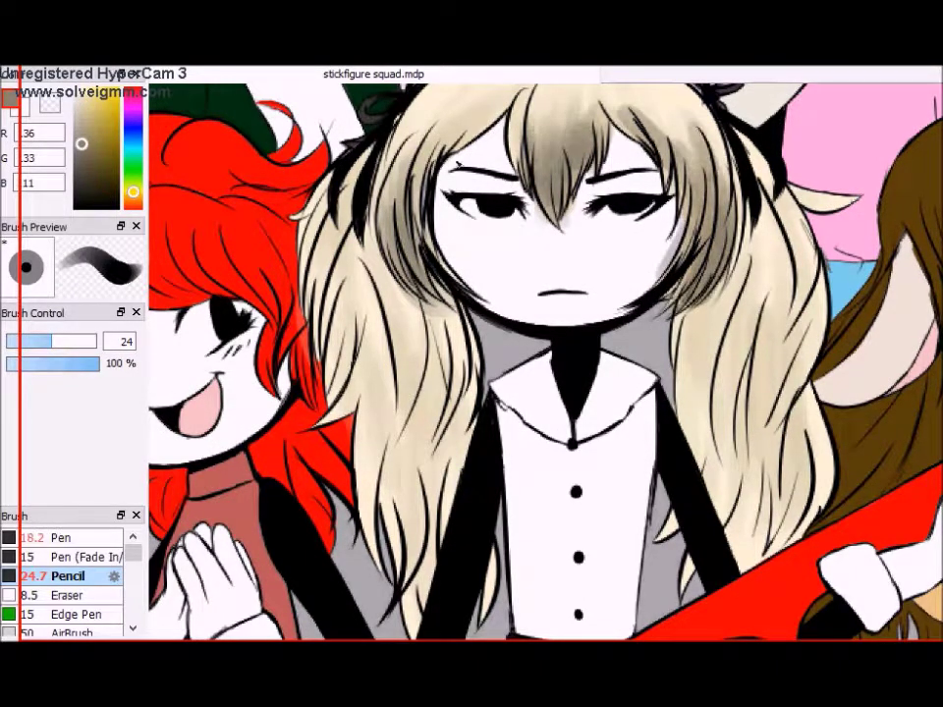
- Shade both blonde ponytails with grey-beige strokes from the upper strands down to the ends
left_click_drag(363, 74, 295, 157)
left_click_drag(531, 216, 511, 364)
left_click_drag(747, 236, 766, 501)
left_click_drag(757, 334, 786, 570)
mouse_move(707, 334)
left_mouse_down()
mouse_move(746, 550)
mouse_move(737, 393)
left_mouse_up()
mouse_move(412, 305)
left_mouse_down()
mouse_move(450, 429)
mouse_move(417, 521)
left_mouse_up()
left_click_drag(432, 354, 403, 491)
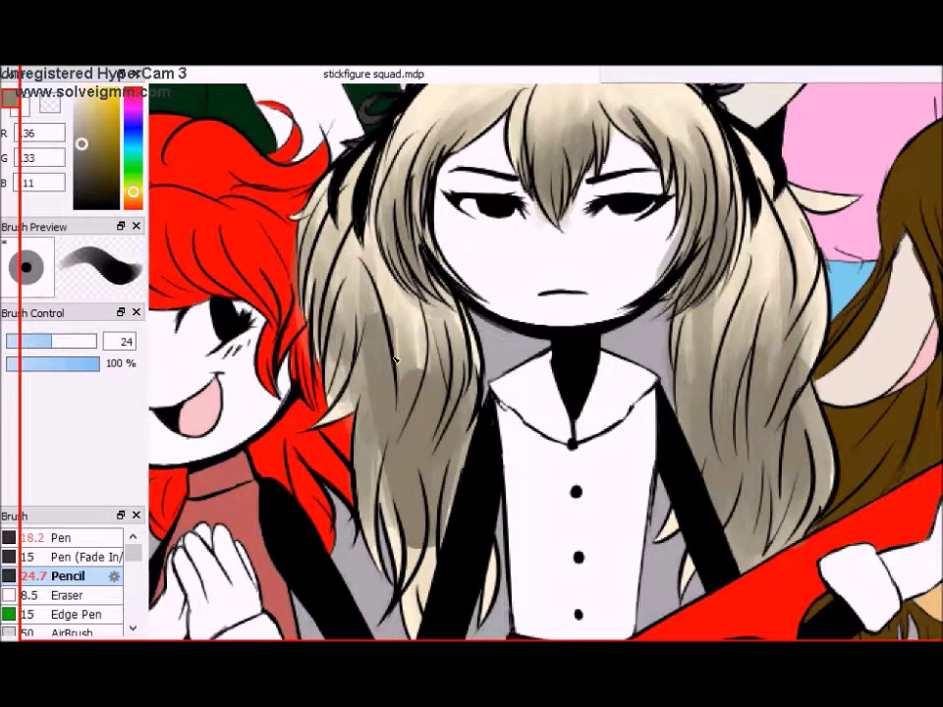
left_click_drag(393, 325, 363, 398)
left_click_drag(295, 339, 316, 454)
left_click_drag(334, 148, 285, 228)
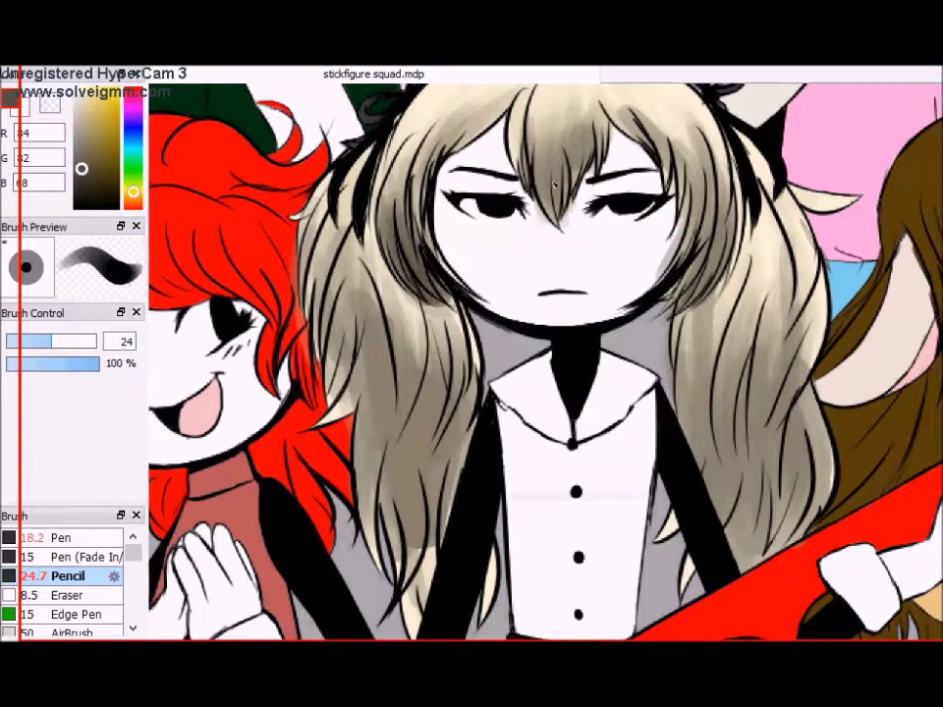
- Deepen the fringe tip, face-framing locks and lower halves of both ponytails with dark grey-beige (84, 82, 68)
left_click_drag(438, 111, 393, 172)
left_click_drag(554, 126, 501, 231)
mouse_move(747, 393)
left_mouse_down()
mouse_move(777, 511)
mouse_move(796, 531)
mouse_move(767, 540)
left_mouse_up()
left_click_drag(787, 423, 811, 545)
scroll(442, 324, "down", 1)
left_click_drag(285, 226, 241, 329)
left_click_drag(339, 221, 275, 383)
left_click_drag(359, 201, 310, 432)
left_click_drag(300, 295, 265, 418)
left_click_drag(378, 373, 356, 440)
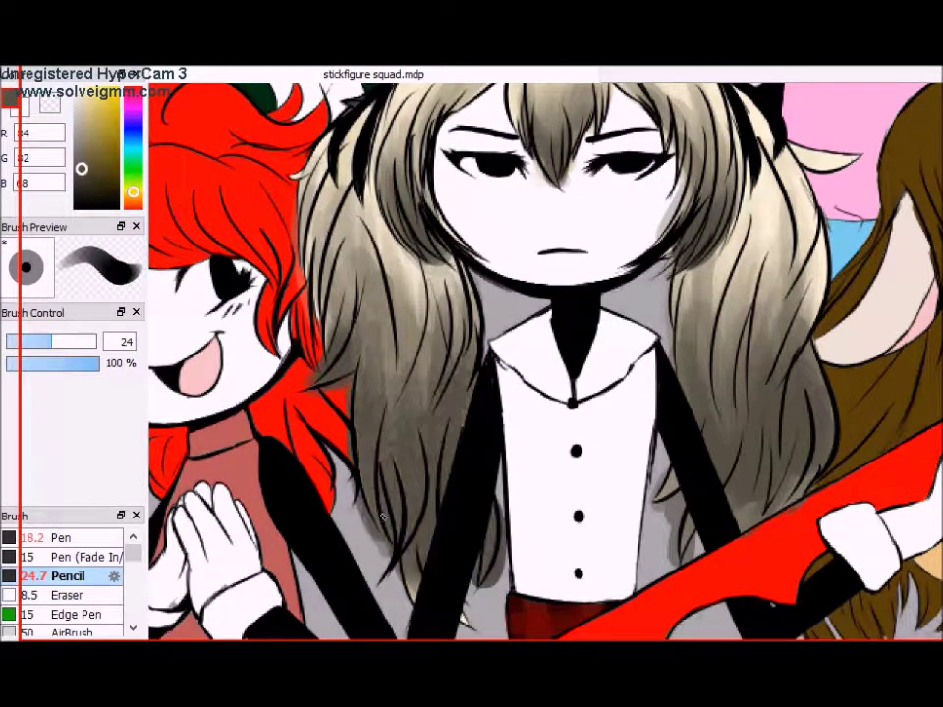
- Darken the lower strands of the blonde girl's right-hand ponytail with darker grey (46, 44, 37)
left_click_drag(285, 234, 267, 307)
left_click_drag(327, 280, 310, 310)
left_click_drag(747, 432, 776, 531)
left_click_drag(718, 422, 747, 551)
left_click_drag(776, 432, 791, 565)
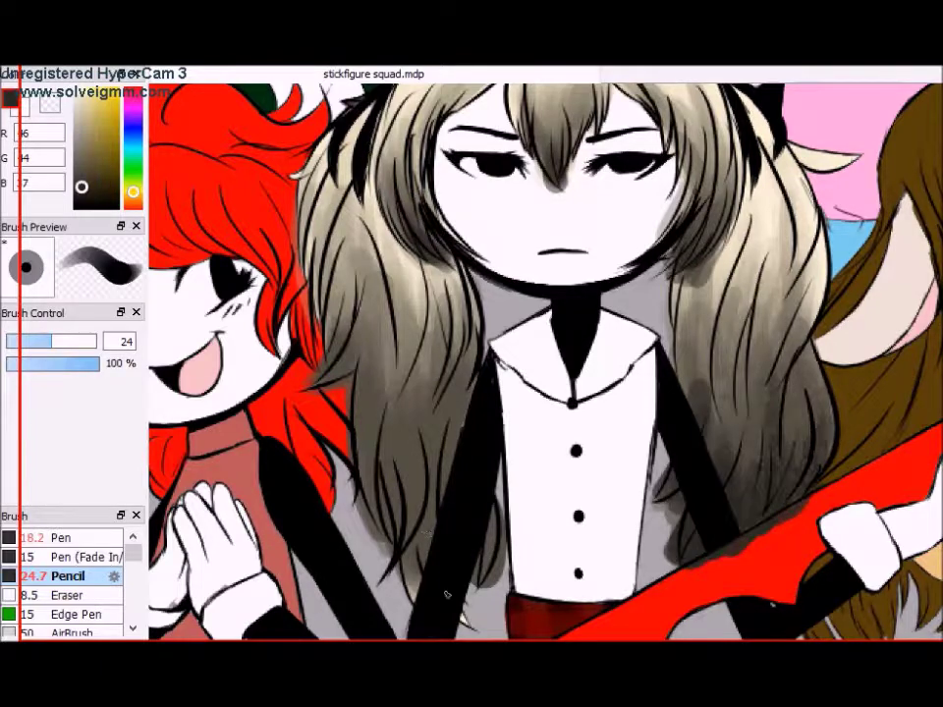
- Darken the lower strands of the left-hand ponytail with dark grey pencil strokes and choose (24, 23, 19) for the tips
left_click_drag(334, 314, 320, 433)
left_click_drag(295, 256, 285, 393)
left_click_drag(364, 388, 356, 380)
left_click_drag(266, 192, 256, 314)
left_click_drag(310, 275, 306, 447)
left_click_drag(344, 255, 354, 476)
left_click_drag(295, 324, 305, 457)
left_click_drag(531, 388, 511, 437)
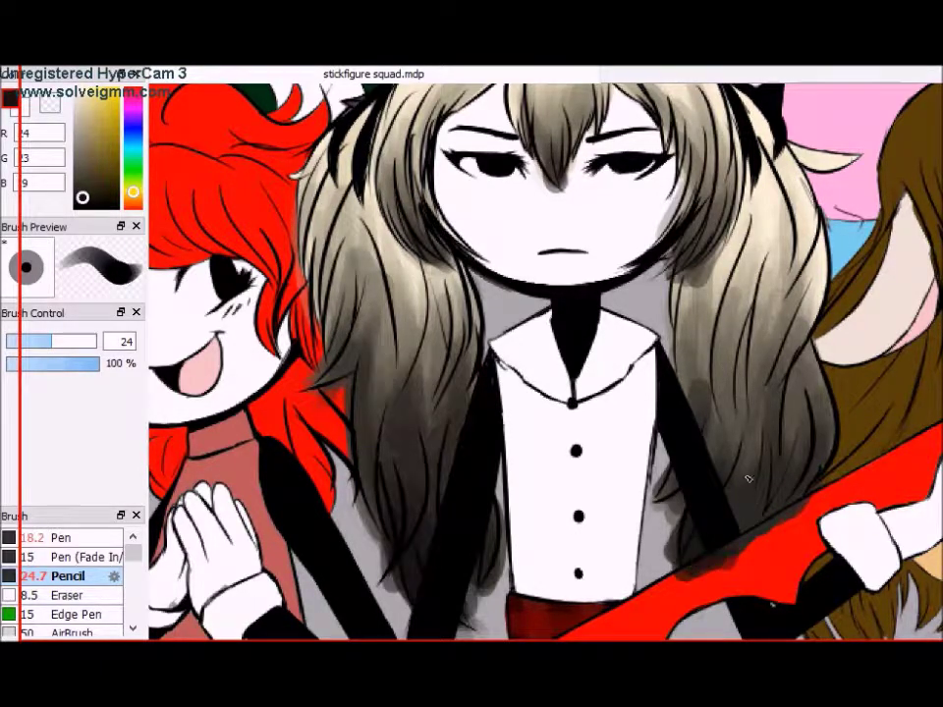
- Blacken the ends of both ponytails with near-black (8, 7, 6)
left_click_drag(496, 344, 487, 398)
left_click_drag(589, 368, 560, 413)
left_click_drag(727, 516, 688, 580)
- Clean the dark shading spill around the ponytail ends off the background and the red blade with an 8.1 wide brush
scroll(452, 562, "down", 2)
key("bracketleft")
key("bracketleft")
key("bracketleft")
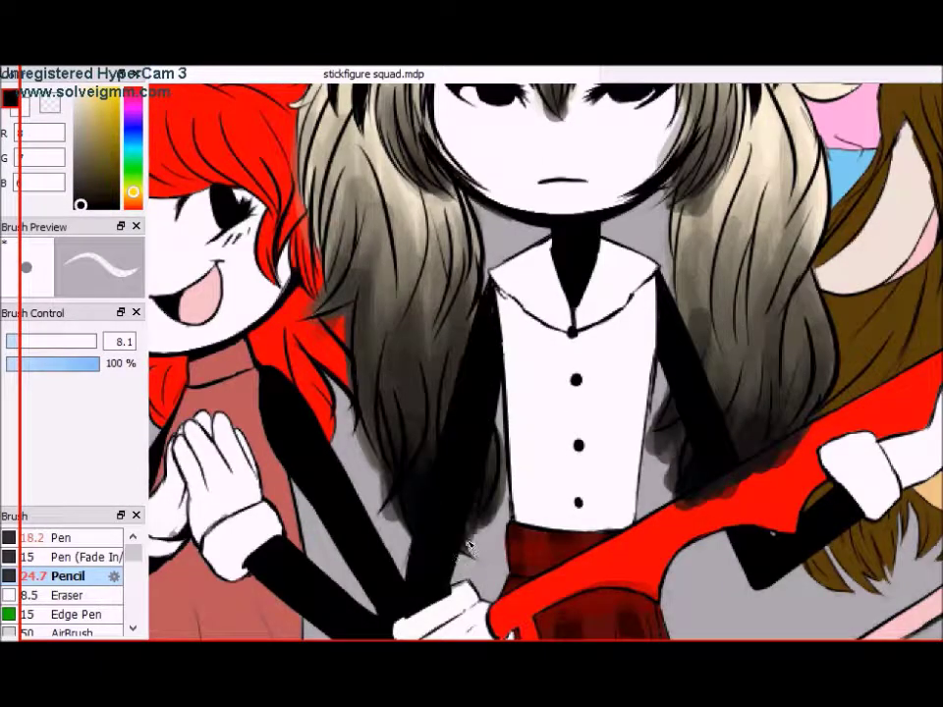
key("ctrl+z")
key("ctrl+z")
key("ctrl+z")
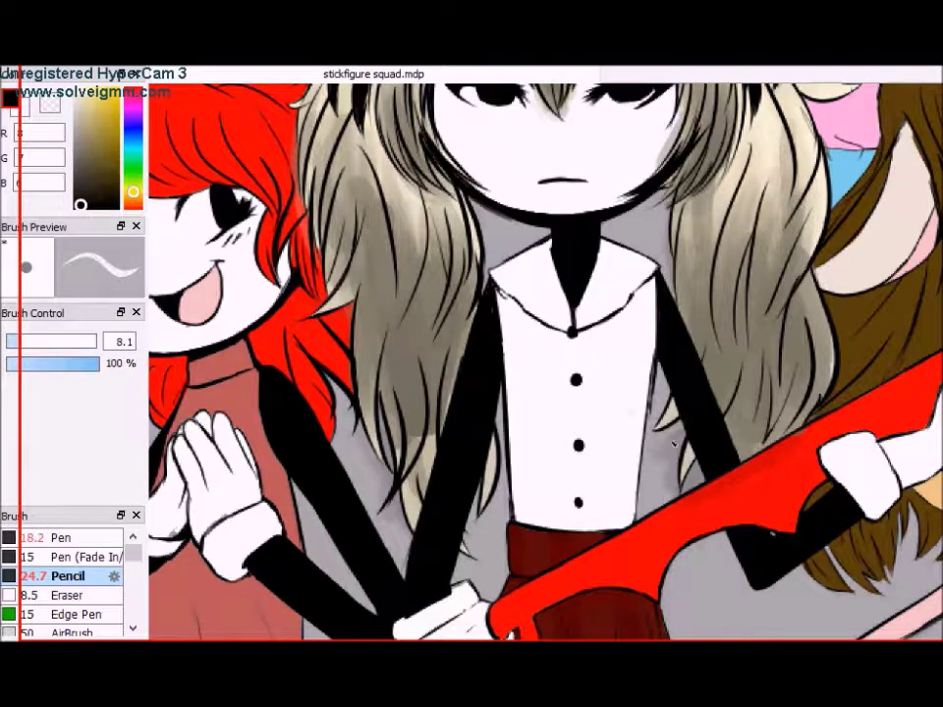
key("ctrl+y")
key("ctrl+y")
key("ctrl+y")
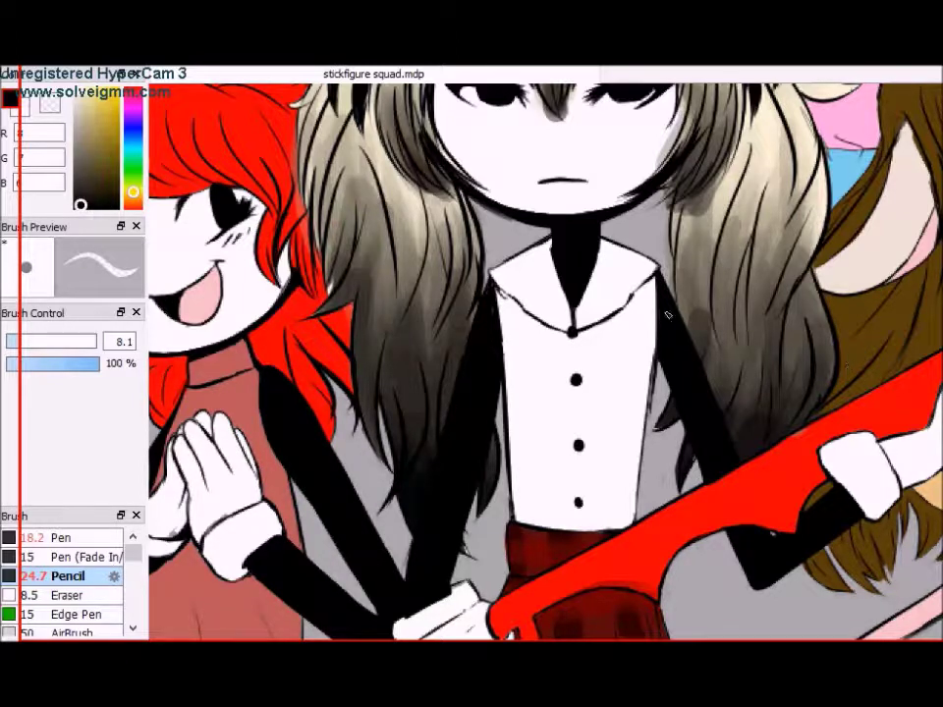
- Sample white (255, 255, 255) and cover the grey shading spill on the face below the fringe tip and beside the cheek
scroll(676, 319, "up", 3)
left_click(652, 227, "alt")
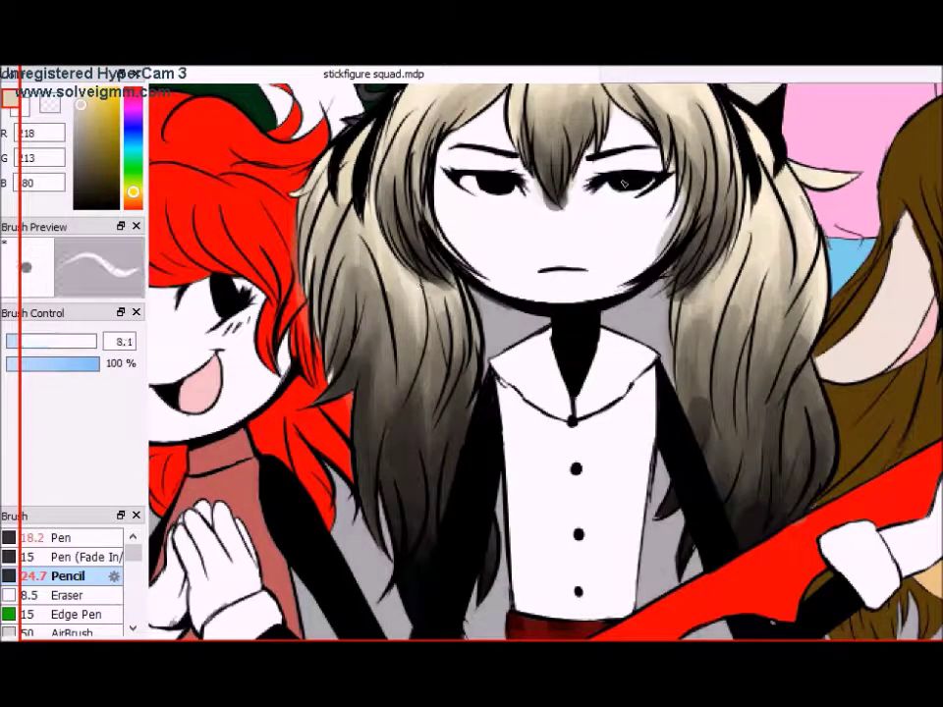
left_click(505, 179, "alt")
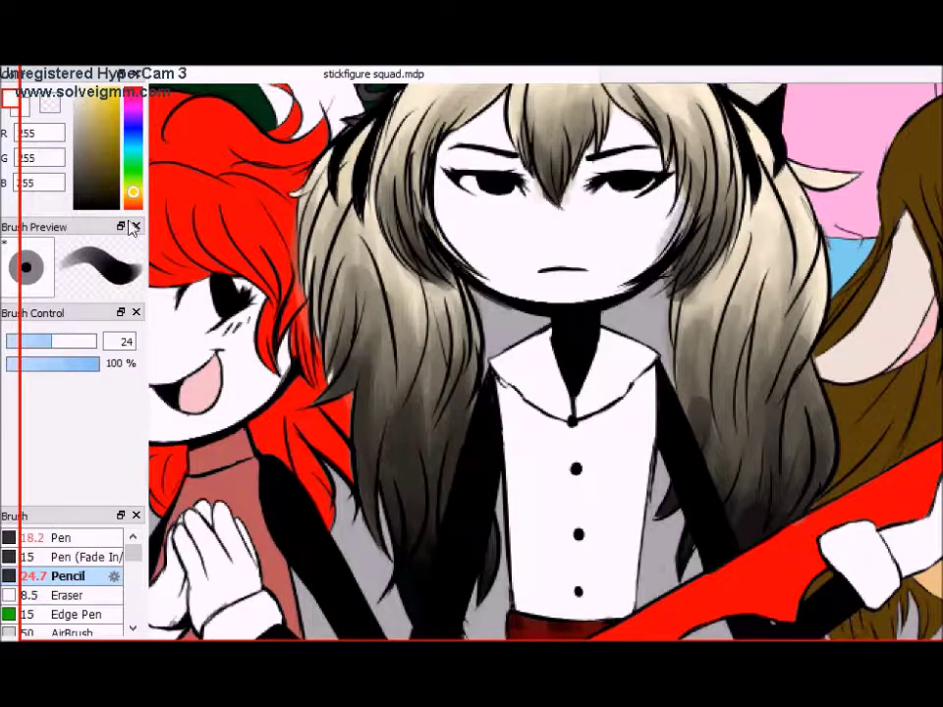
key("n")
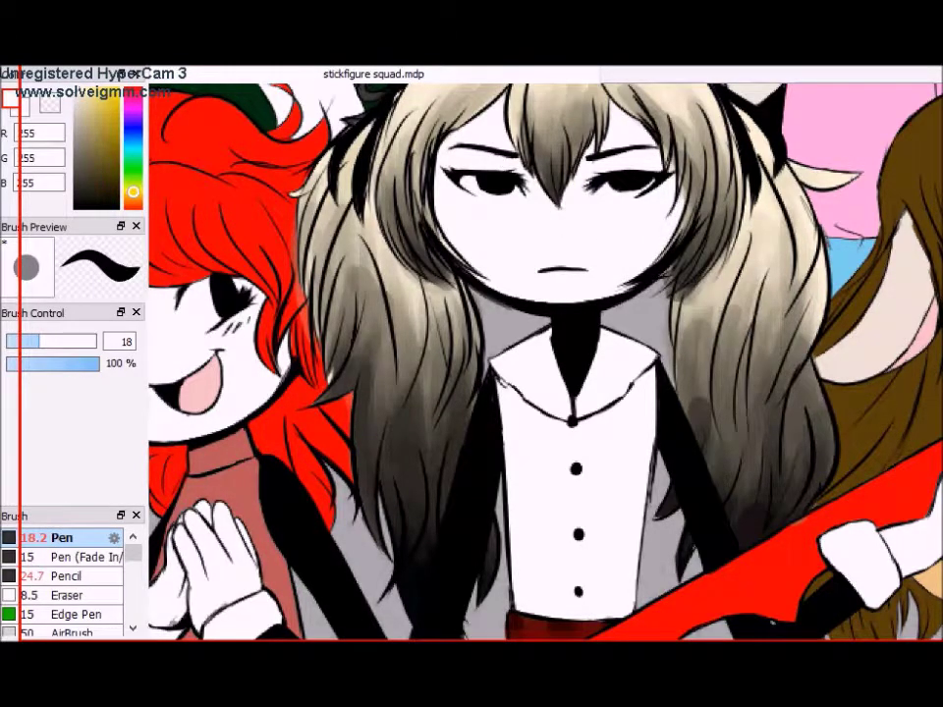
- Shade the red-haired girl's hair with darker red (192, 0, 0) using the Pencil at width 24
scroll(540, 364, "down", 5)
scroll(540, 364, "up", 5)
scroll(540, 363, "left", 5)
left_click(436, 314, "alt")
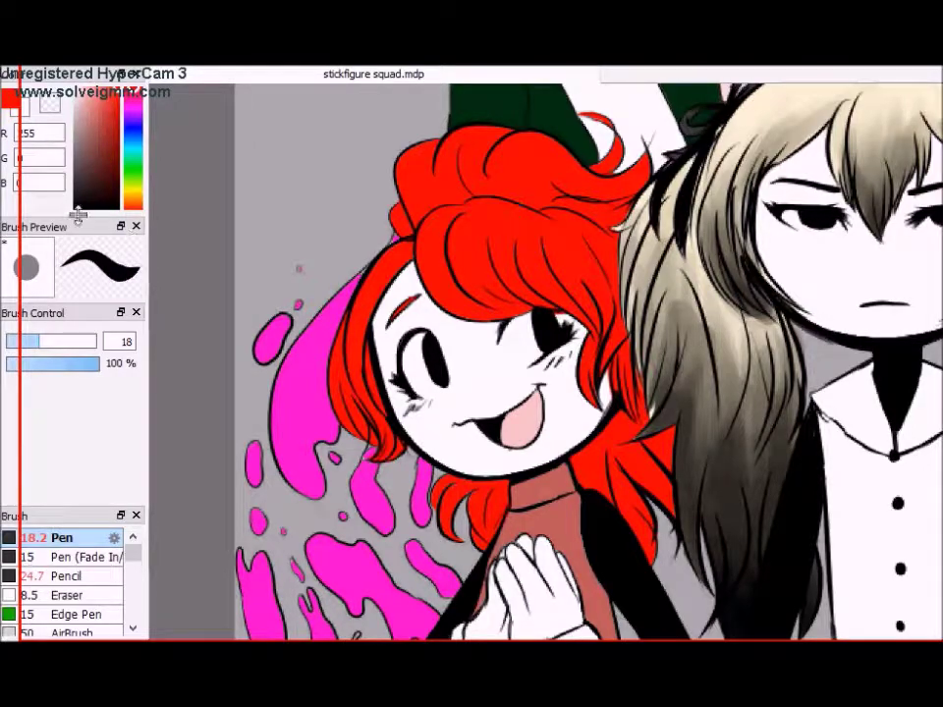
left_click(116, 116)
key("b")
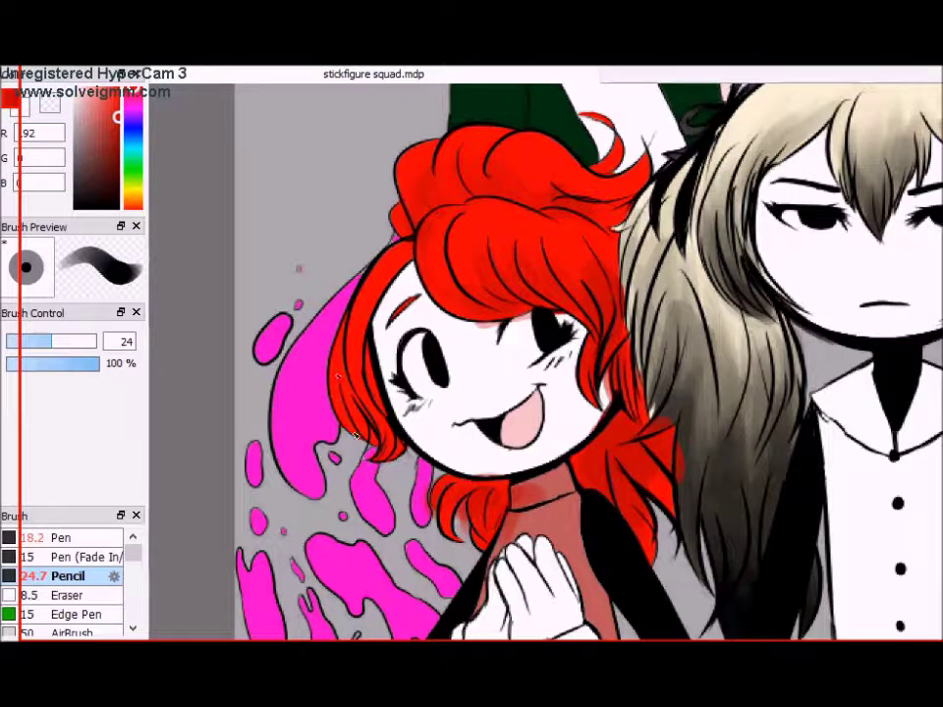
left_click_drag(338, 377, 265, 295)
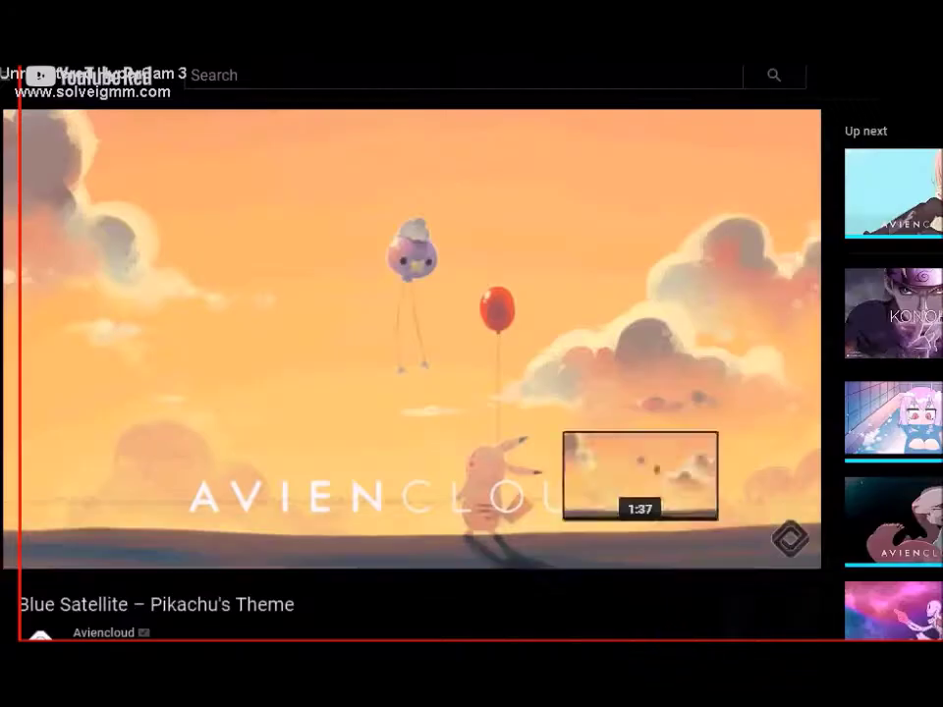
- Clean the red shading spill and retouch the neighbouring ponytail's covered strand with dark grey (50, 48, 41) at width 12.6
mouse_move(617, 650)
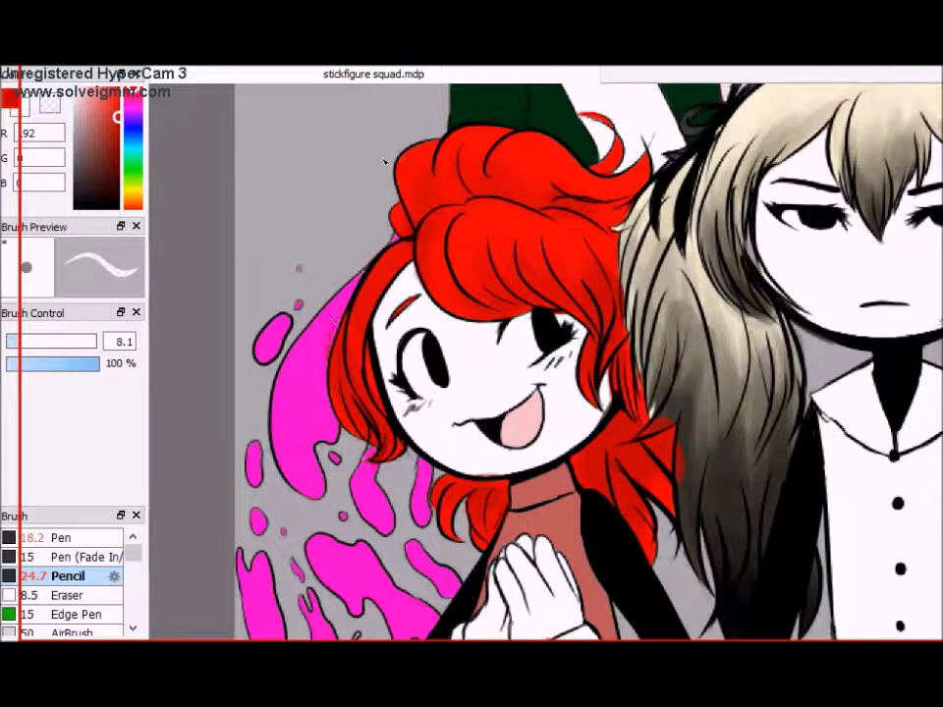
left_click(681, 493, "alt")
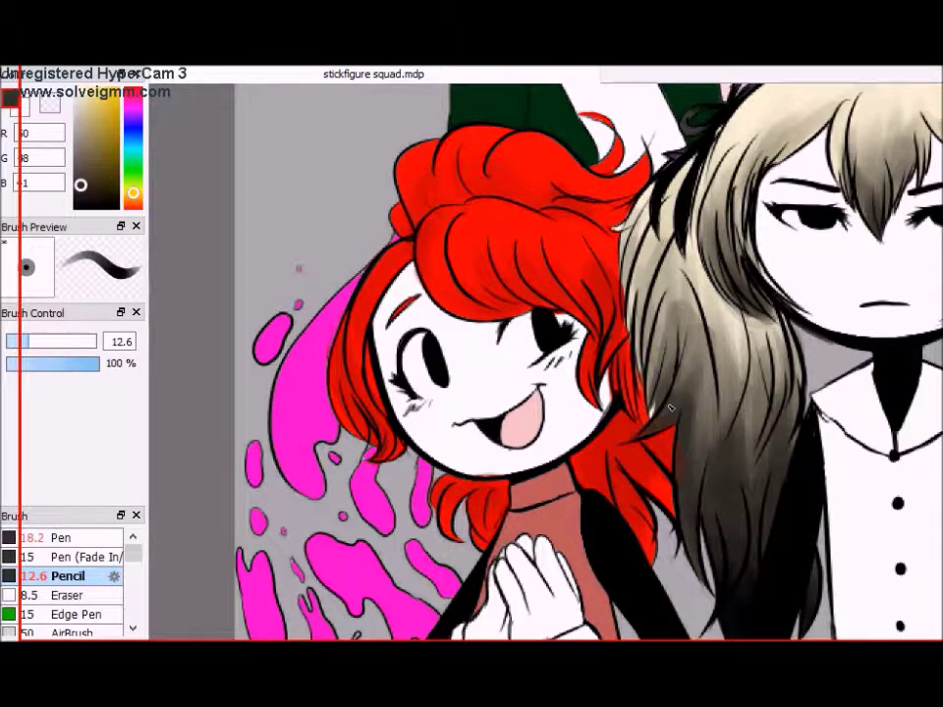
- Add light red (255, 99, 99) highlights to the red-haired girl's hair with the Pencil at width 22
left_click(491, 257, "alt")
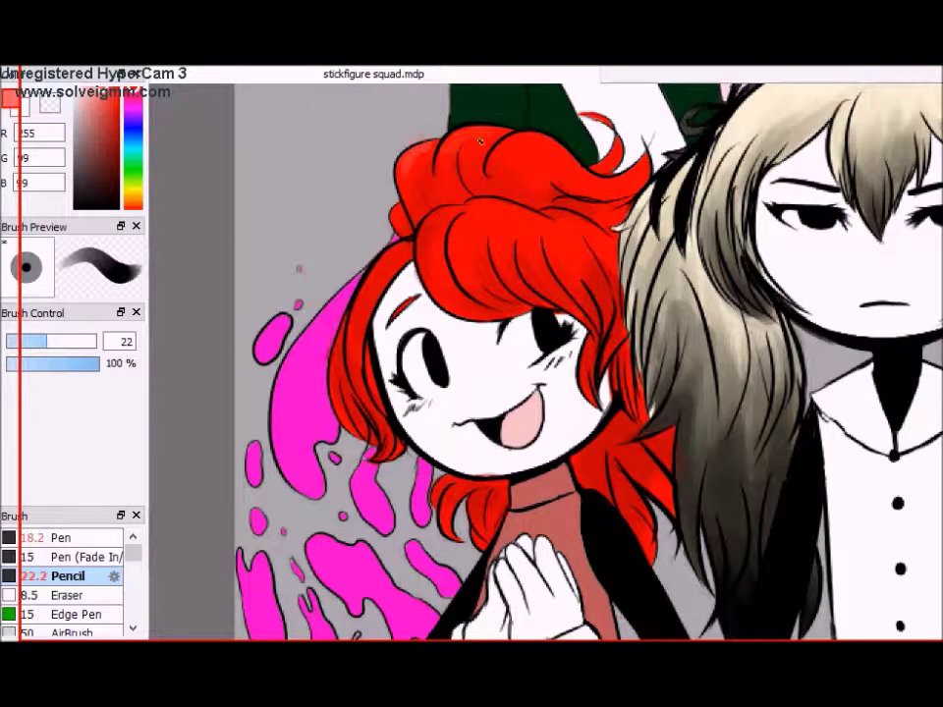
scroll(383, 177, "up", 3)
- Shade the folds and skirt of the red-haired girl's dress with muted red (144, 76, 76) at width 22
scroll(882, 381, "down", 7)
left_click(94, 140)
left_click_drag(462, 447, 352, 506)
left_click_drag(518, 398, 516, 488)
mouse_move(461, 462)
left_mouse_down()
mouse_move(564, 514)
mouse_move(394, 506)
mouse_move(352, 492)
left_mouse_up()
left_click_drag(602, 538, 529, 532)
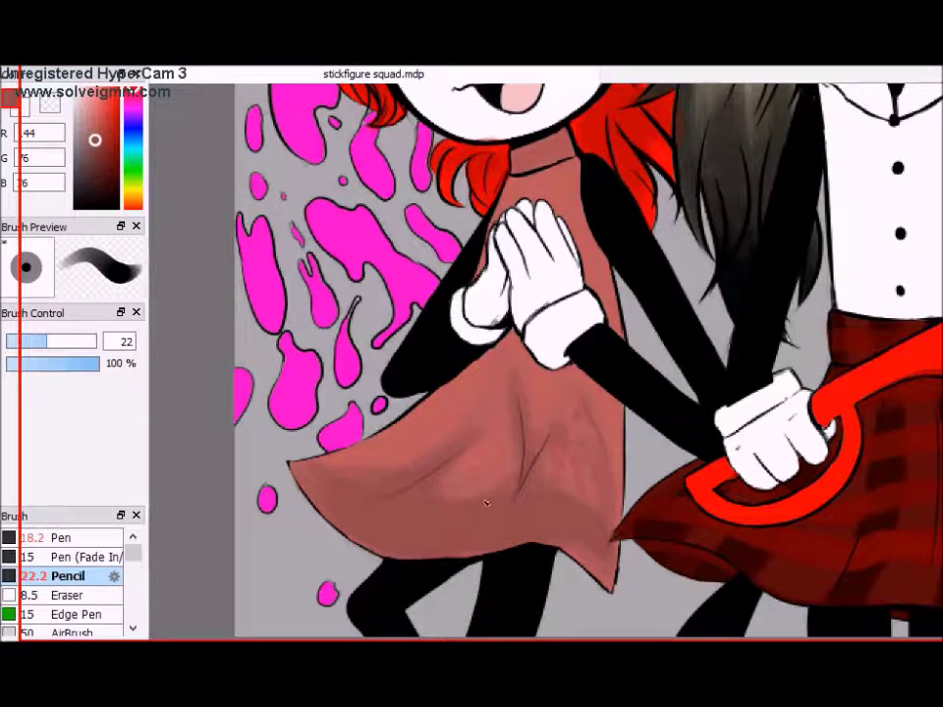
mouse_move(485, 503)
left_mouse_down()
mouse_move(506, 417)
mouse_move(565, 425)
left_mouse_up()
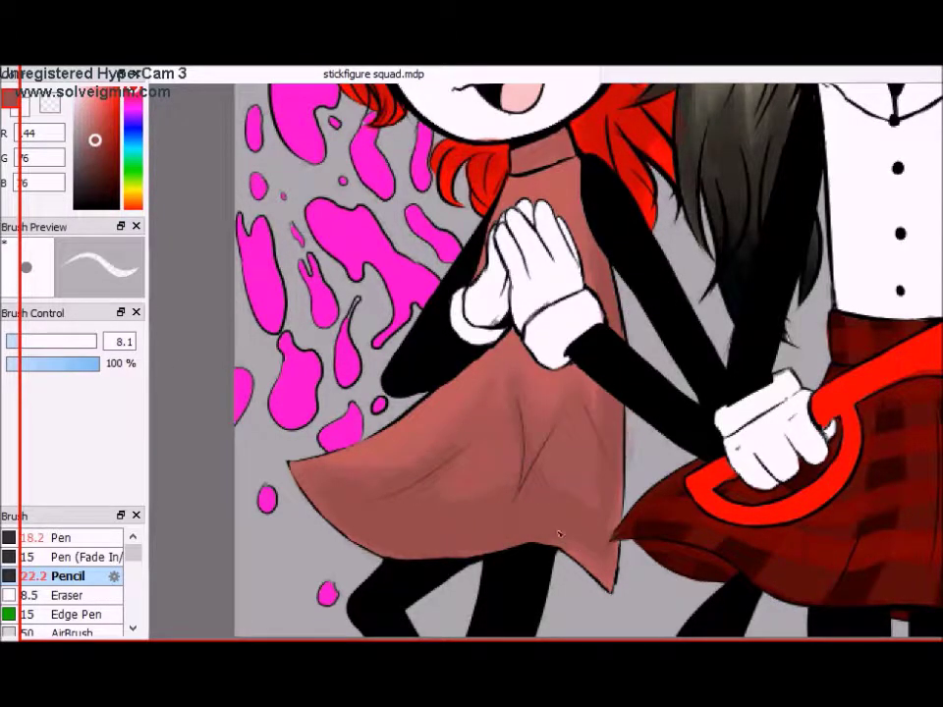
- Deepen the dress shading toward the hem with (120, 64, 64) and erase the spill along its edge at width 8.1
scroll(576, 462, "down", 3)
key("e")
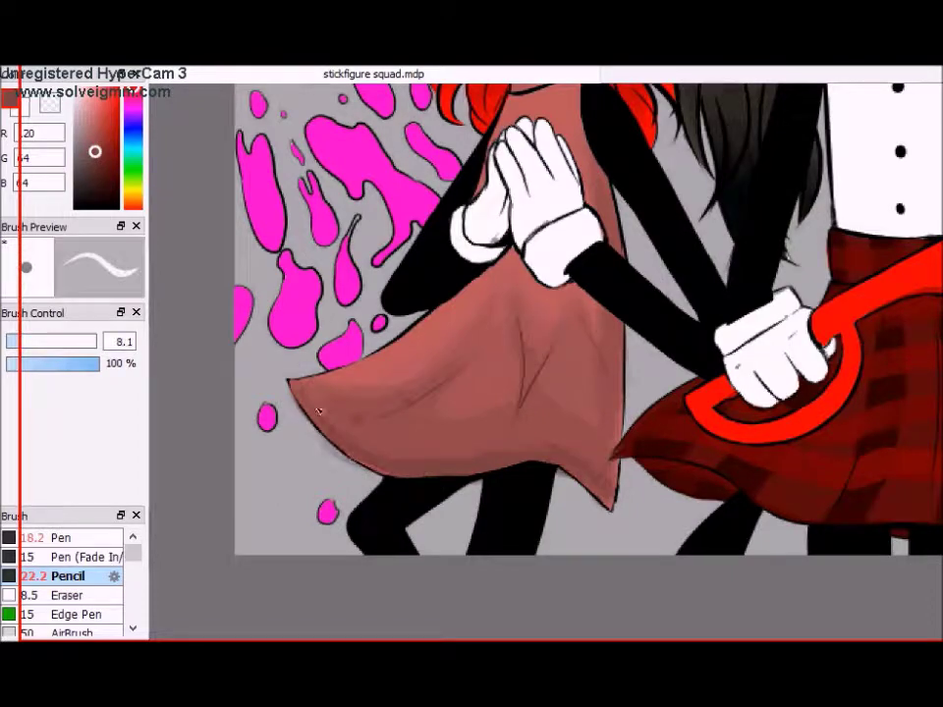
- Shade the green coat's folds with very dark green (6, 26, 7) at width 22 and erase the spill over the red hair
scroll(582, 468, "up", 10)
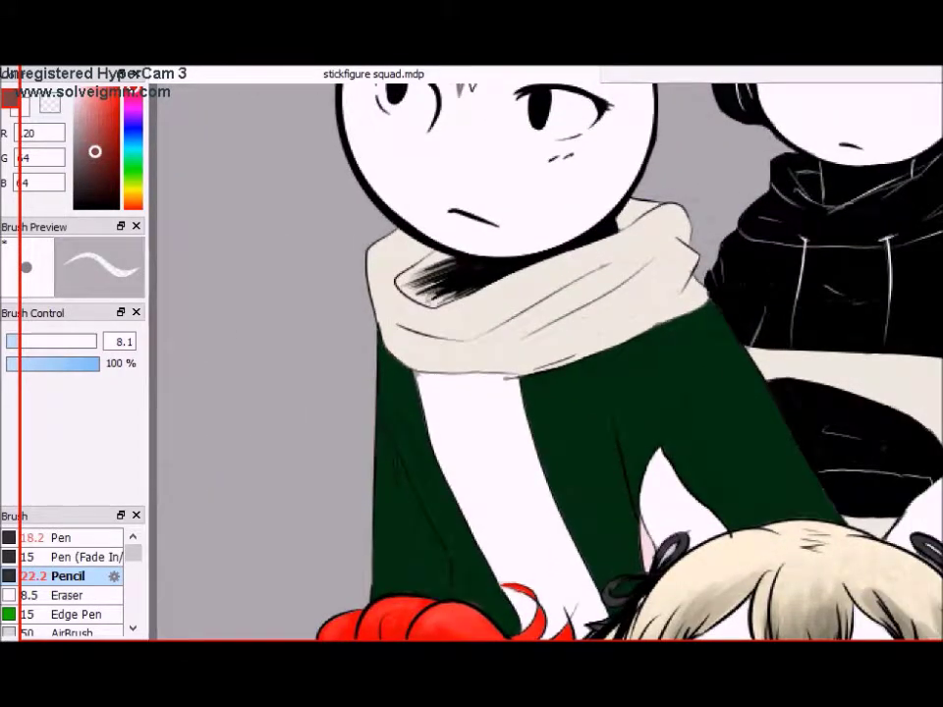
key("e")
left_click(630, 506, "alt")
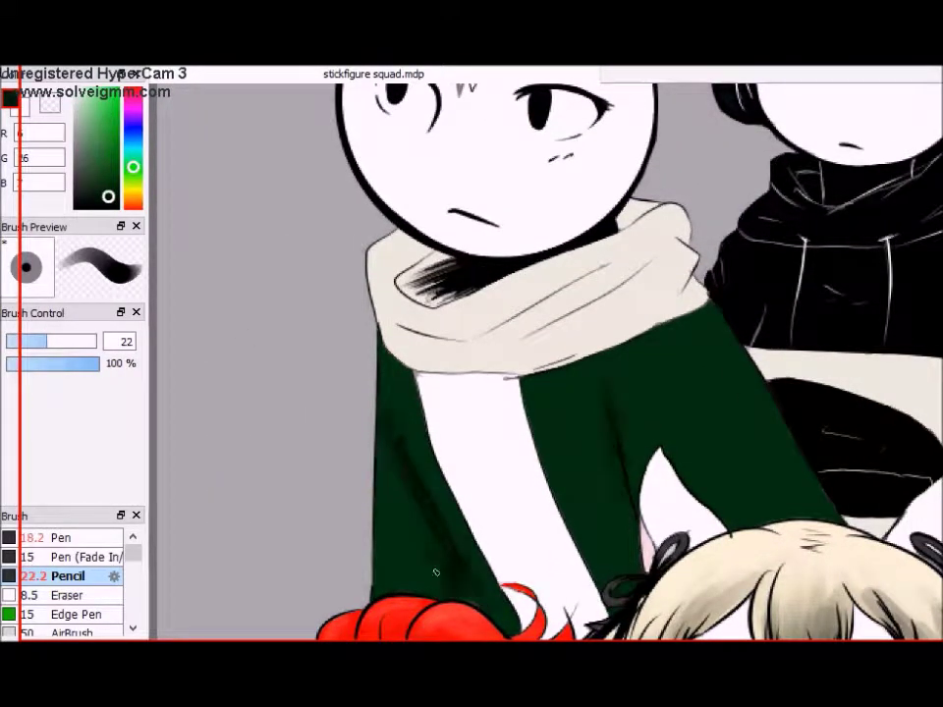
scroll(435, 575, "down", 3)
key("e")
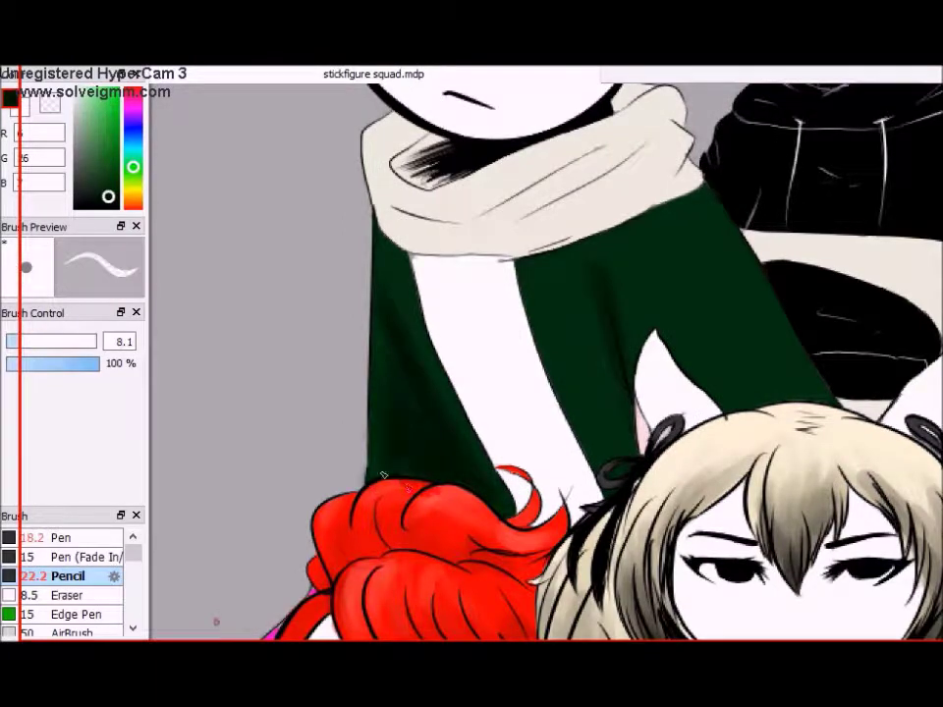
key("e")
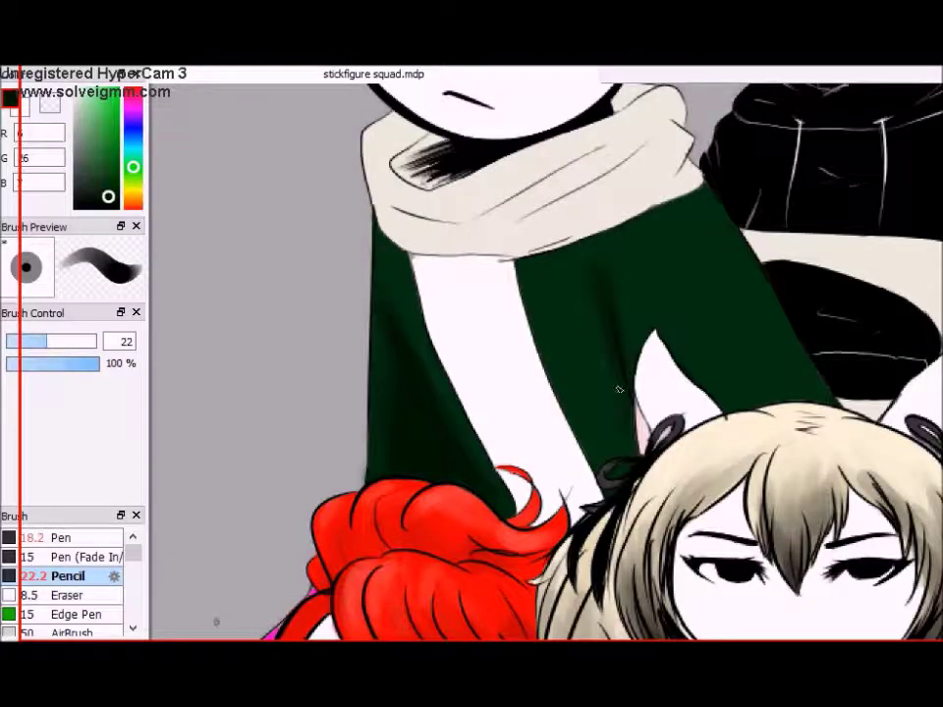
- Shade the white stripe of the green coat with light grey (208, 208, 208) and the scarf folds with beige (224, 212, 178)
key("x")
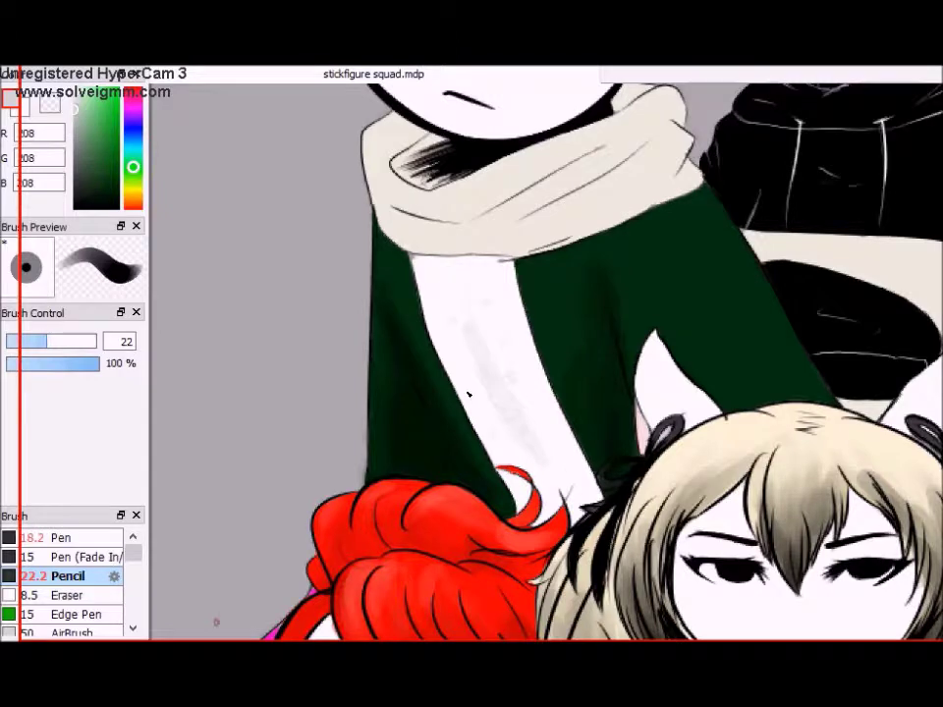
scroll(454, 320, "up", 4)
left_click(624, 326, "alt")
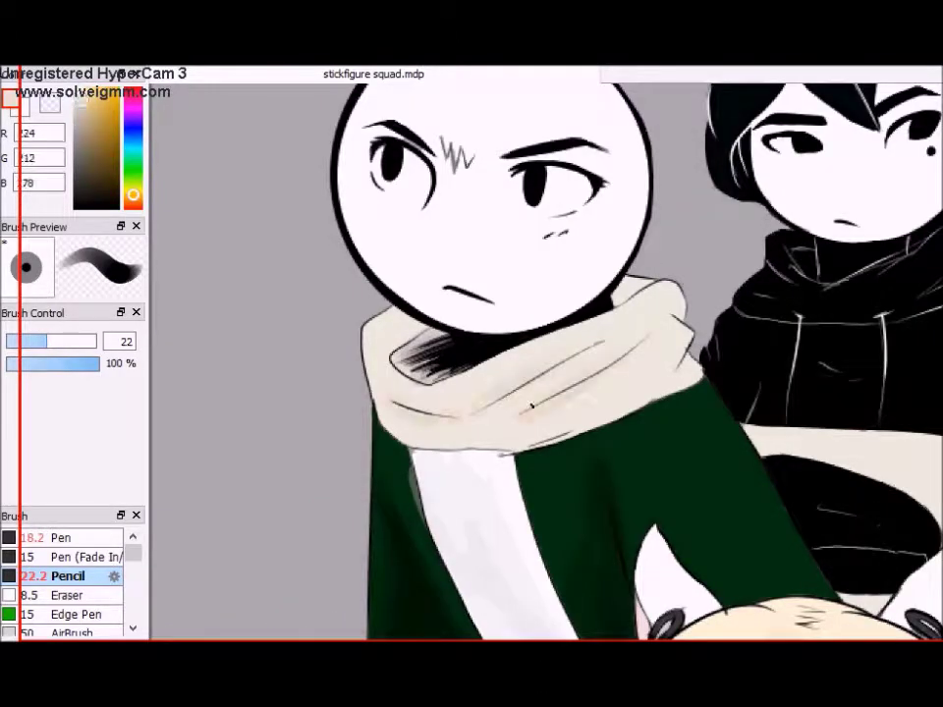
- Shade the scarf's long end in front of the black hoodie with beige (224, 212, 178), deepened with (202, 187, 144) at width 18
scroll(374, 246, "down", 3)
scroll(373, 246, "right", 5)
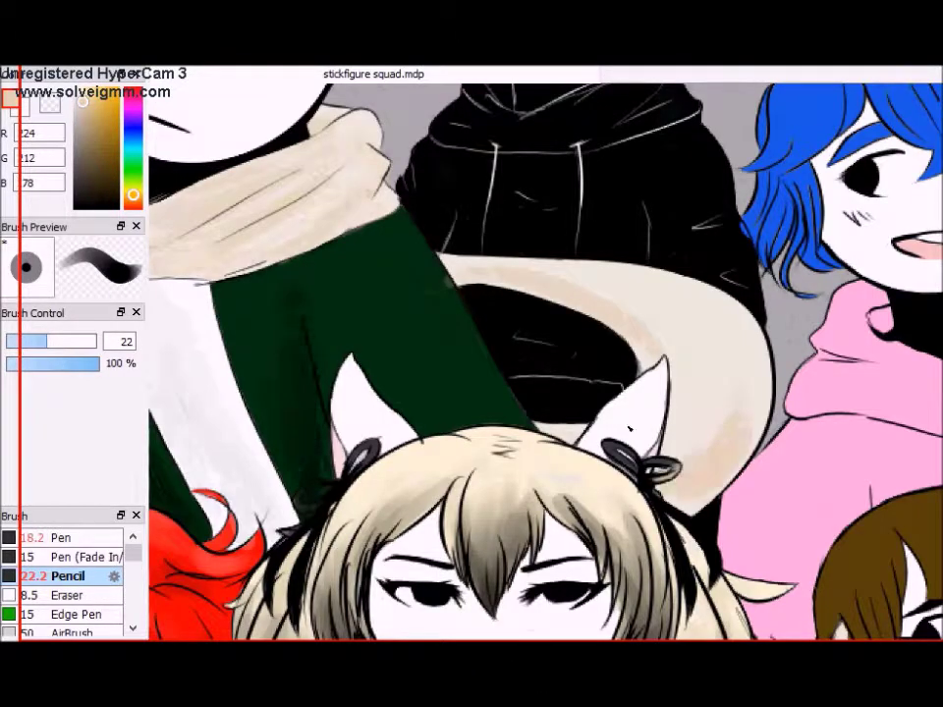
key("bracketleft")
key("bracketleft")
key("bracketleft")
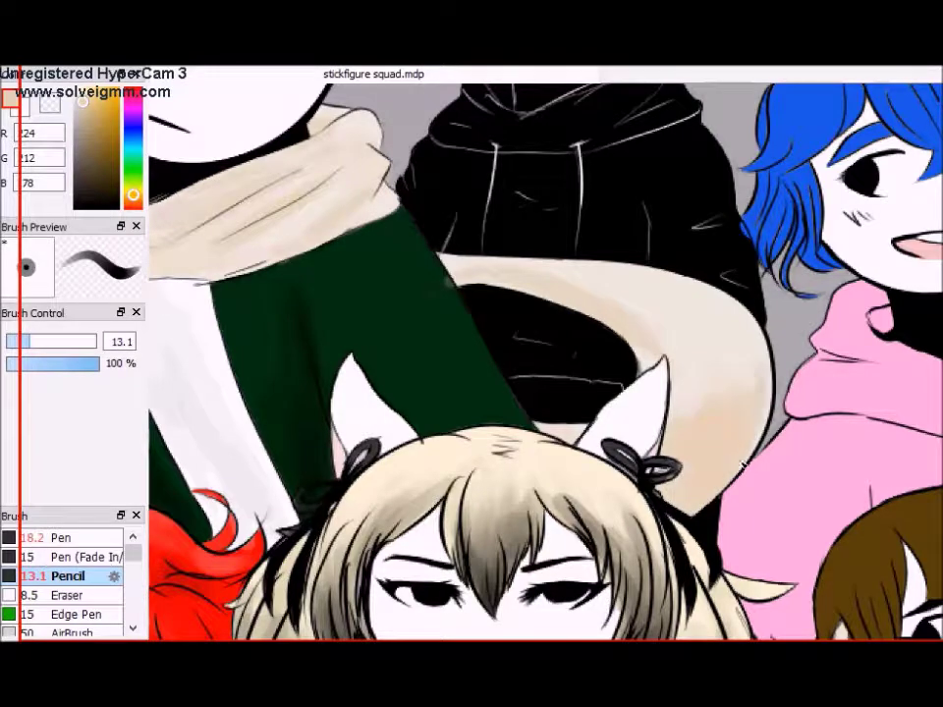
key("bracketright")
left_click(130, 170)
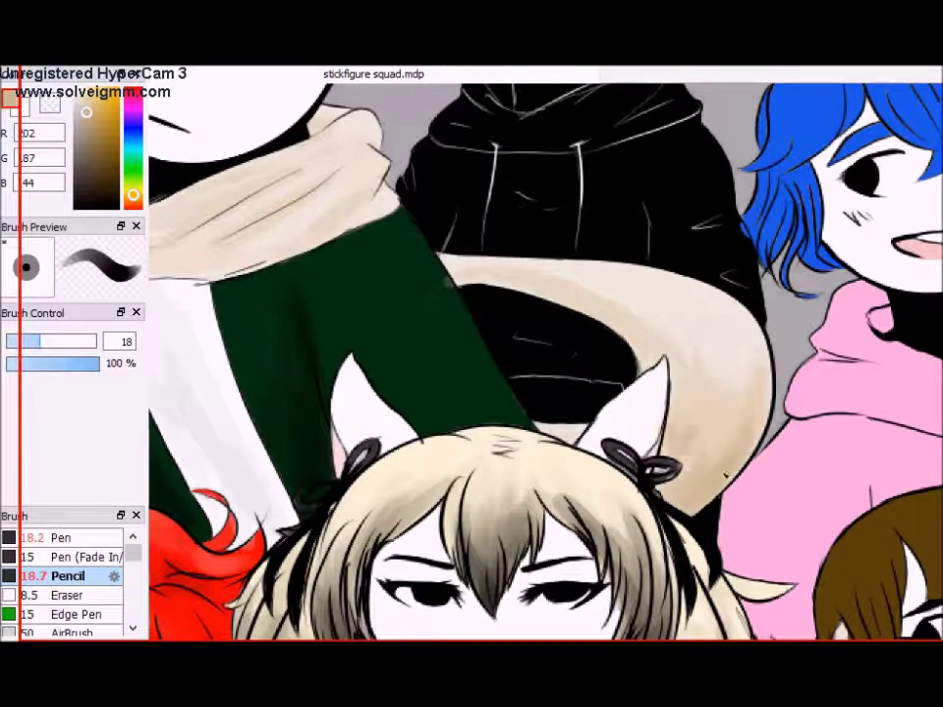
- Shade the pink splashes behind the red-haired girl with (255, 0, 142), light pink (255, 125, 197) and red (255, 0, 0) at width 18
scroll(541, 364, "down", 5)
scroll(540, 363, "left", 3)
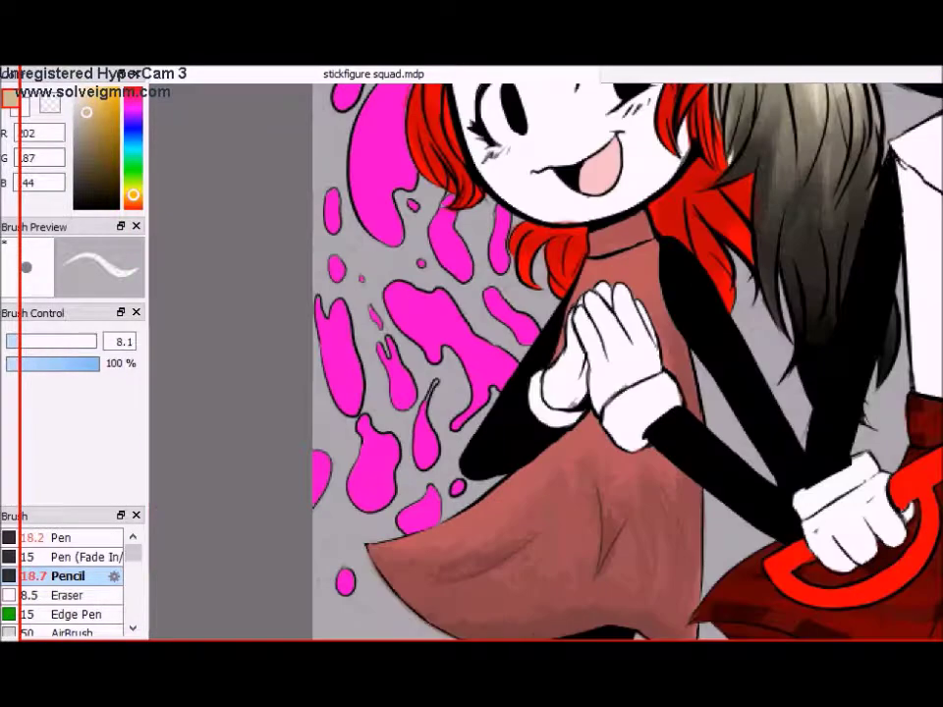
left_click(408, 311, "alt")
scroll(423, 522, "up", 3)
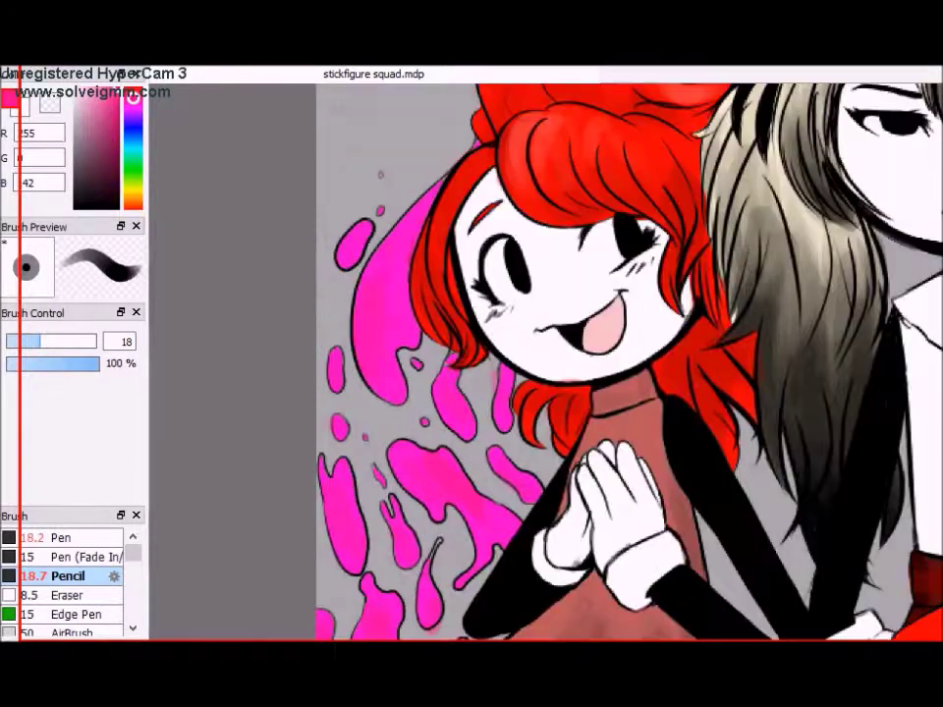
left_click(434, 196, "alt")
scroll(337, 349, "down", 3)
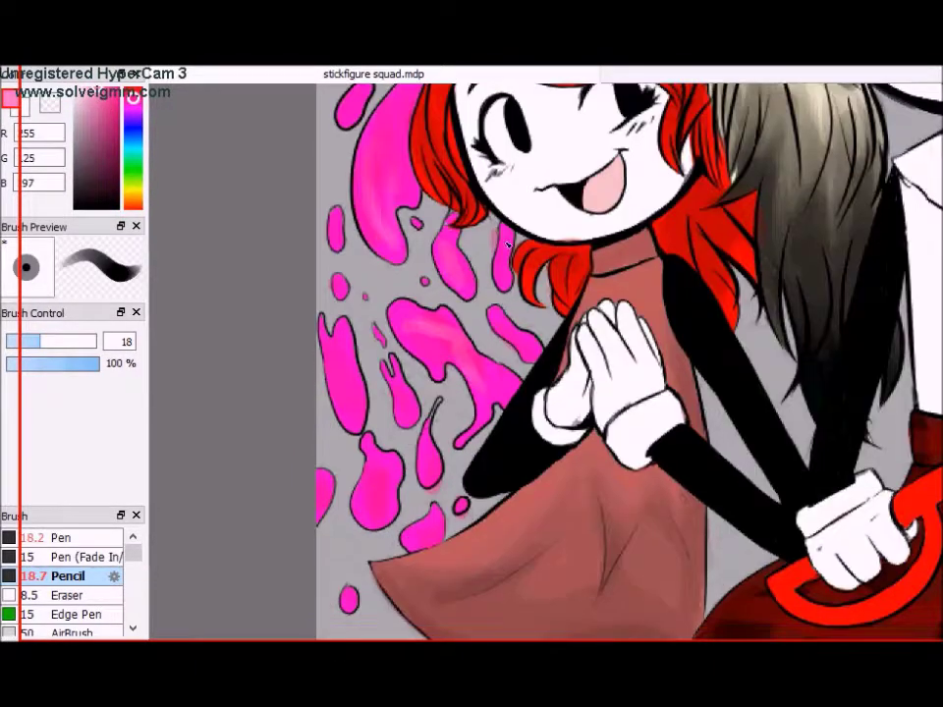
left_click(142, 100)
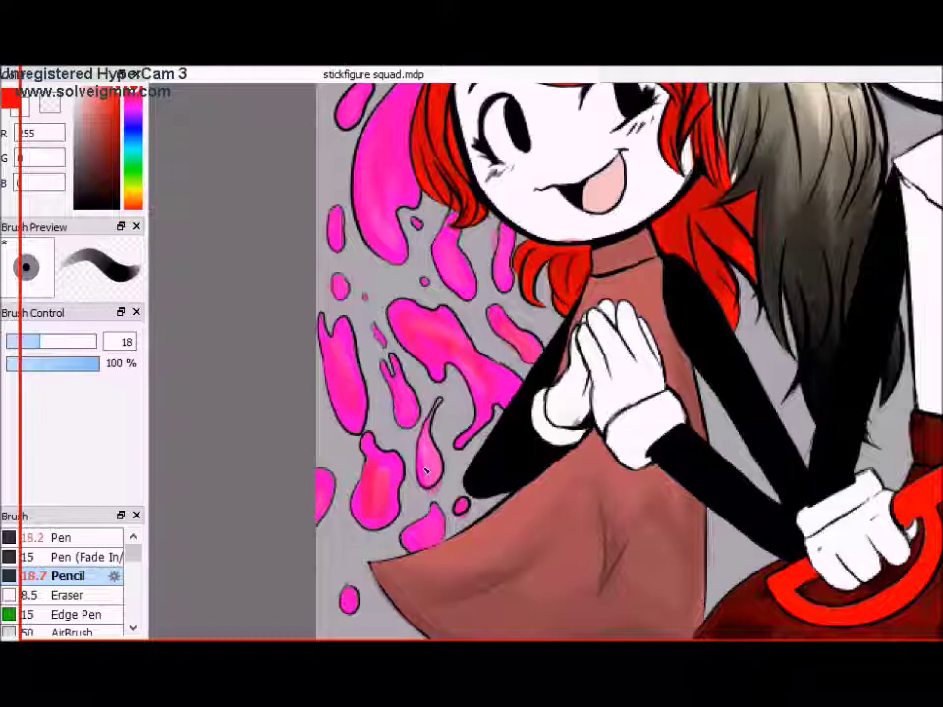
scroll(478, 383, "up", 2)
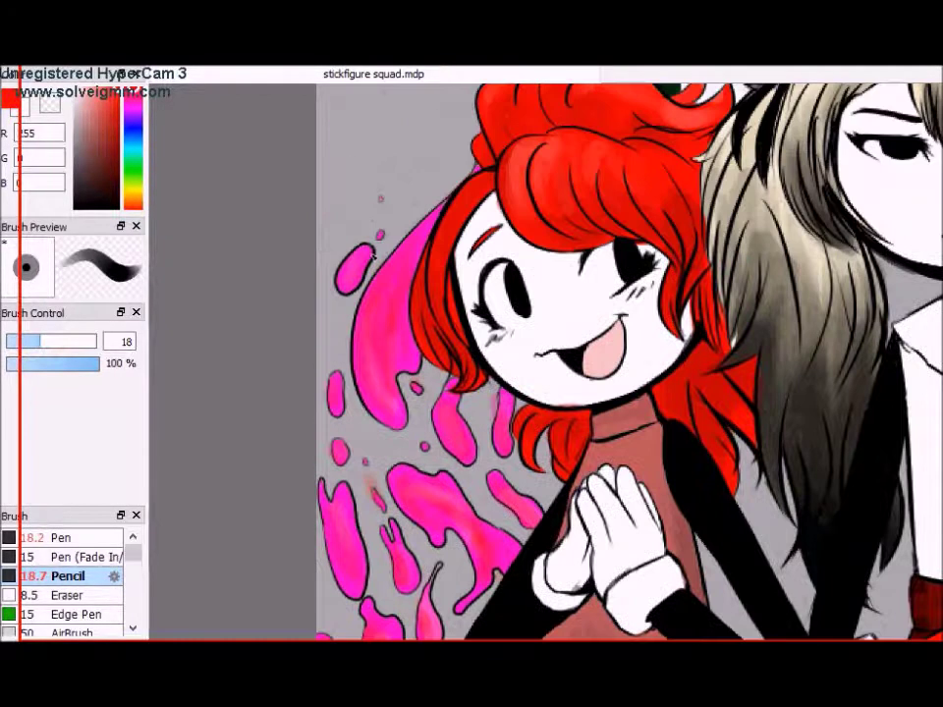
- Shade the brown-haired girl's fringe and long side strands with dark brown (62, 40, 0) using the Pencil at width 18
scroll(478, 383, "down", 5)
scroll(479, 383, "up", 5)
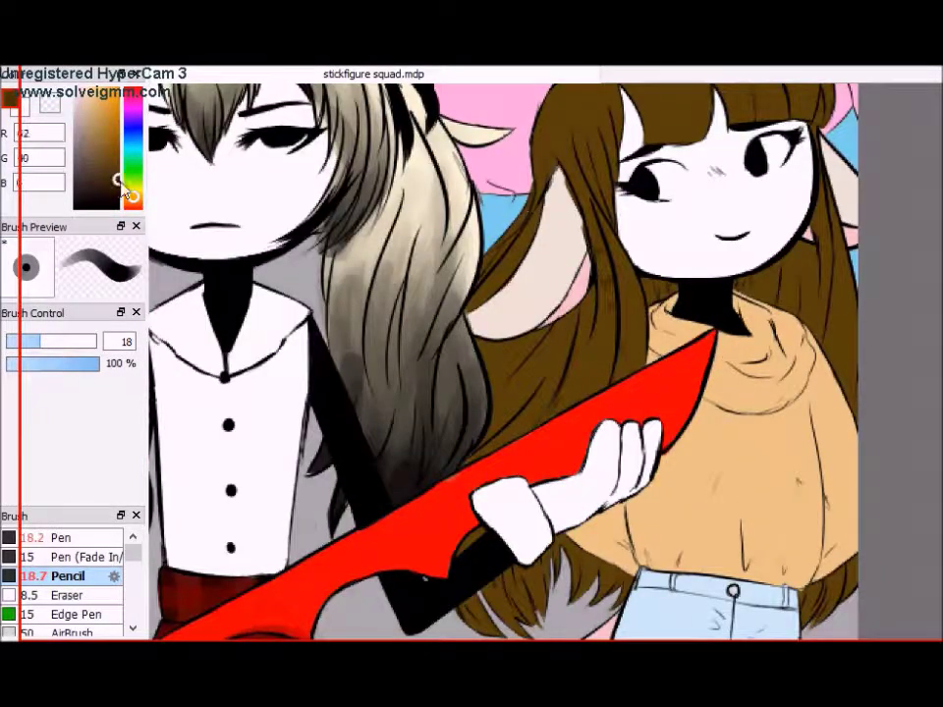
left_click_drag(575, 118, 590, 226)
left_click_drag(570, 167, 605, 245)
left_click_drag(588, 193, 606, 228)
left_click_drag(619, 168, 638, 271)
mouse_move(553, 165)
left_mouse_down()
mouse_move(589, 236)
mouse_move(599, 285)
left_mouse_up()
scroll(589, 363, "down", 3)
left_click_drag(535, 373, 605, 422)
scroll(701, 437, "up", 6)
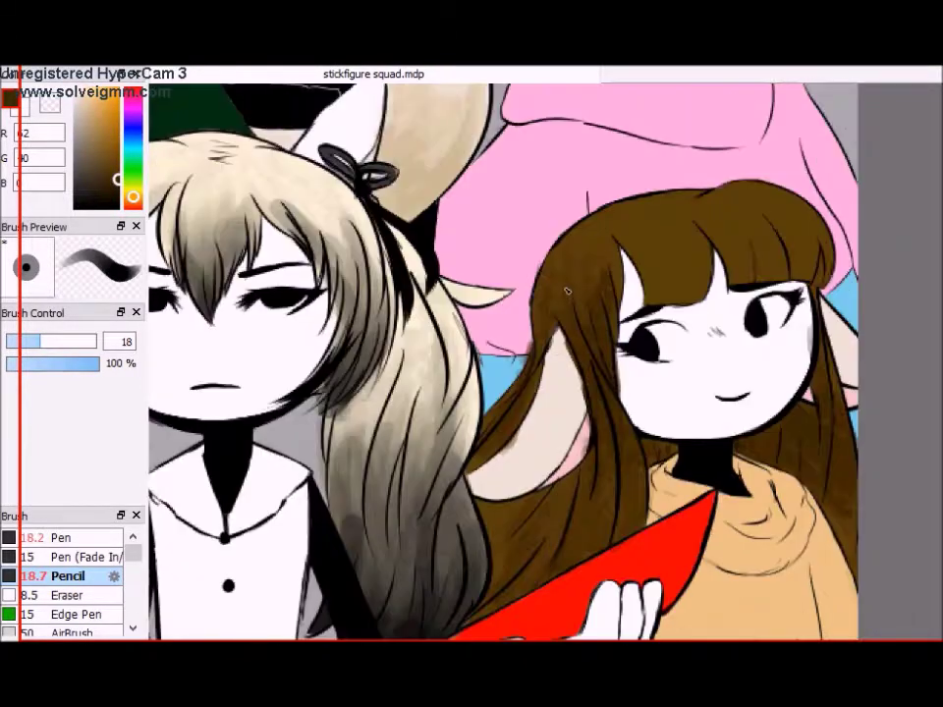
left_click_drag(629, 196, 589, 196)
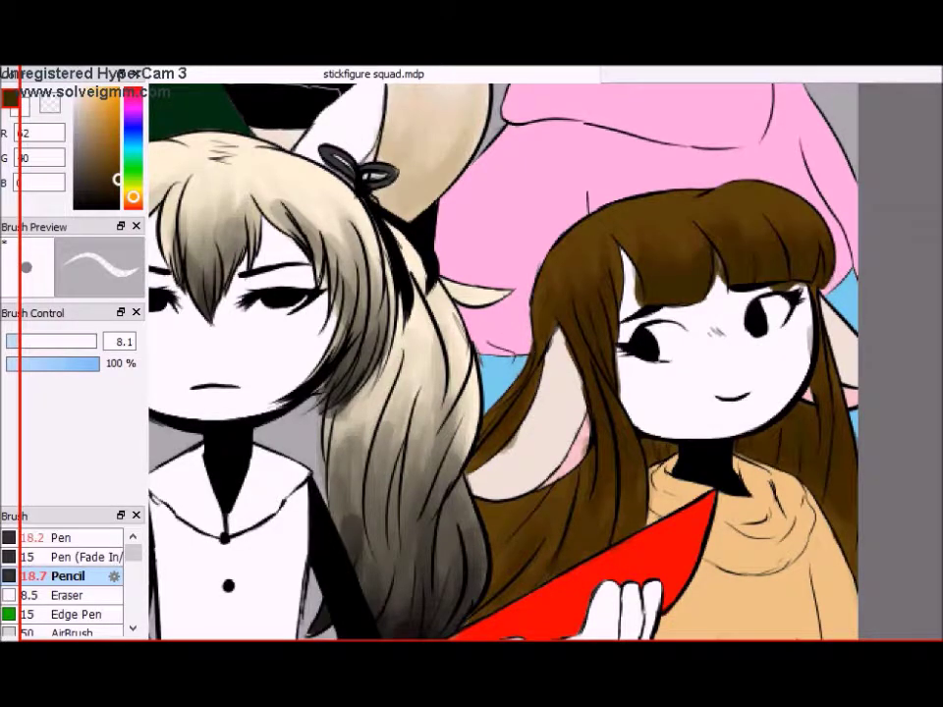
- Shade the brown hair ends around the sweater hem with dark brown and clear the spill off the sweater and background
scroll(503, 360, "down", 2)
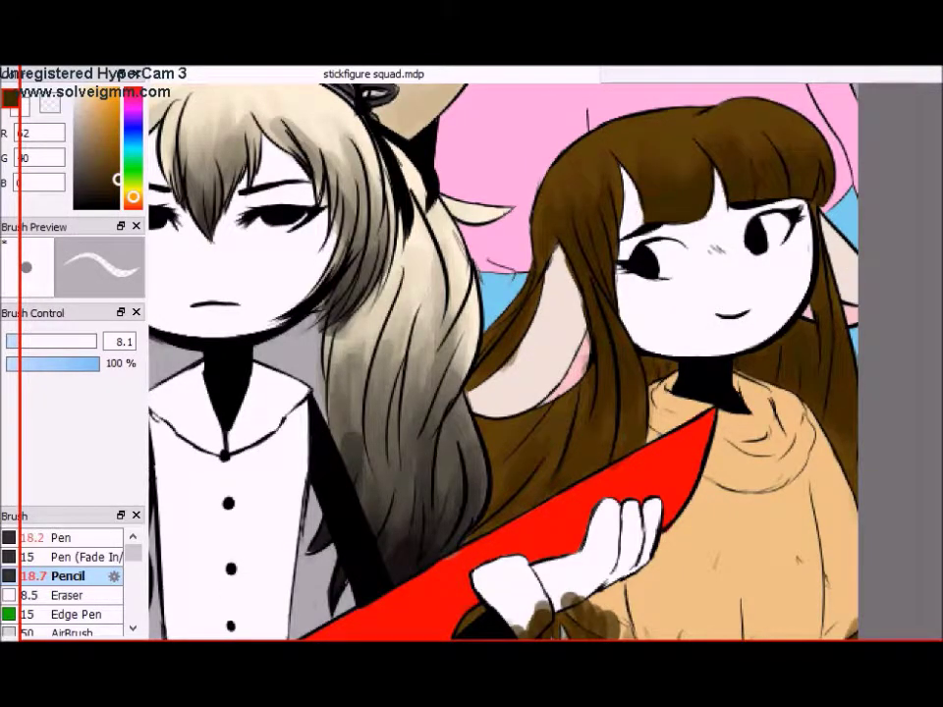
scroll(542, 421, "down", 4)
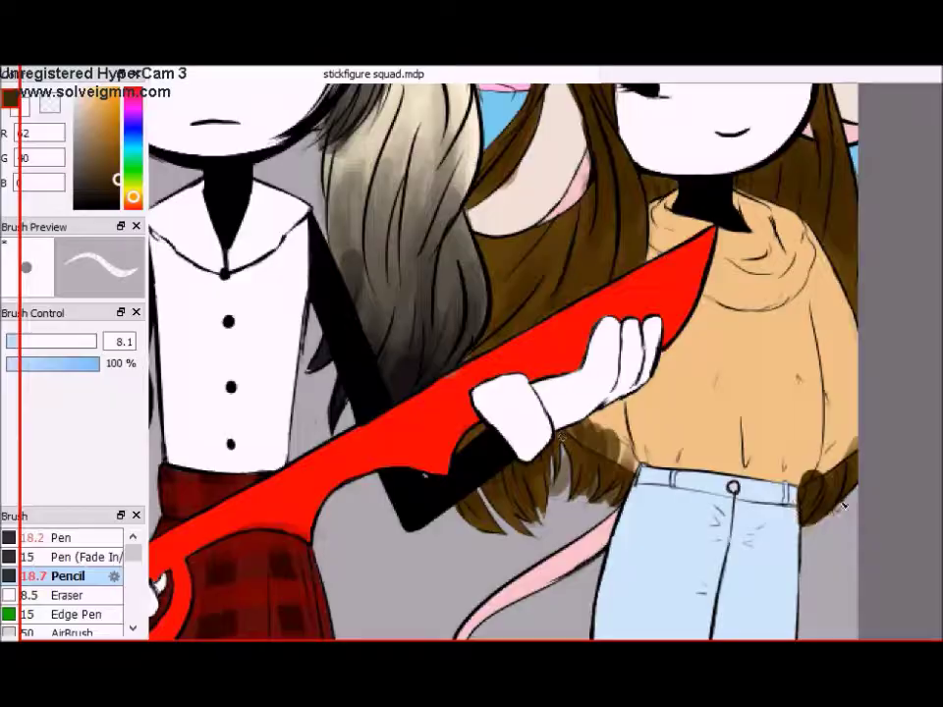
key("ctrl+z")
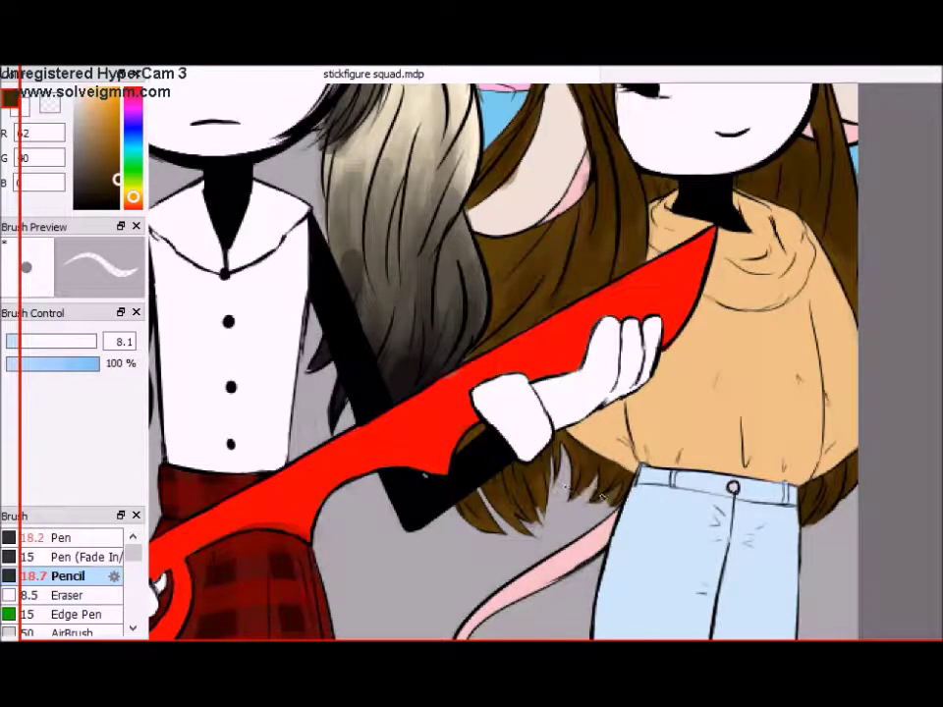
- Add lighter brown (134, 87, 0) highlights to the brown hair at width 18 and erase the spill on the red blade
scroll(541, 393, "up", 4)
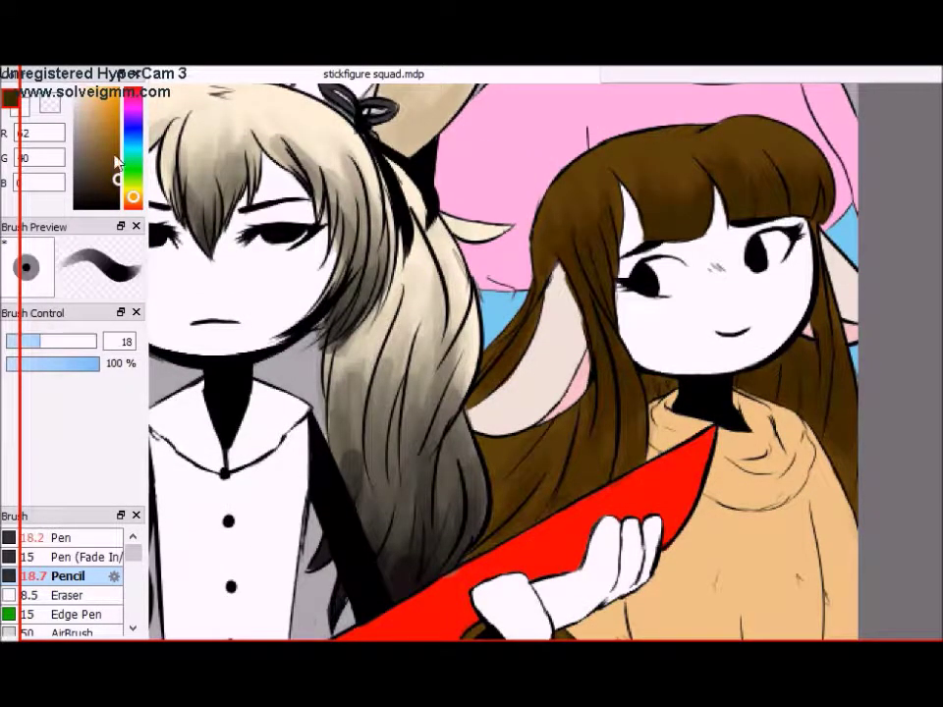
left_click(646, 180, "alt")
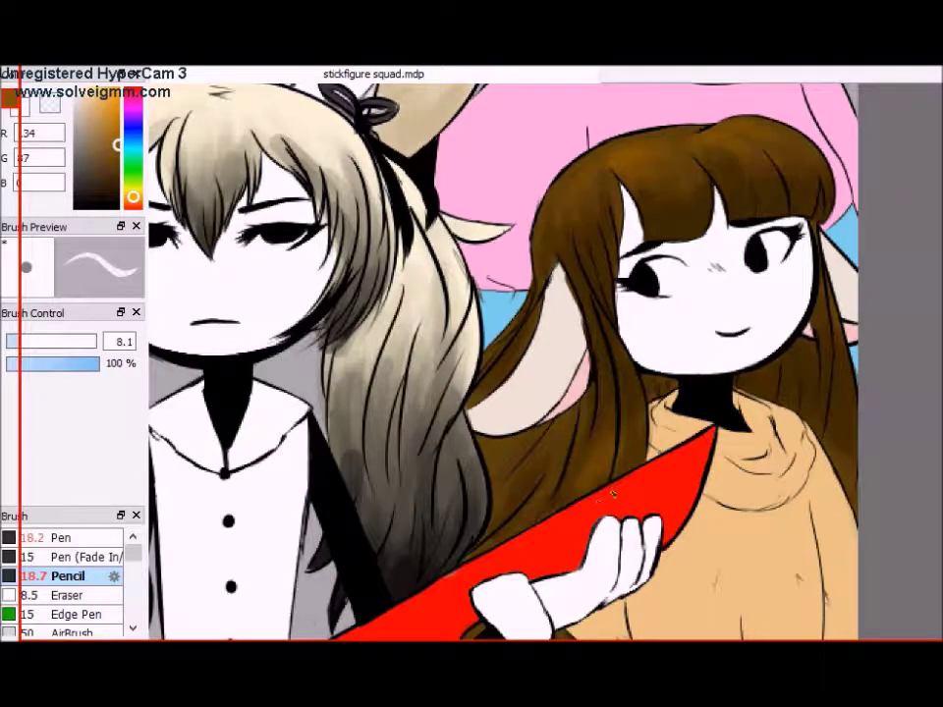
scroll(503, 362, "down", 3)
- Shade the folds of the brown-haired girl's orange sweater with darker tan (214, 172, 96) at width 18
scroll(504, 362, "up", 6)
scroll(503, 361, "up", 2)
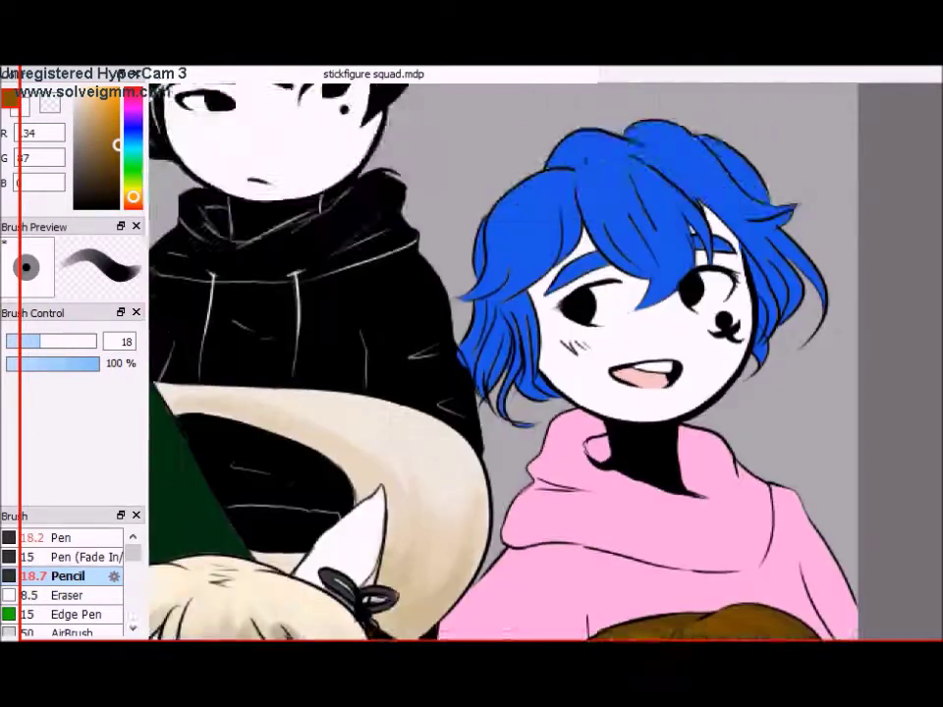
scroll(503, 362, "down", 6)
left_click(675, 236, "alt")
mouse_move(565, 330)
left_mouse_down()
mouse_move(615, 295)
mouse_move(724, 354)
left_mouse_up()
left_click_drag(632, 450, 699, 417)
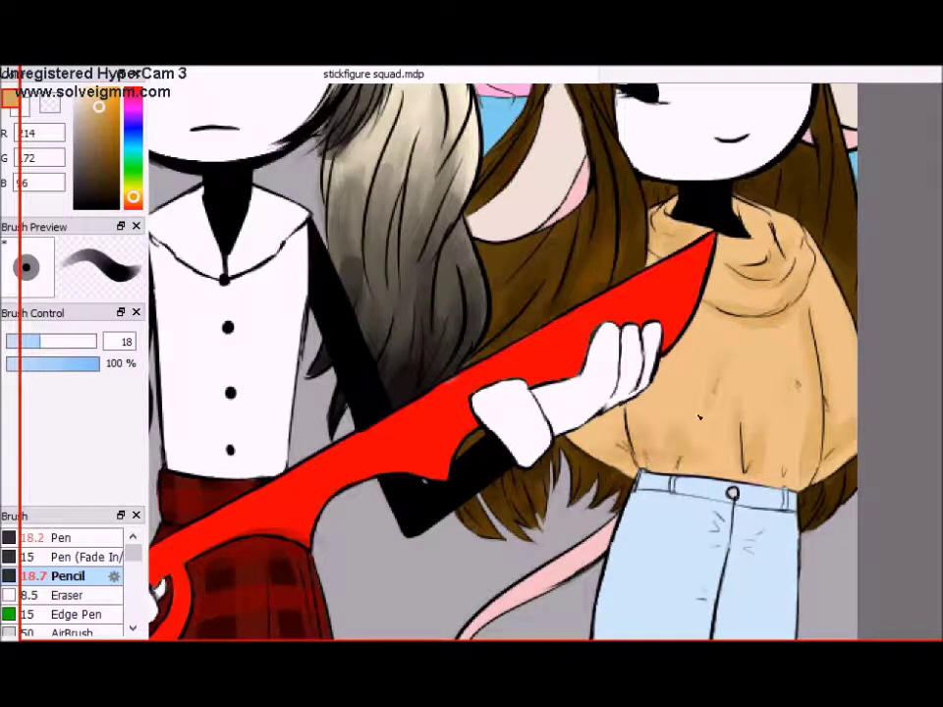
- Shade the creases and lower legs of the light blue jeans with (168, 210, 222) at width 18
left_click(688, 561, "alt")
scroll(503, 362, "down", 4)
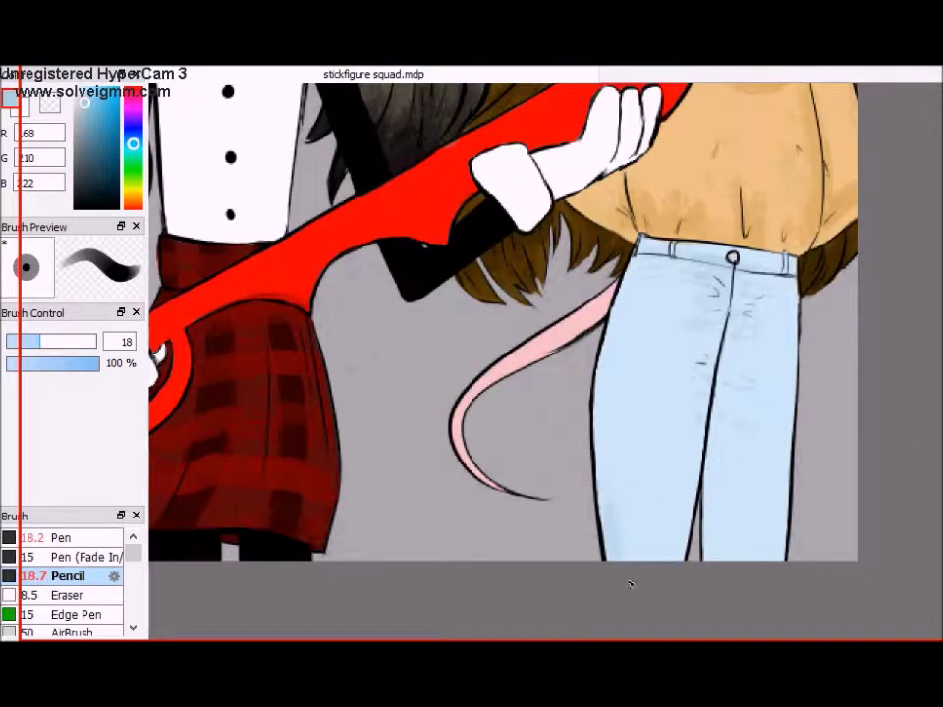
mouse_move(639, 526)
left_mouse_down()
mouse_move(735, 439)
mouse_move(615, 389)
left_mouse_up()
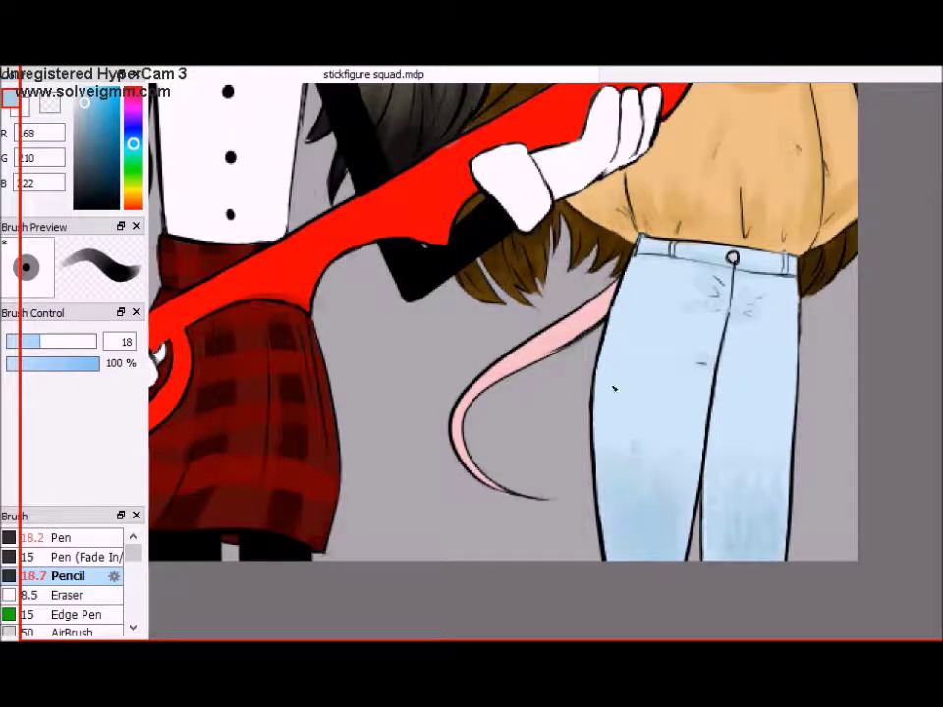
- Shade the collar and body folds of the blue-haired figure's pink hoodie with darker pink (236, 149, 201) at width 18
scroll(616, 389, "up", 5)
left_click(537, 473, "alt")
left_click(589, 137, "alt")
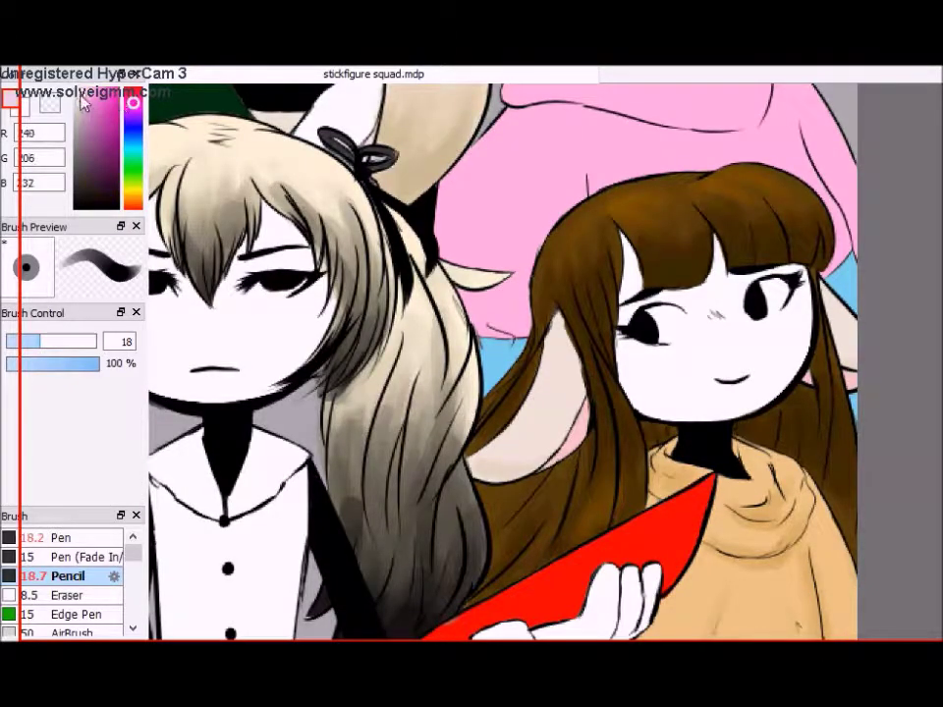
scroll(501, 364, "left", 10)
scroll(501, 363, "right", 10)
scroll(501, 364, "up", 5)
left_click(115, 111)
left_click(89, 96)
left_click_drag(556, 484, 690, 472)
scroll(612, 372, "down", 3)
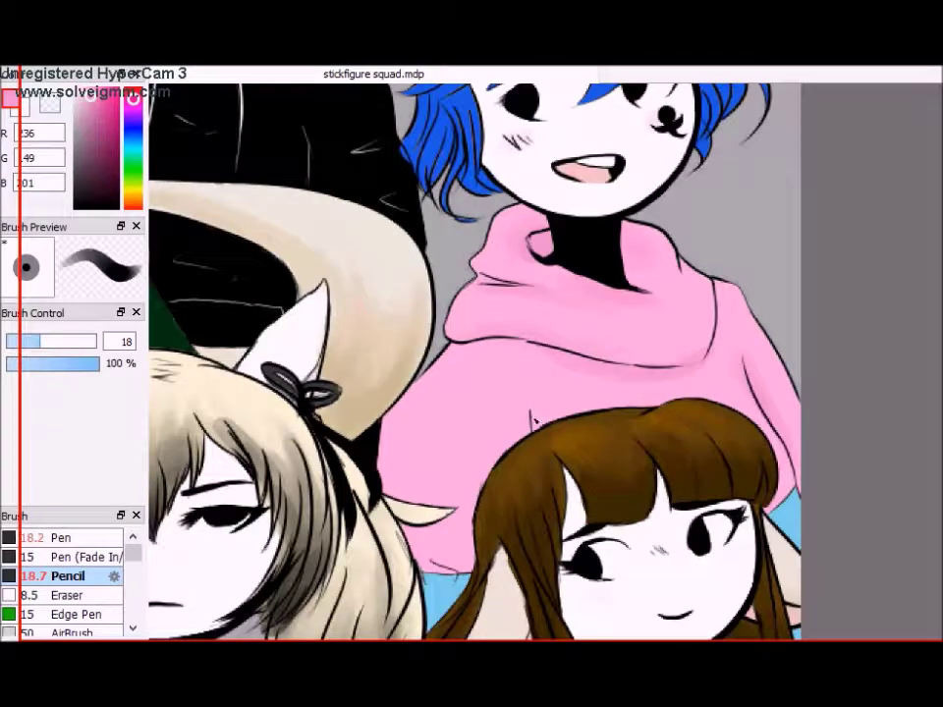
left_click_drag(620, 339, 555, 346)
- Shade the light blue areas below the pink hoodie with darker blue (104, 182, 204) at width 18
left_click(98, 114)
left_click(133, 144)
left_click(96, 111)
scroll(806, 536, "down", 3)
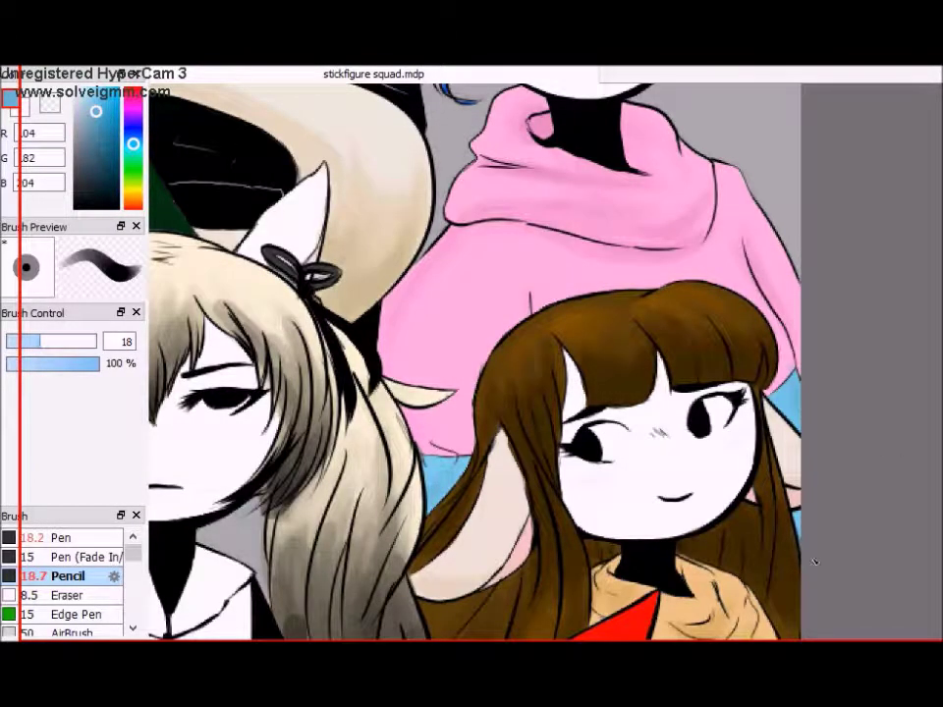
- Shade the blue hair with darker blue (12, 70, 192) at width 18 and erase the spill around the strand ends
scroll(806, 536, "up", 9)
left_click(470, 286, "alt")
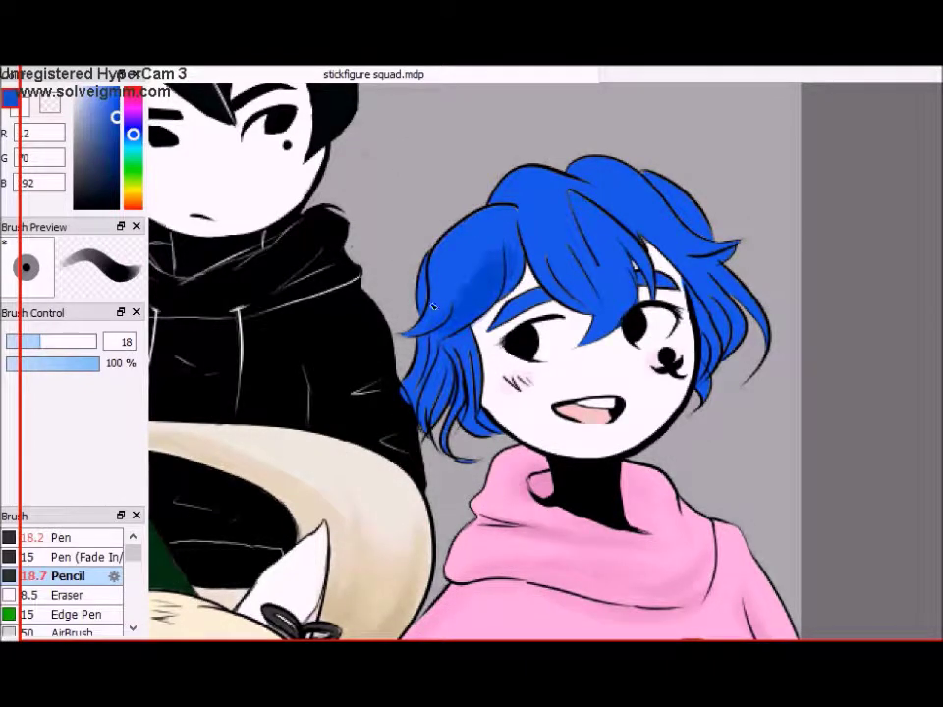
mouse_move(589, 211)
left_mouse_down()
mouse_move(639, 236)
mouse_move(715, 251)
mouse_move(658, 172)
left_mouse_up()
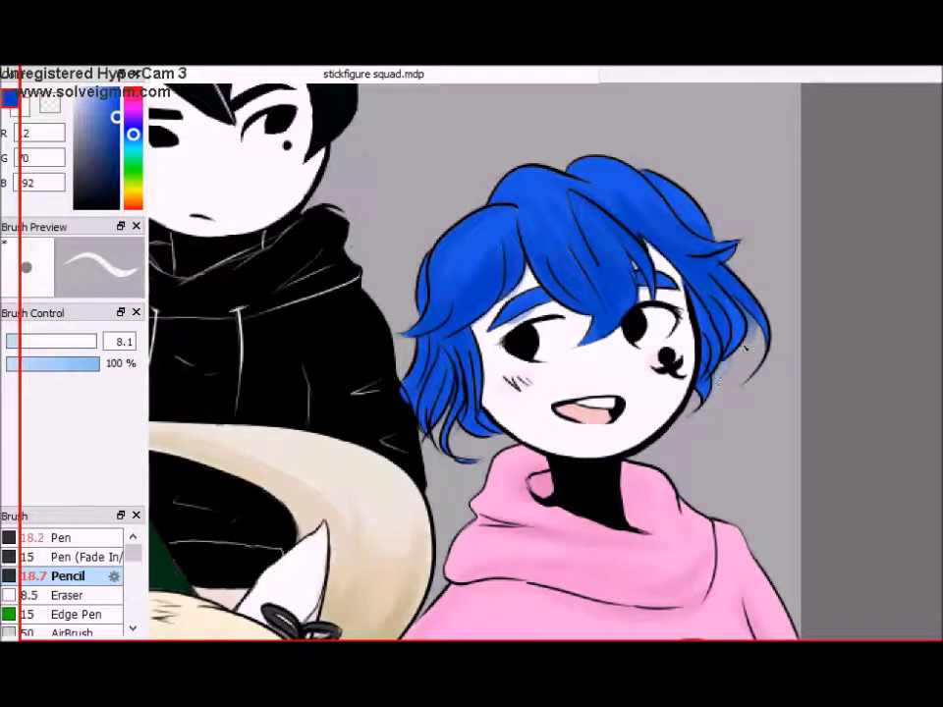
- Shade the white faces, gloves and shirt of the figures with light grey (220, 220, 220) at width 18
key("bracketright")
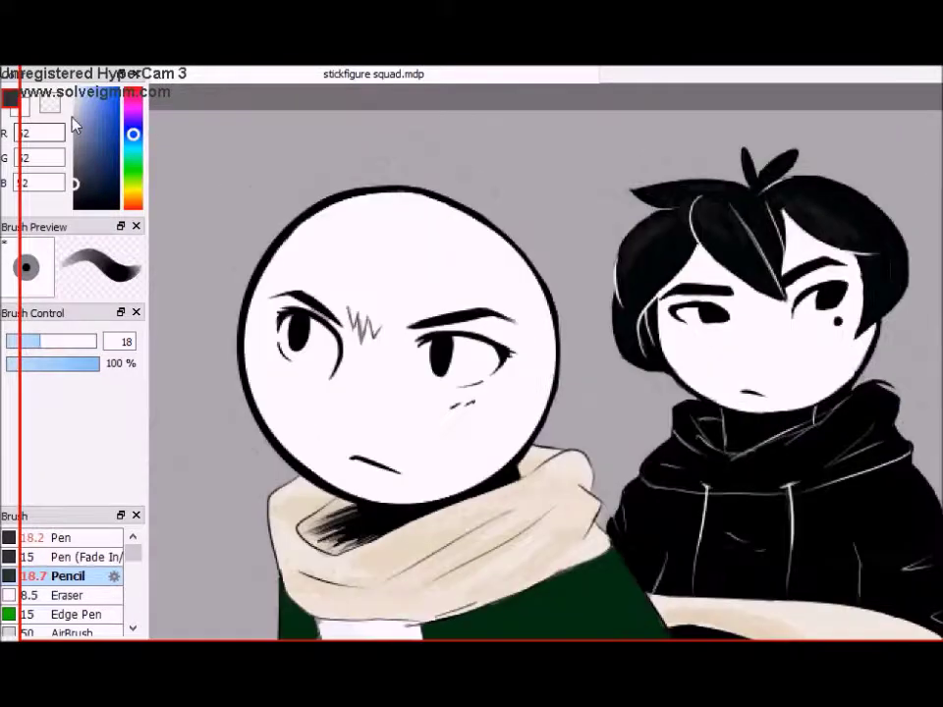
left_click(75, 123)
left_click_drag(356, 312, 378, 334)
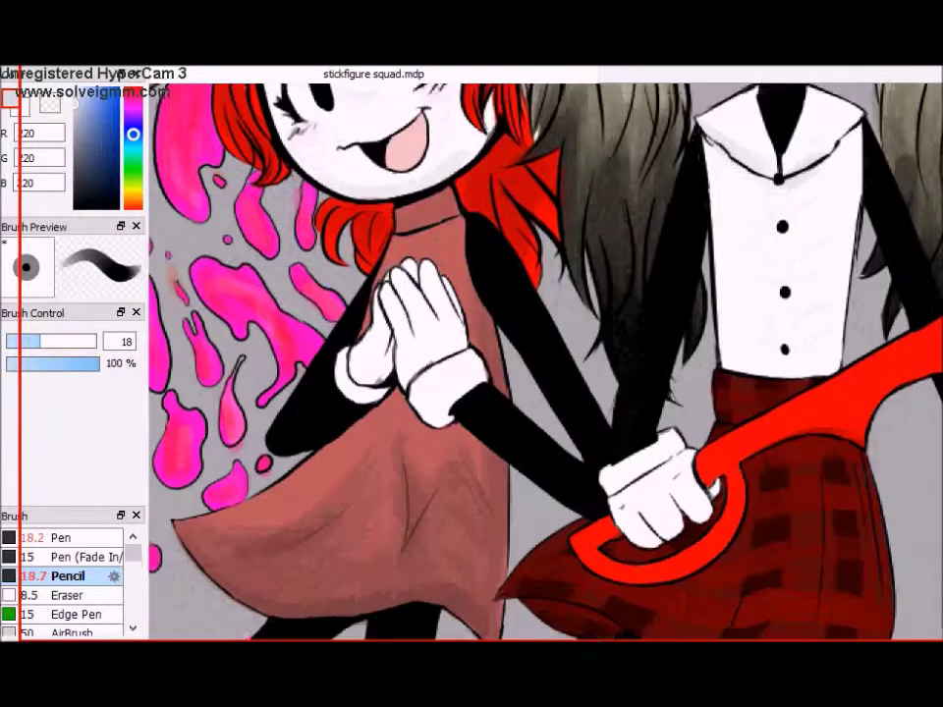
scroll(545, 361, "down", 1)
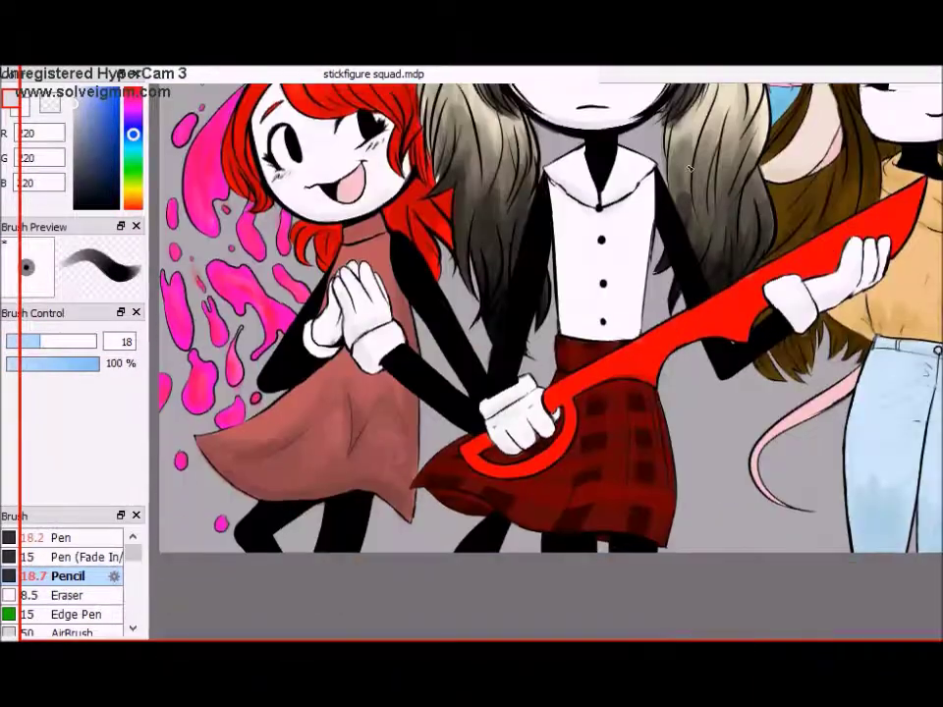
- Shade the red scissor blade held by the grey-haired figure with darker red (178, 0, 0) at width 18
right_click(553, 460)
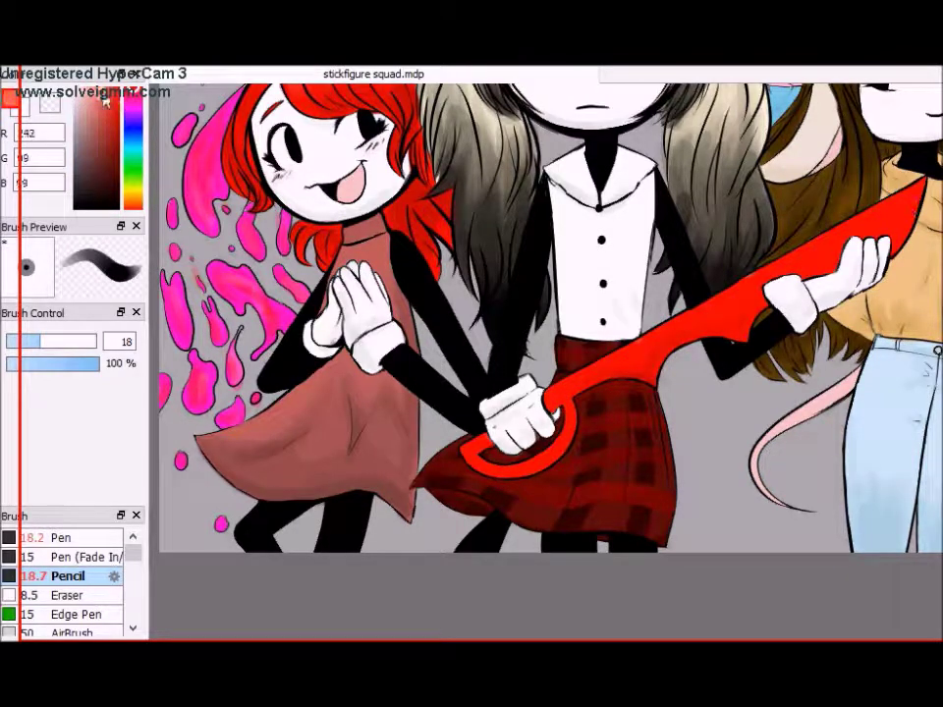
right_click(473, 454)
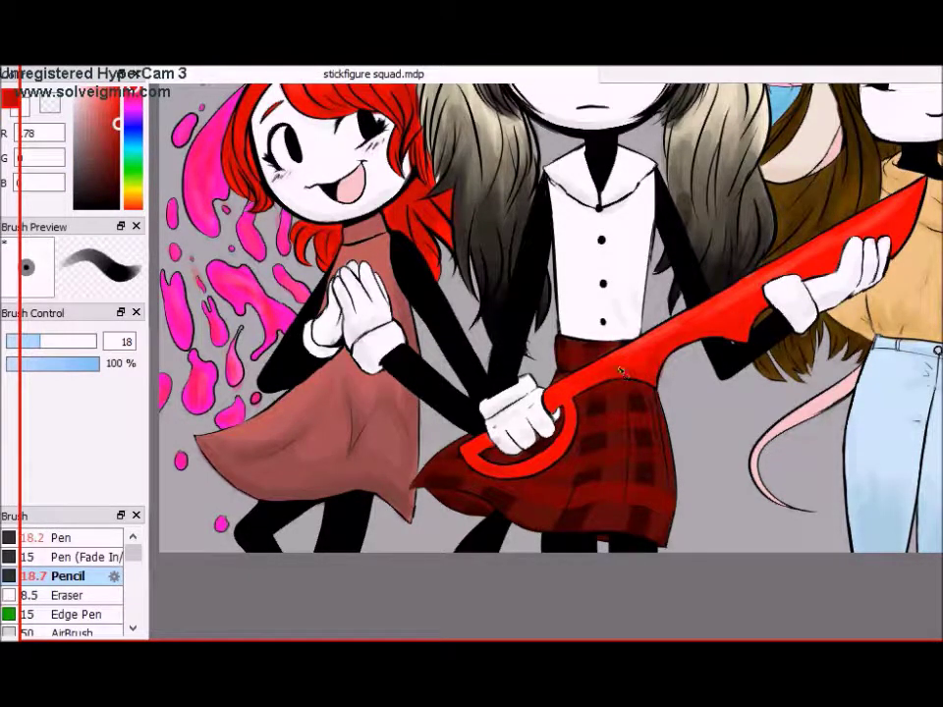
right_click(902, 246)
- Paint the whole background behind the figures yellow-orange (255, 213, 0) with the Pen at width 1000
key("n")
scroll(884, 208, "up", 5)
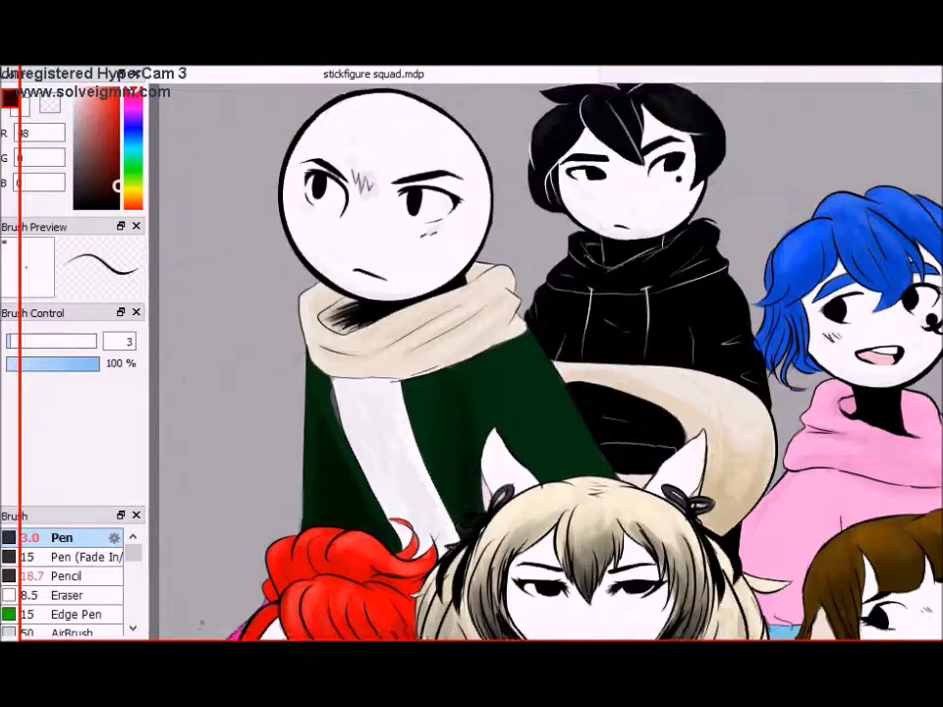
scroll(551, 354, "down", 2)
left_click(133, 192)
left_click_drag(59, 341, 96, 341)
left_click_drag(442, 196, 688, 491)
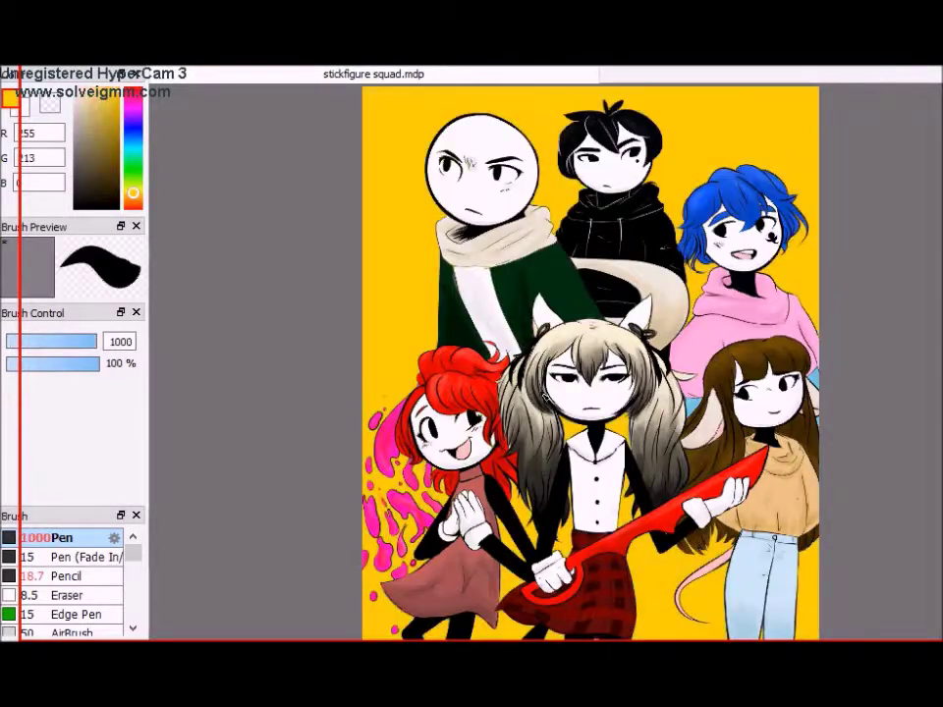
- Try spring green and pure green (0, 255, 0) as the background colour
left_click(132, 139)
left_click_drag(442, 197, 766, 590)
left_click(133, 159)
left_click_drag(413, 148, 526, 458)
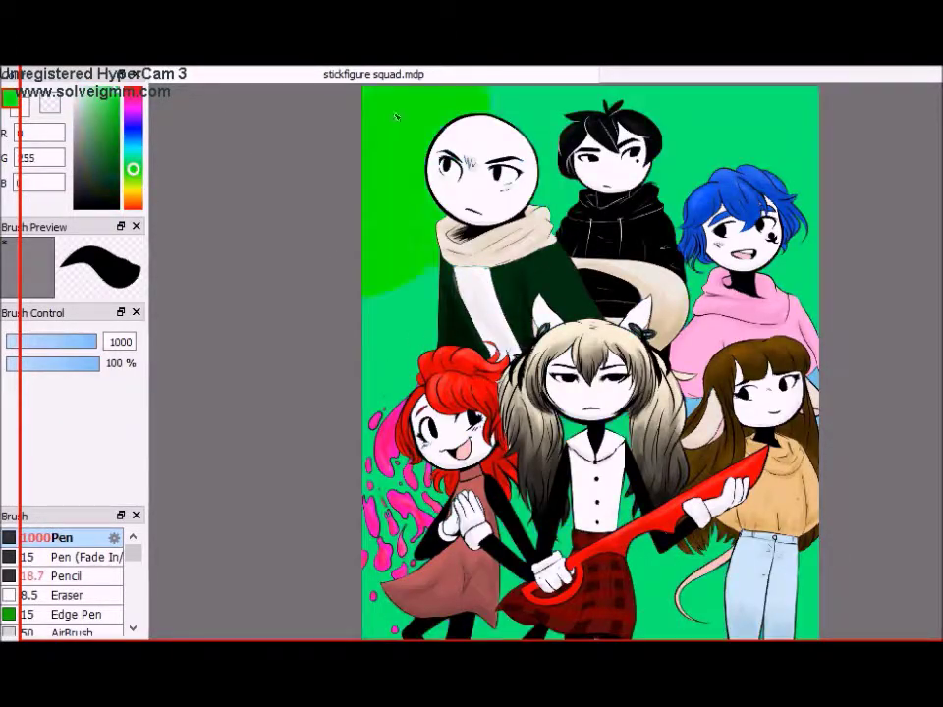
- Repaint the background yellow (255, 225, 0) and airbrush a gradient through orange to red toward the lower edge at width 1000
left_click(132, 192)
left_click_drag(442, 246, 675, 565)
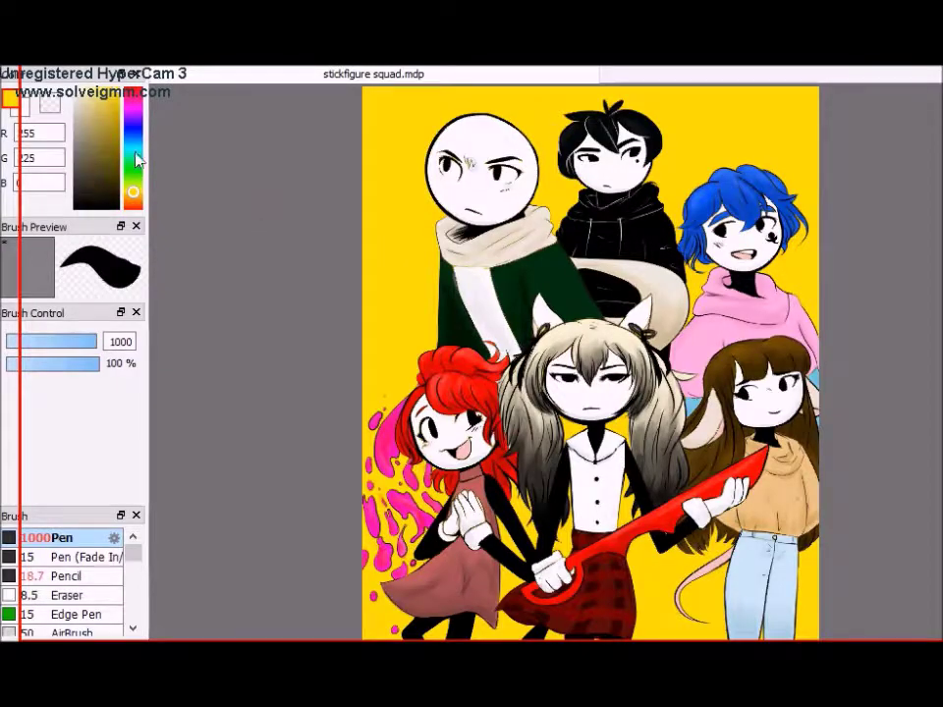
left_click(133, 196)
left_click(69, 576)
scroll(69, 580, "down", 2)
left_click(76, 587)
left_click_drag(39, 341, 96, 341)
left_click_drag(412, 295, 767, 442)
left_click_drag(133, 197, 132, 204)
left_click_drag(412, 590, 776, 609)
scroll(660, 556, "down", 3)
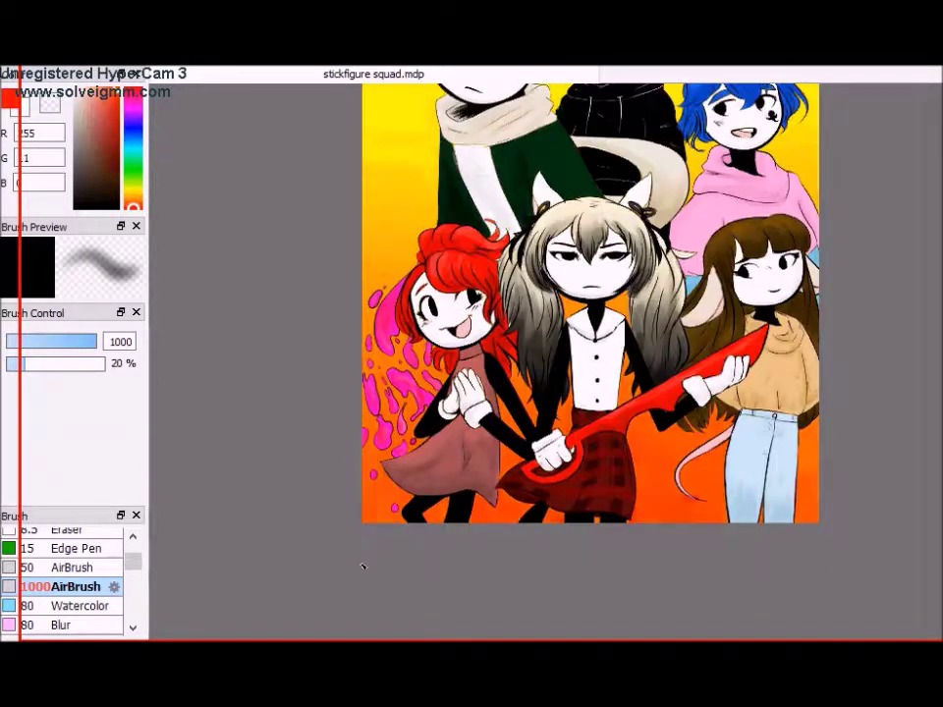
scroll(660, 556, "up", 2)
mouse_move(96, 341)
left_mouse_down()
mouse_move(74, 341)
mouse_move(82, 341)
left_mouse_up()
left_click(133, 196)
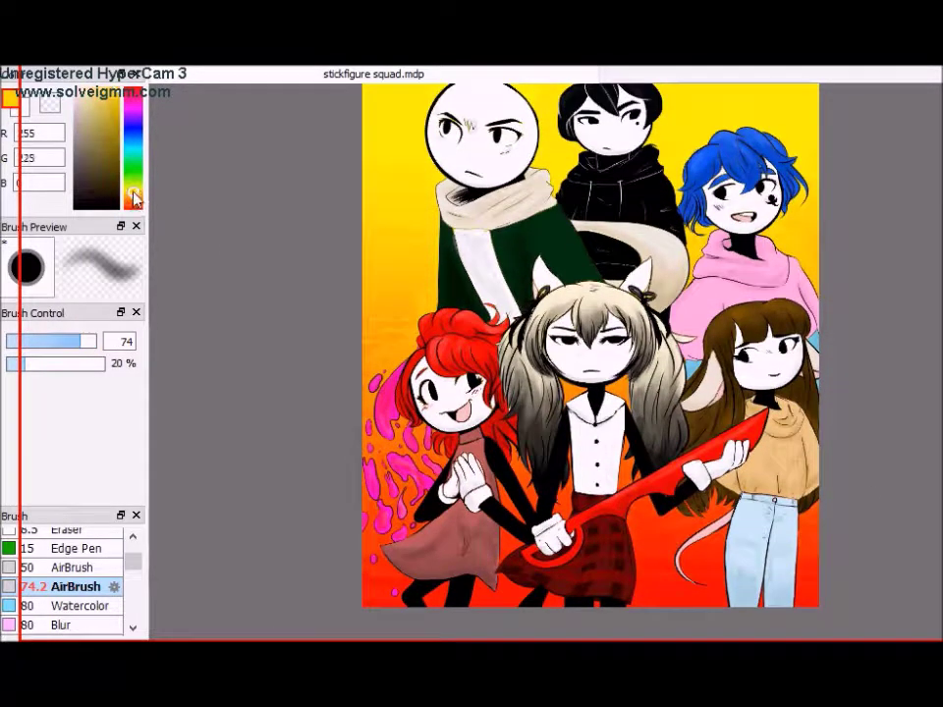
left_click_drag(133, 196, 133, 190)
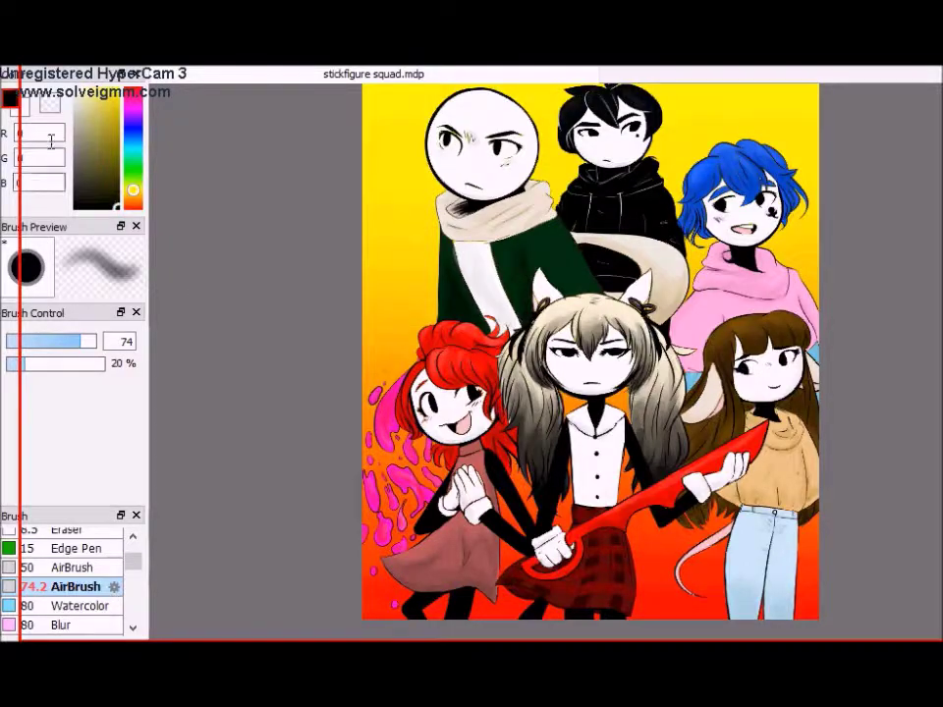
- Touch up the background-coloured gaps in the figures' white areas with white (255, 255, 255) using the Pen at width 26
left_click(61, 537)
scroll(556, 261, "up", 5)
scroll(546, 362, "down", 5)
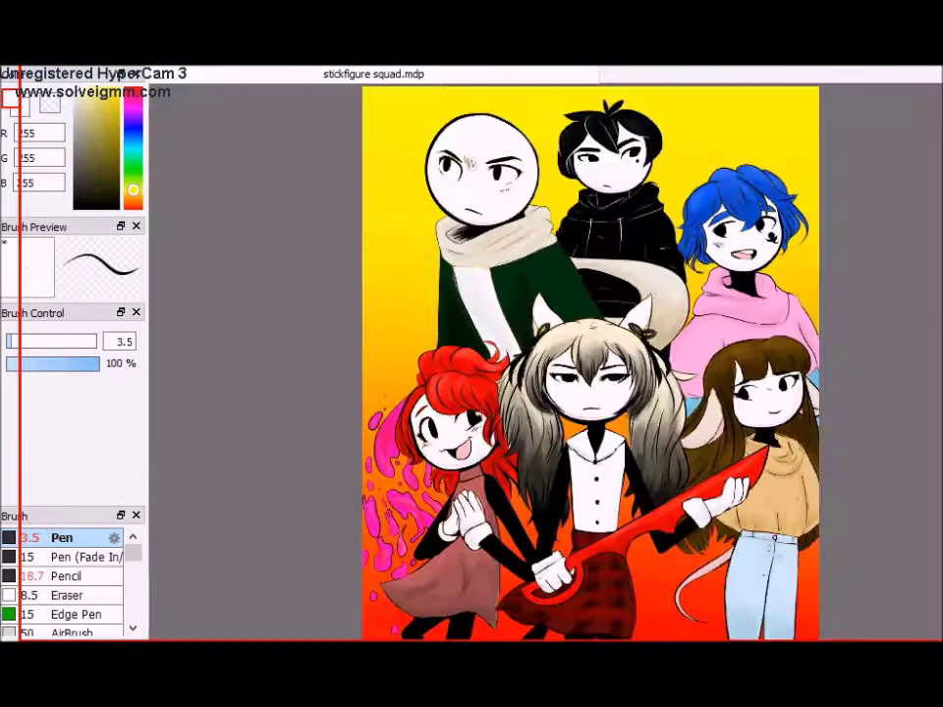
scroll(588, 363, "up", 2)
key("bracketright")
key("bracketright")
key("bracketright")
key("bracketright")
key("bracketright")
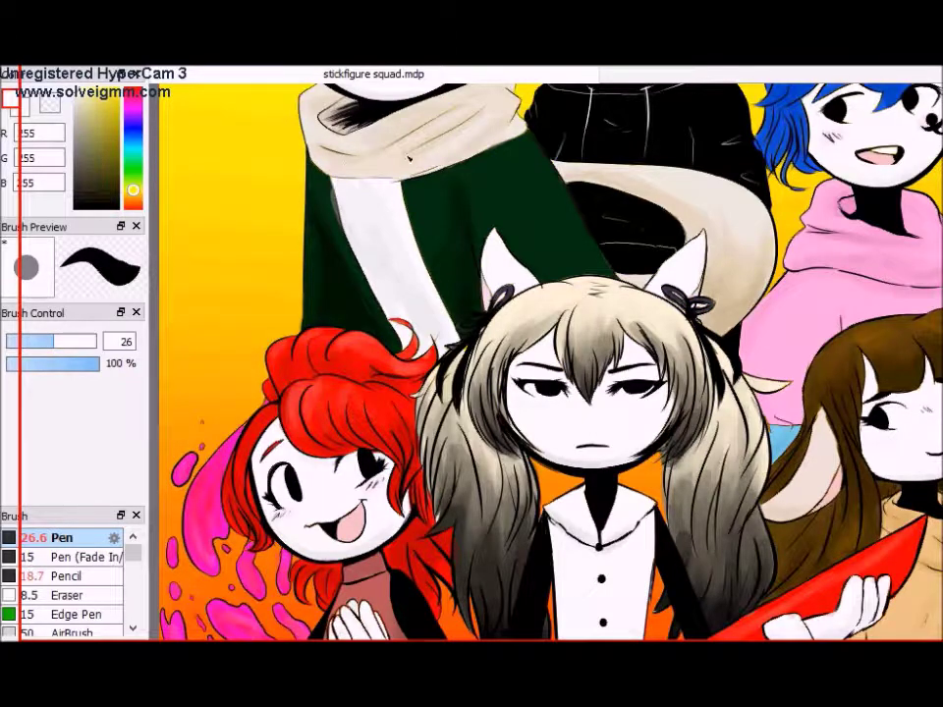
scroll(409, 157, "down", 5)
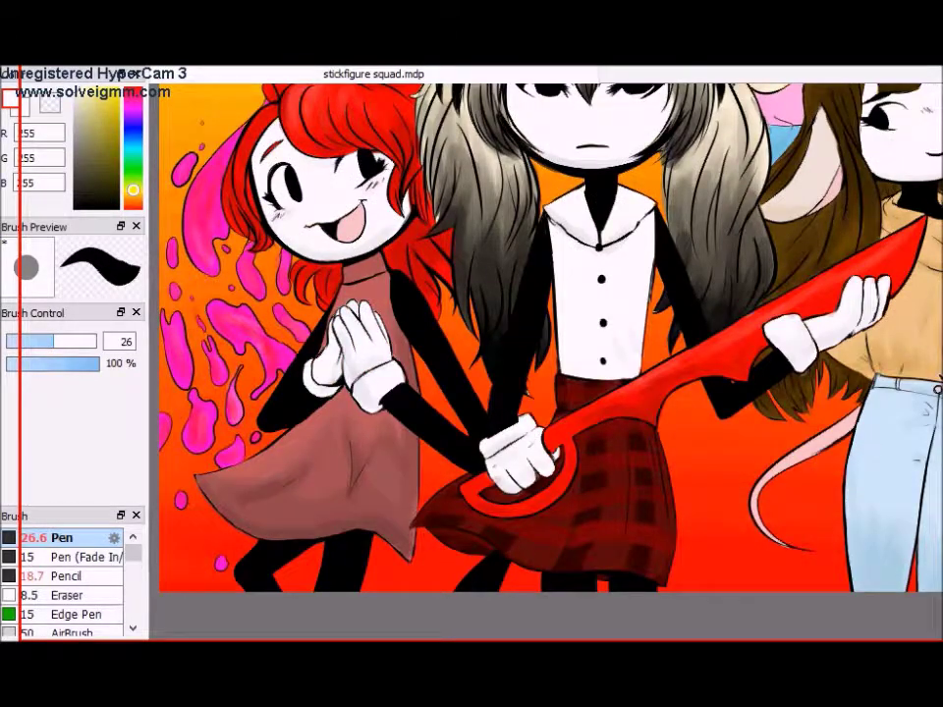
scroll(535, 339, "right", 5)
scroll(536, 339, "up", 7)
scroll(535, 339, "left", 2)
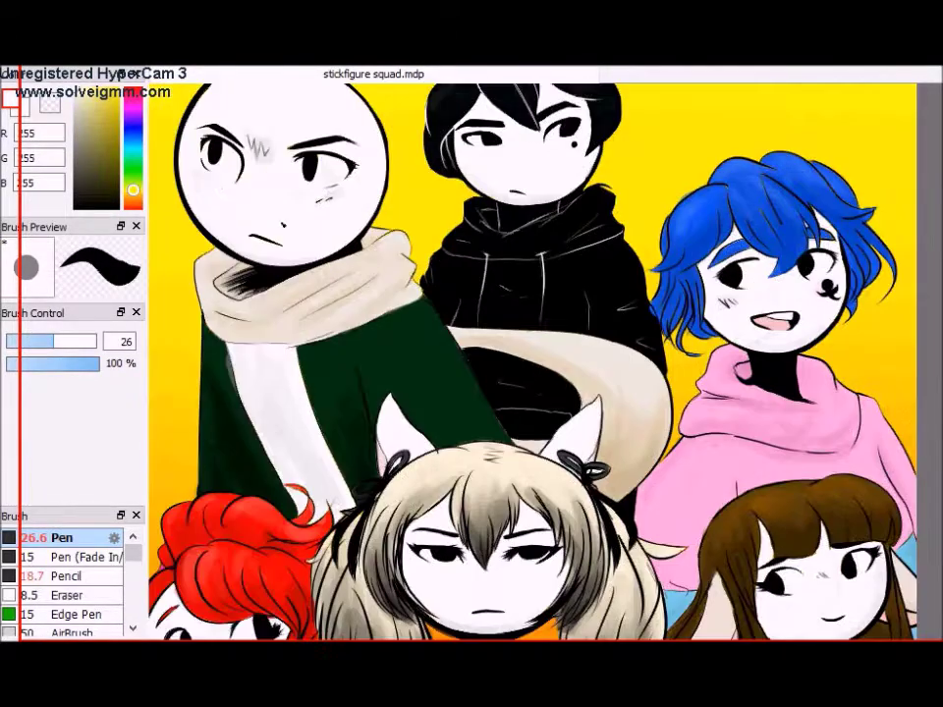
scroll(535, 339, "up", 1)
- Sign the drawing in white with the artist's initial and 1/18 above the scissor blade, using the Pen at width 11.6
left_click_drag(54, 341, 25, 341)
scroll(604, 318, "down", 5)
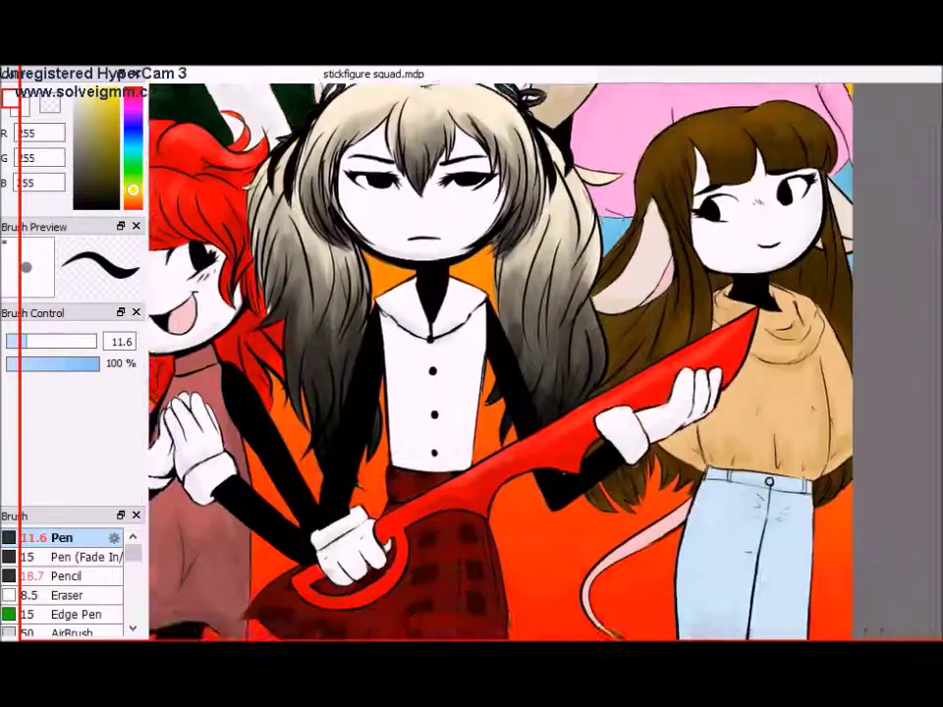
scroll(604, 318, "up", 3)
mouse_move(749, 312)
left_mouse_down()
mouse_move(776, 339)
mouse_move(810, 334)
left_mouse_up()
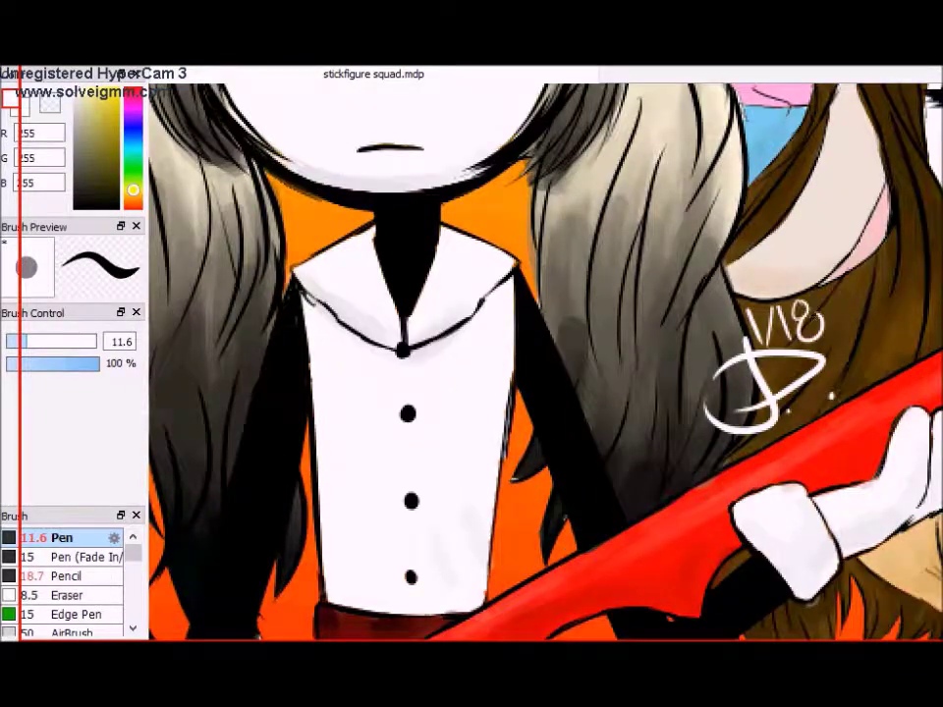
- Scatter white stars across the gradient background with the Star brush at width 137
scroll(589, 364, "down", 5)
scroll(68, 579, "down", 5)
left_click(63, 584)
mouse_move(742, 149)
left_mouse_down()
mouse_move(372, 393)
mouse_move(814, 268)
left_mouse_up()
scroll(589, 364, "down", 1)
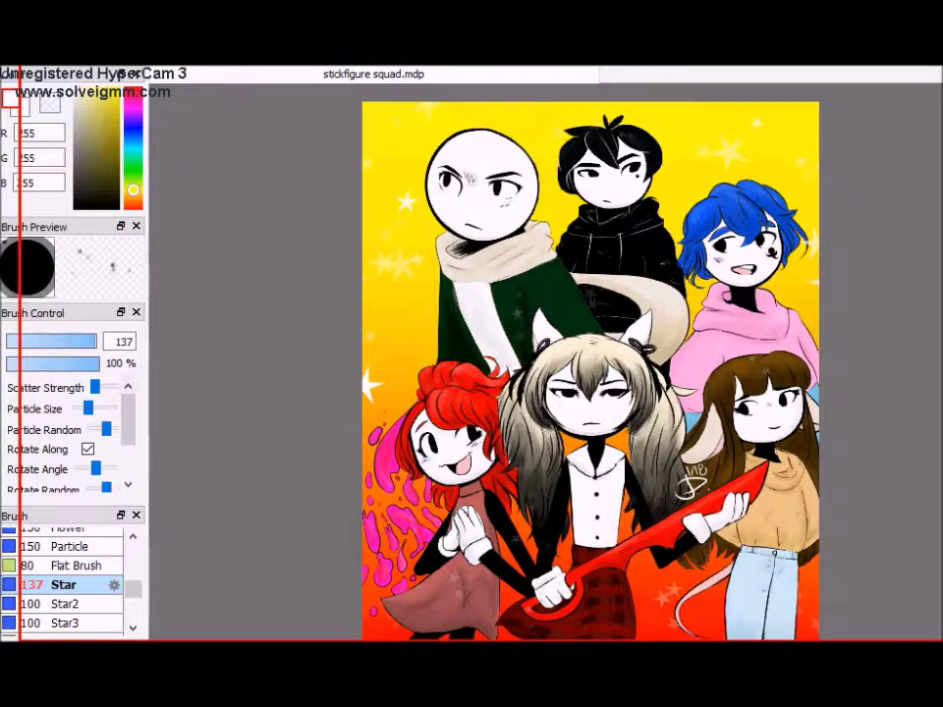
- Save the drawing as the PNG file stickfigure squad in the Camera Roll folder
key("ctrl+shift+s")
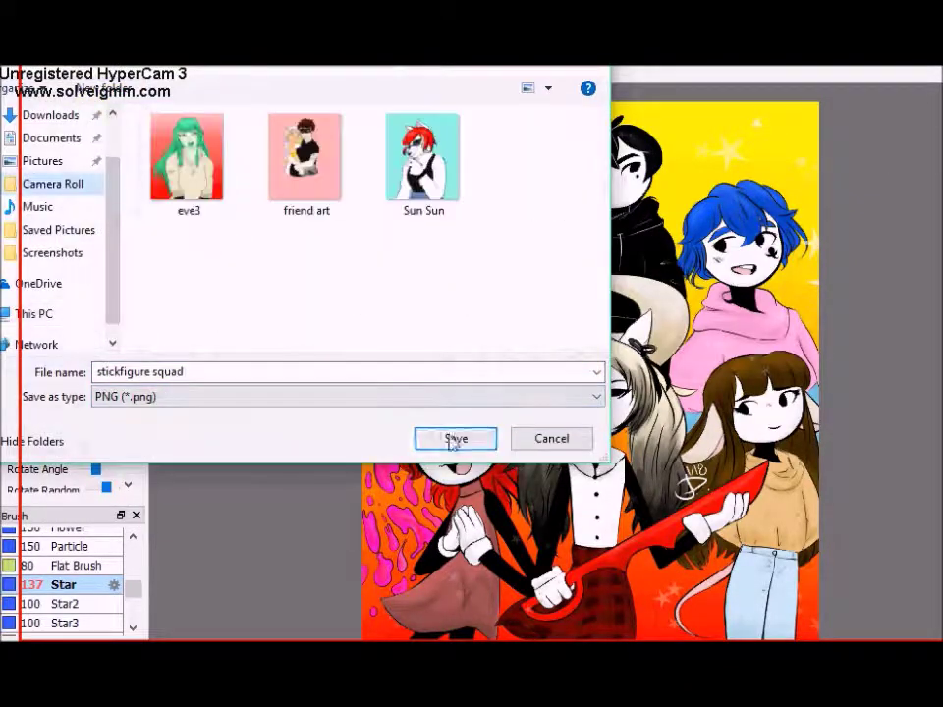